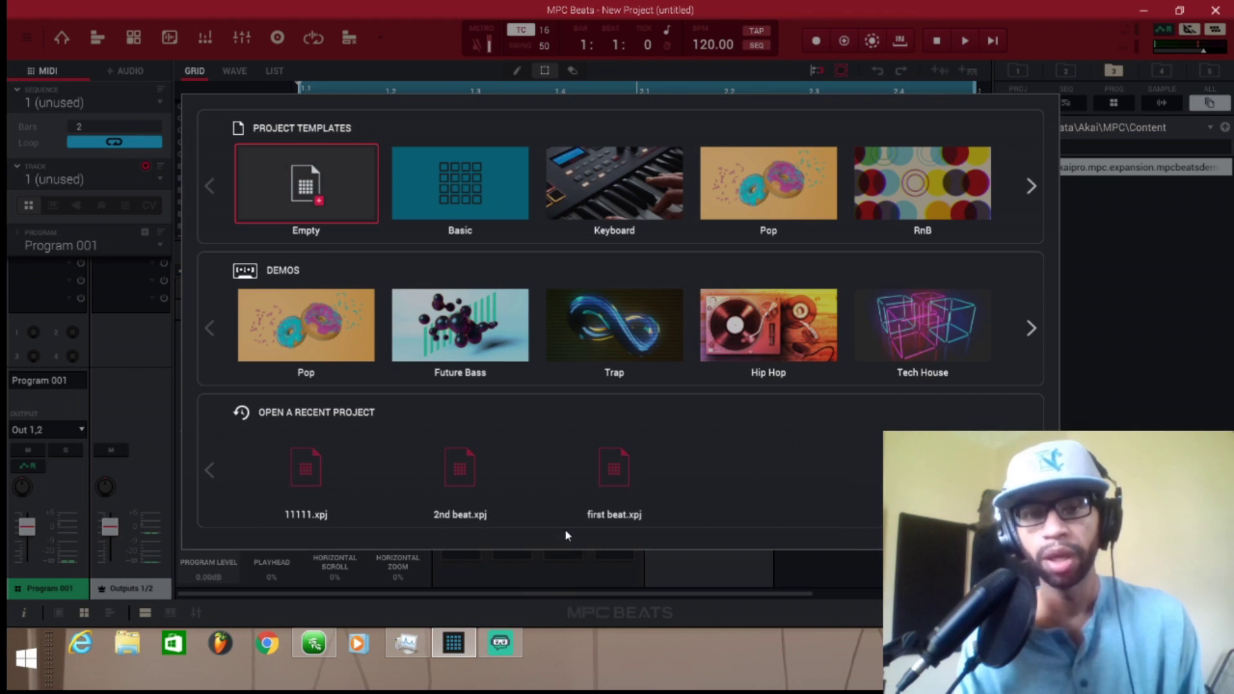
Step: Start a project from the Keyboard template and select the Synth Pad track in Track View
{"action": "left_click", "coordinate": [621, 165]}
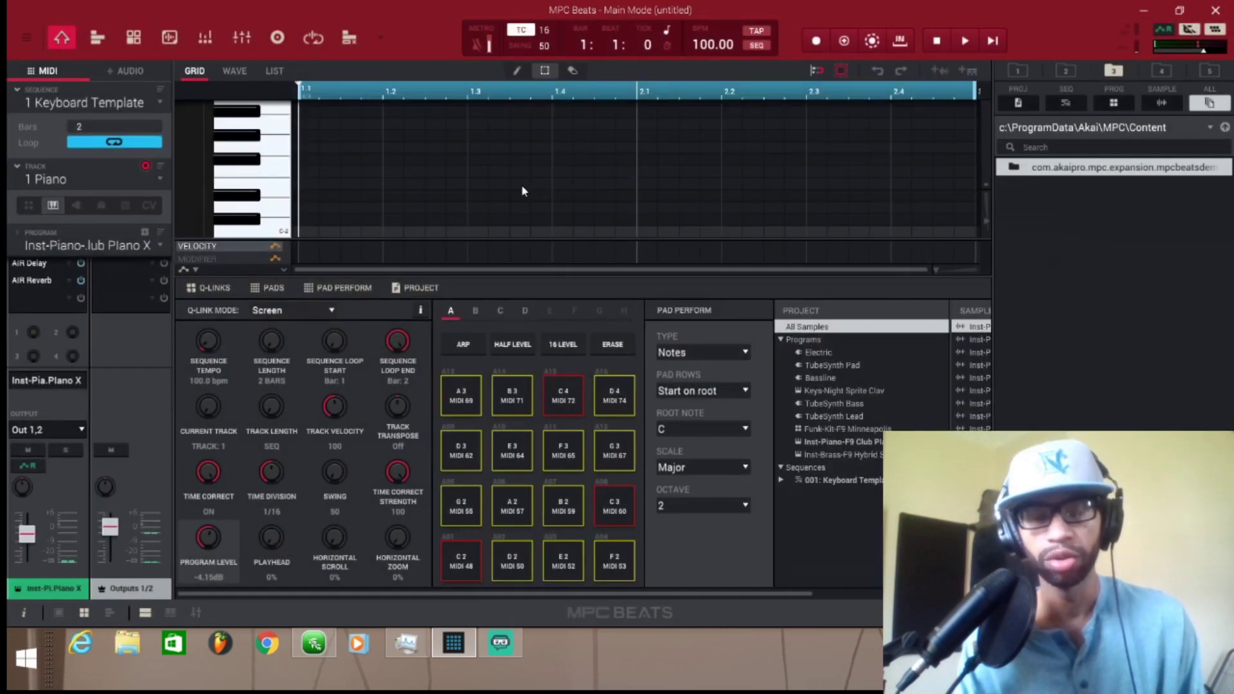
{"action": "left_click", "coordinate": [98, 39]}
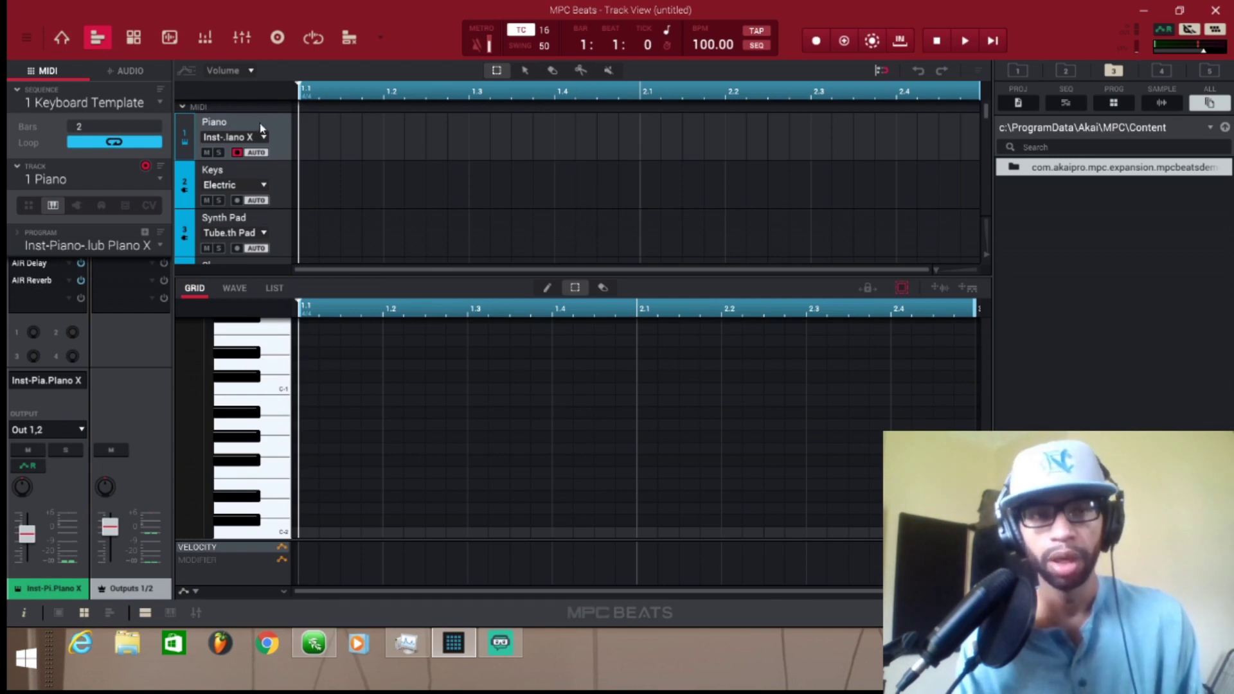
{"action": "scroll", "coordinate": [268, 129], "scroll_direction": "down", "scroll_amount": 3}
{"action": "scroll", "coordinate": [268, 130], "scroll_direction": "up", "scroll_amount": 3}
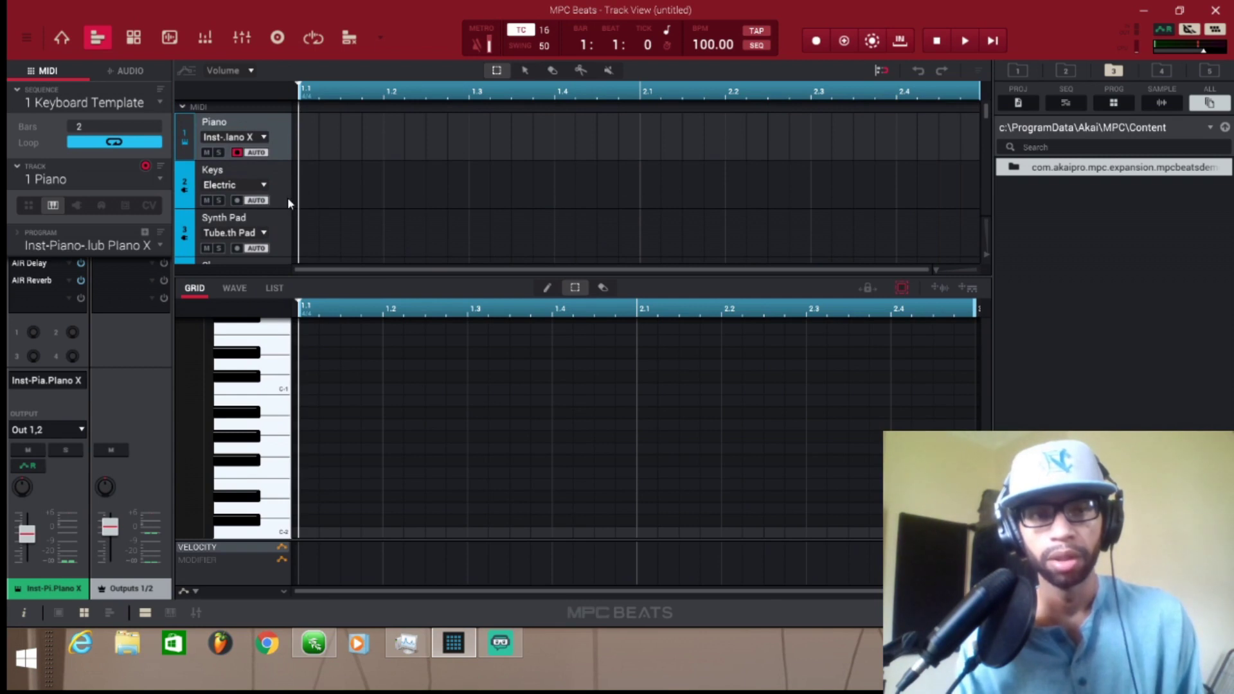
{"action": "scroll", "coordinate": [274, 206], "scroll_direction": "down", "scroll_amount": 1}
{"action": "left_click", "coordinate": [273, 210]}
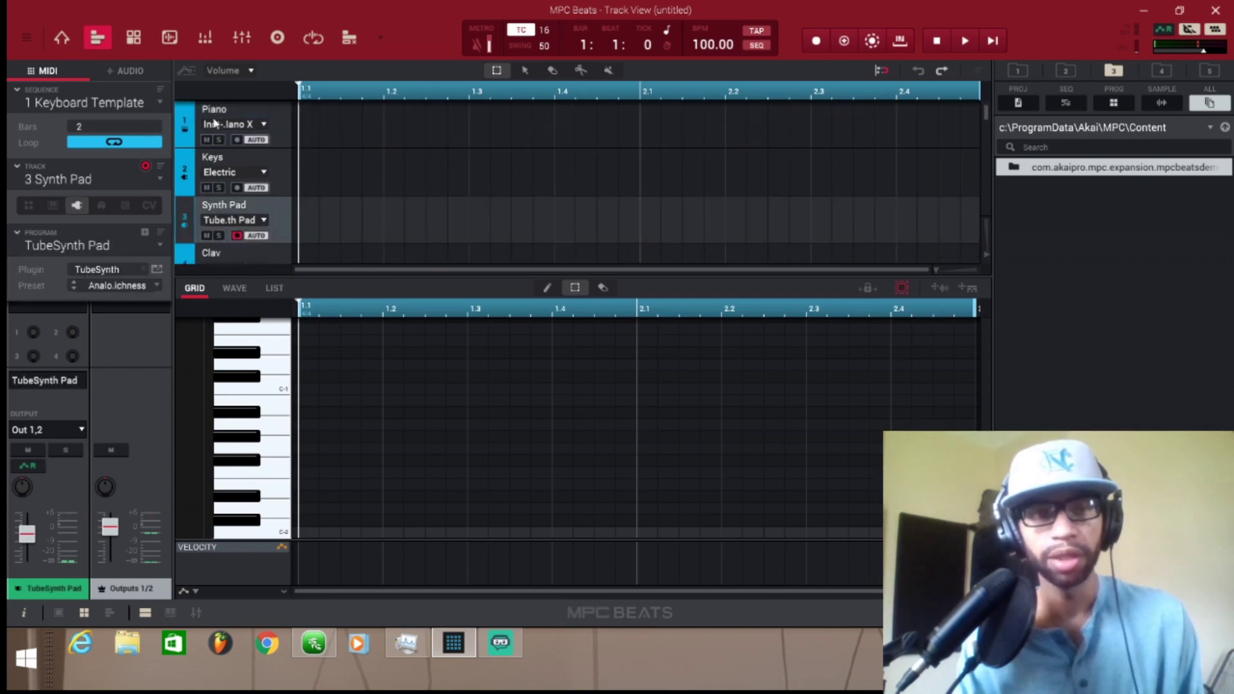
Step: Draw a short row of test notes on one pitch in the Synth Pad's grid and play them back
{"action": "left_click", "coordinate": [134, 38]}
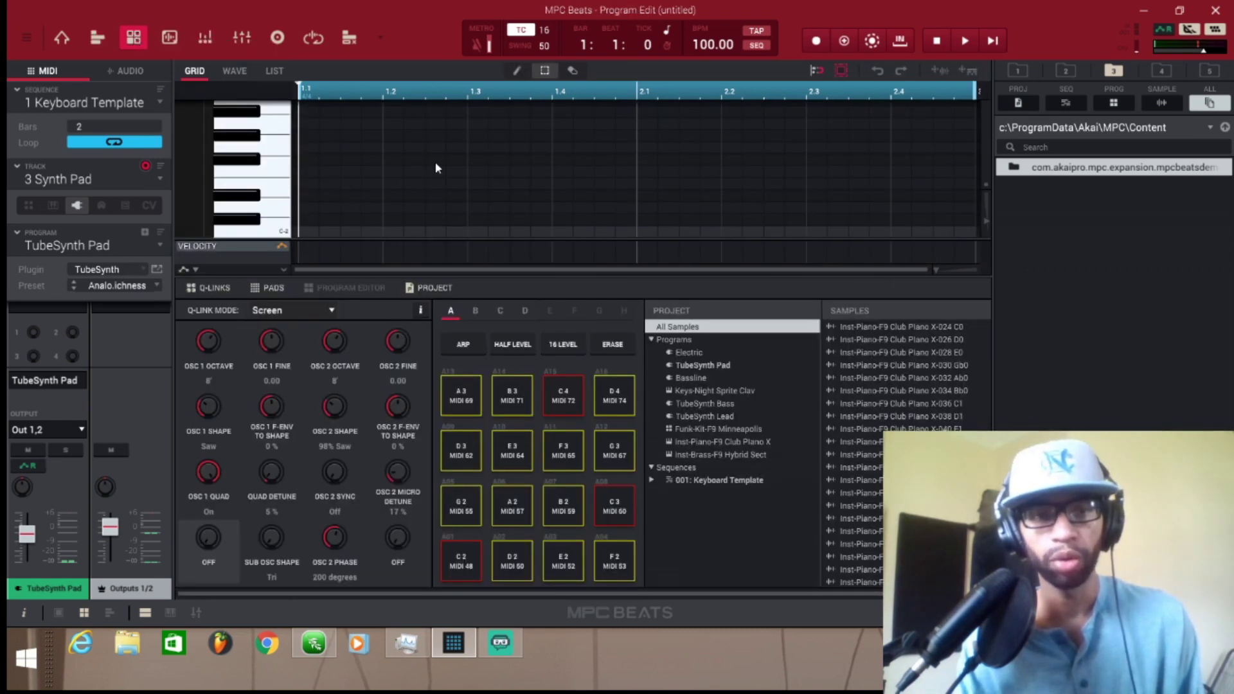
{"action": "left_click", "coordinate": [517, 72]}
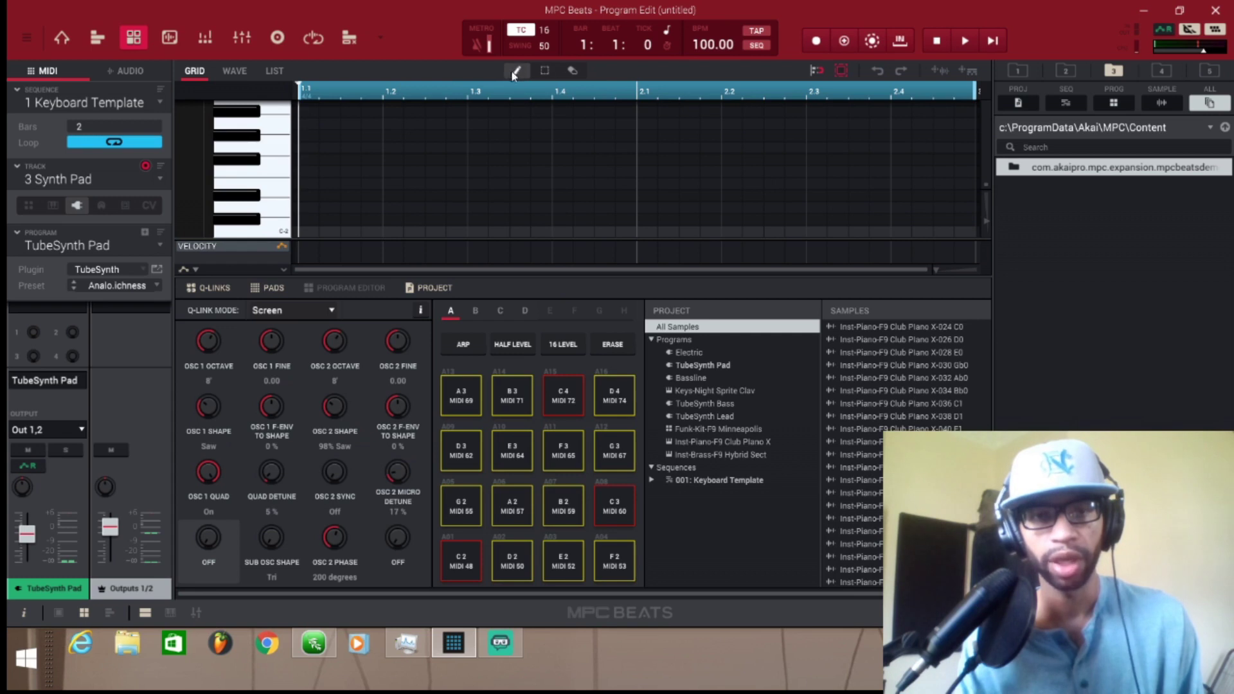
{"action": "scroll", "coordinate": [248, 154], "scroll_direction": "up", "scroll_amount": 4}
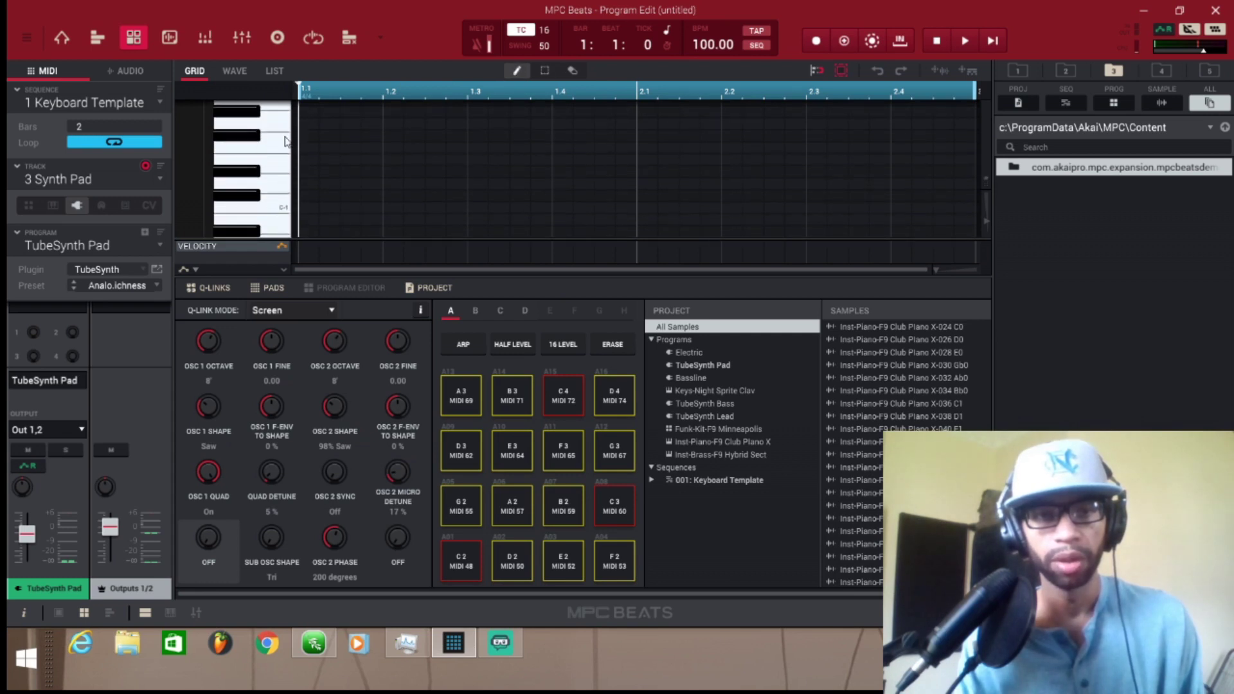
{"action": "left_click_drag", "start_coordinate": [307, 147], "coordinate": [409, 152]}
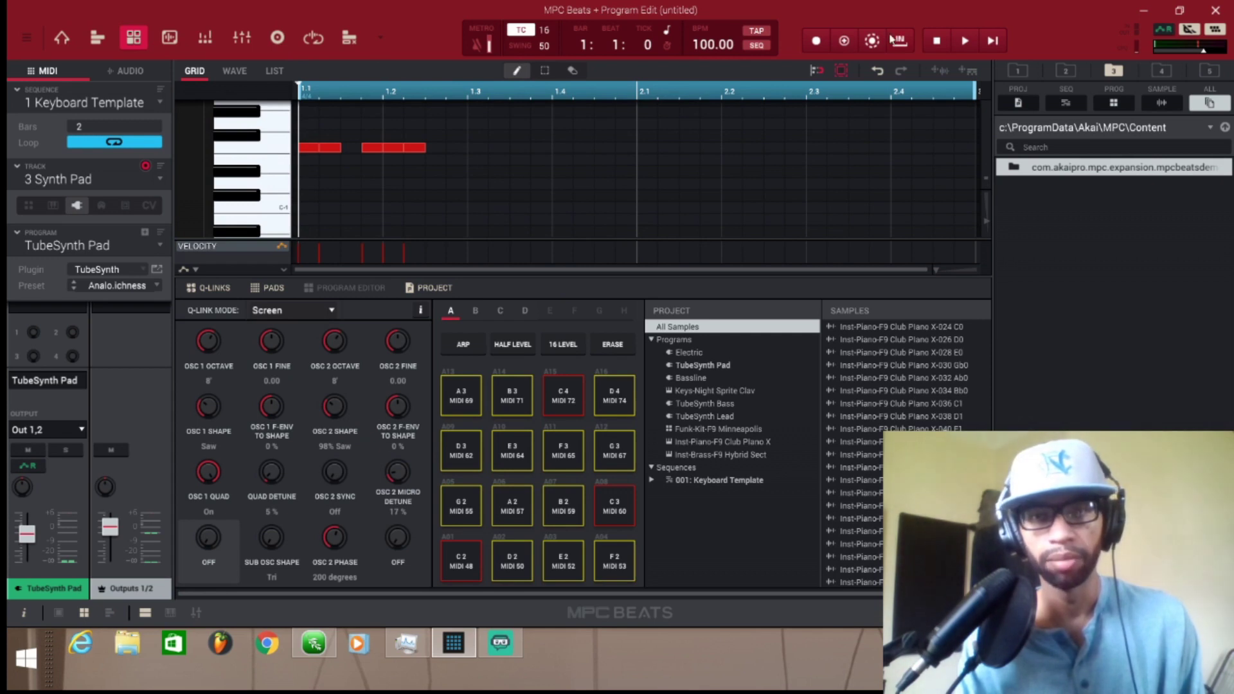
{"action": "key", "text": "space"}
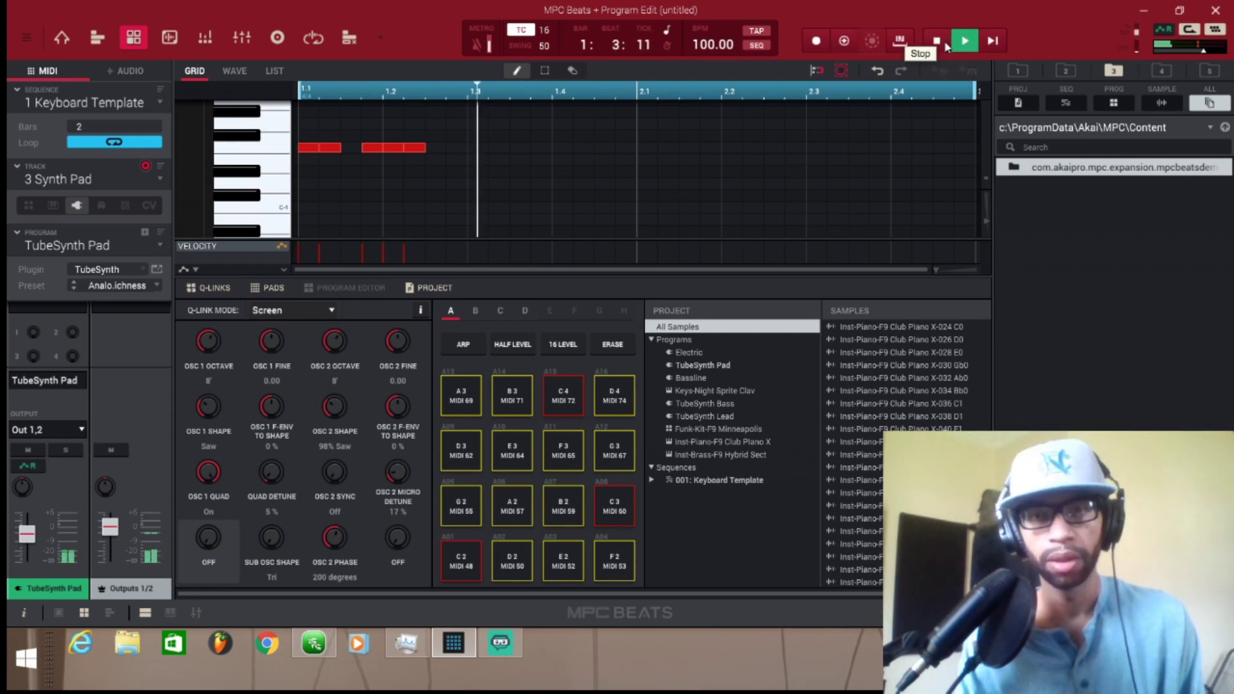
{"action": "left_click", "coordinate": [945, 45]}
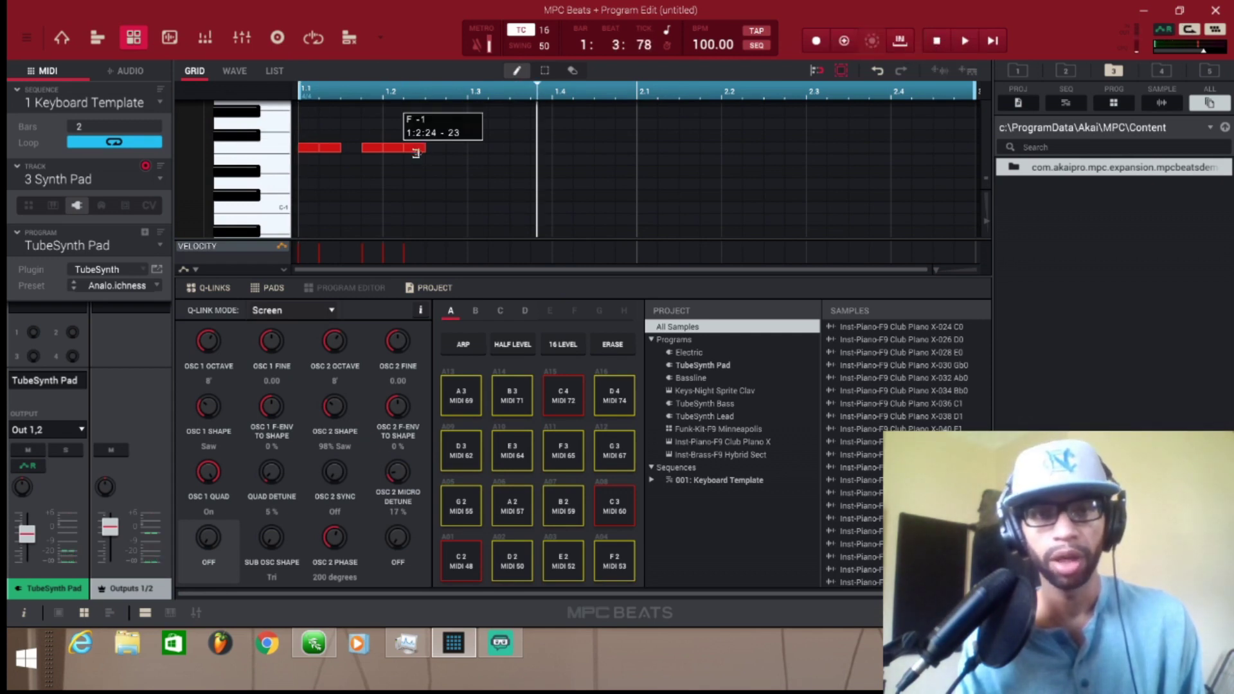
Step: Set the sequence length to 8 bars and the tempo to 160 BPM
{"action": "left_click", "coordinate": [136, 35]}
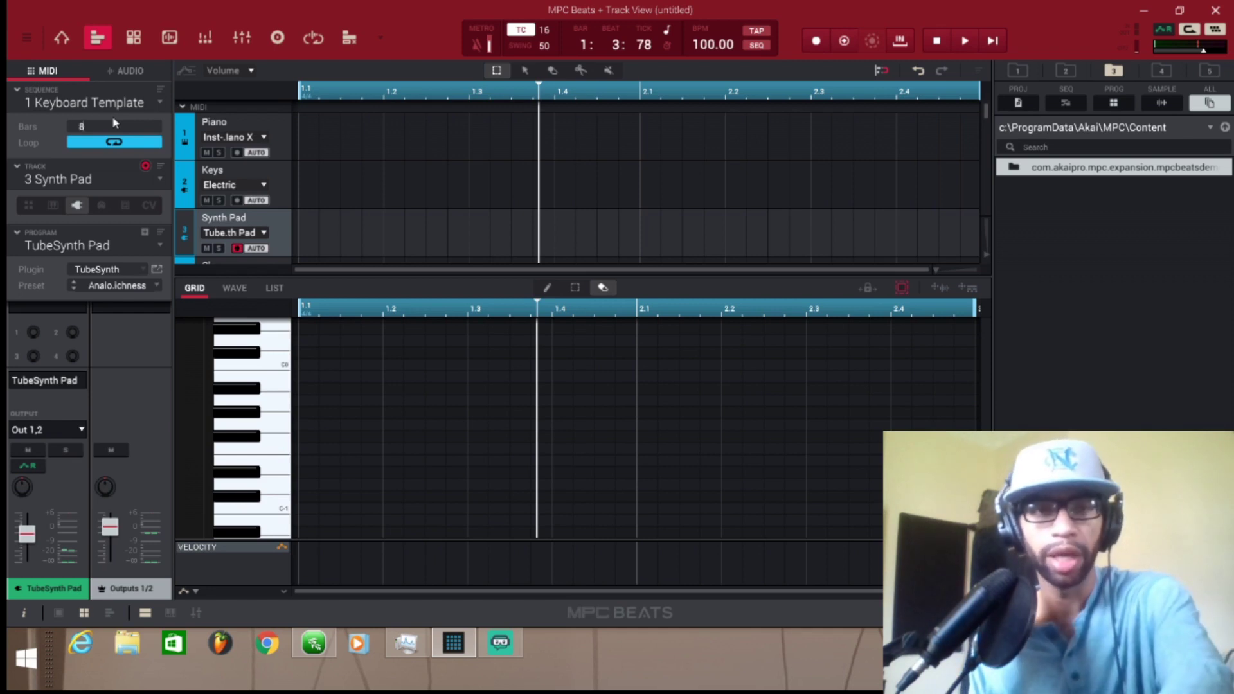
{"action": "key", "text": "Return"}
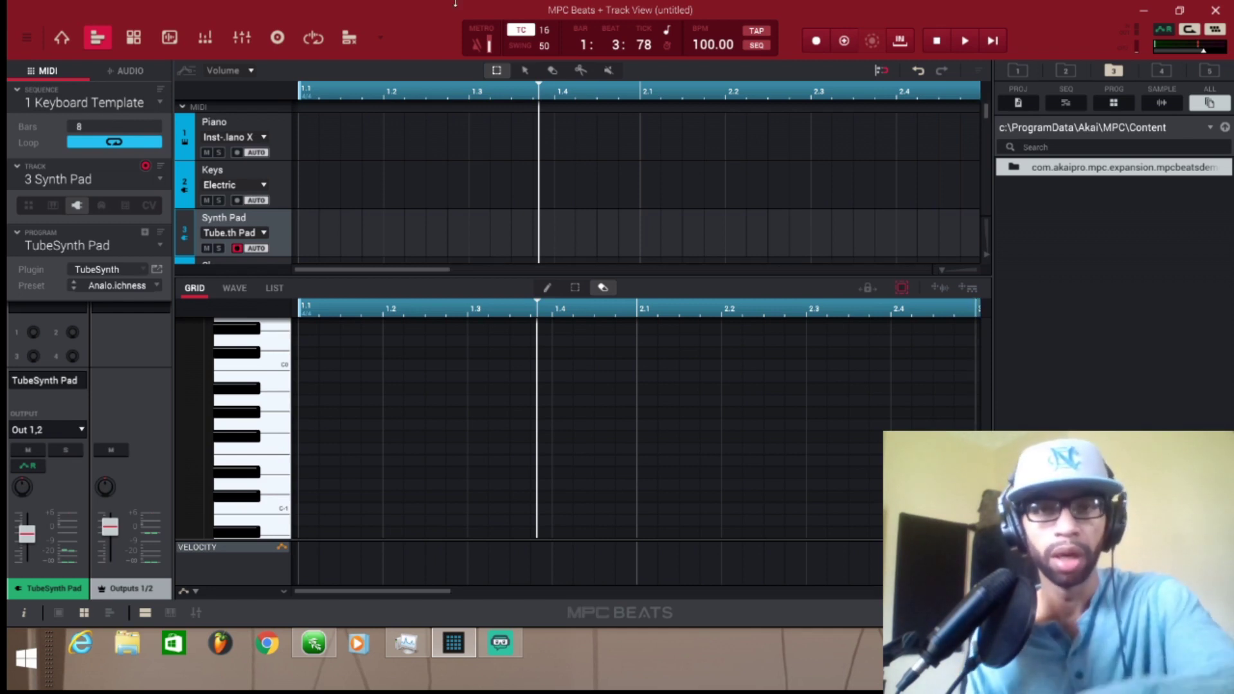
{"action": "double_click", "coordinate": [696, 45]}
{"action": "type", "text": "160"}
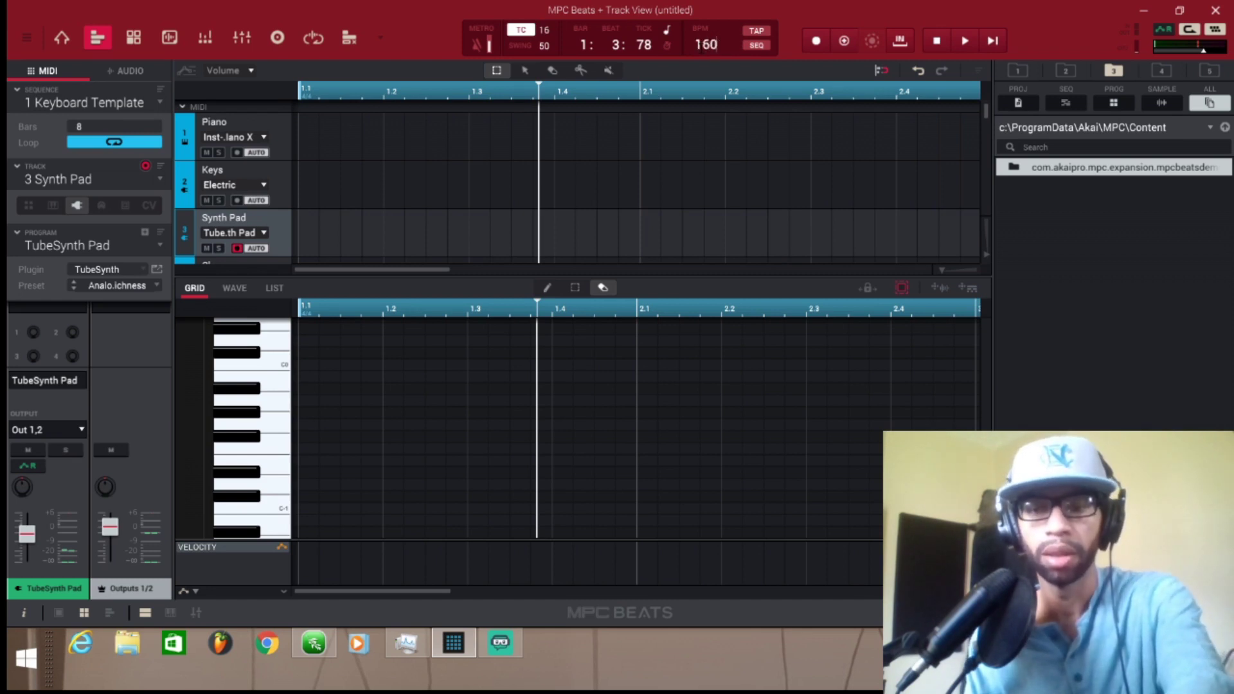
{"action": "key", "text": "Return"}
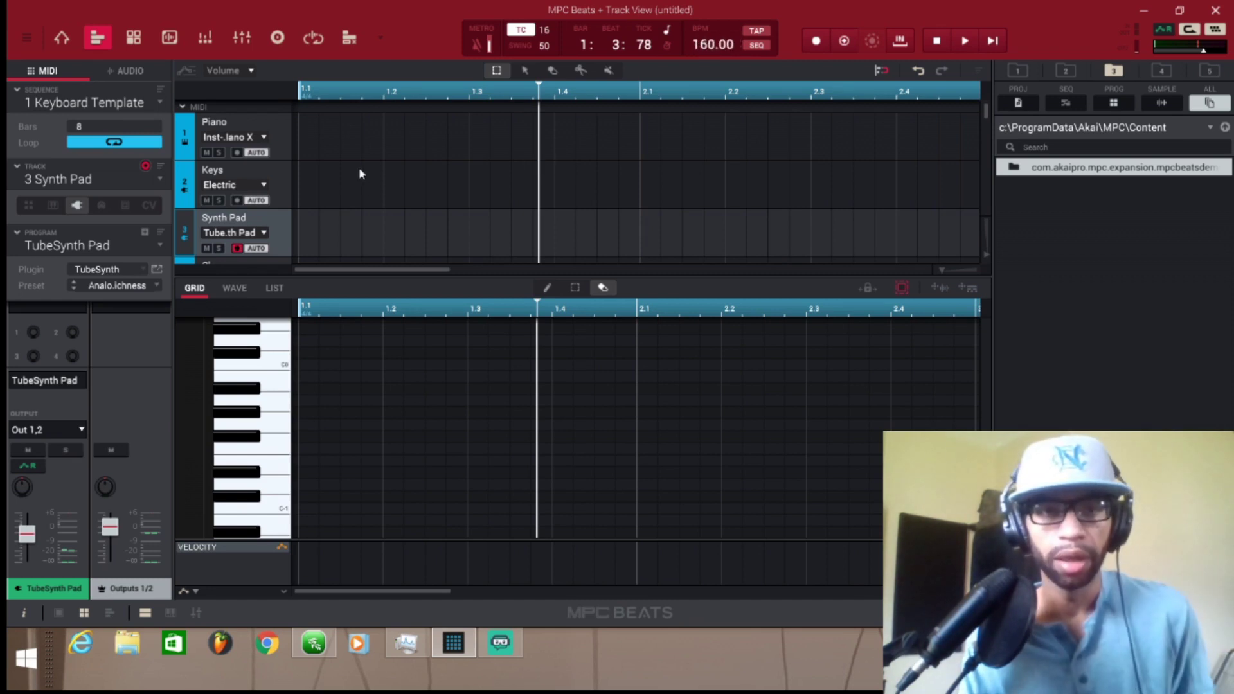
Step: Record a chord part on the Synth Pad track from the start of the sequence and play it back
{"action": "left_click", "coordinate": [307, 91]}
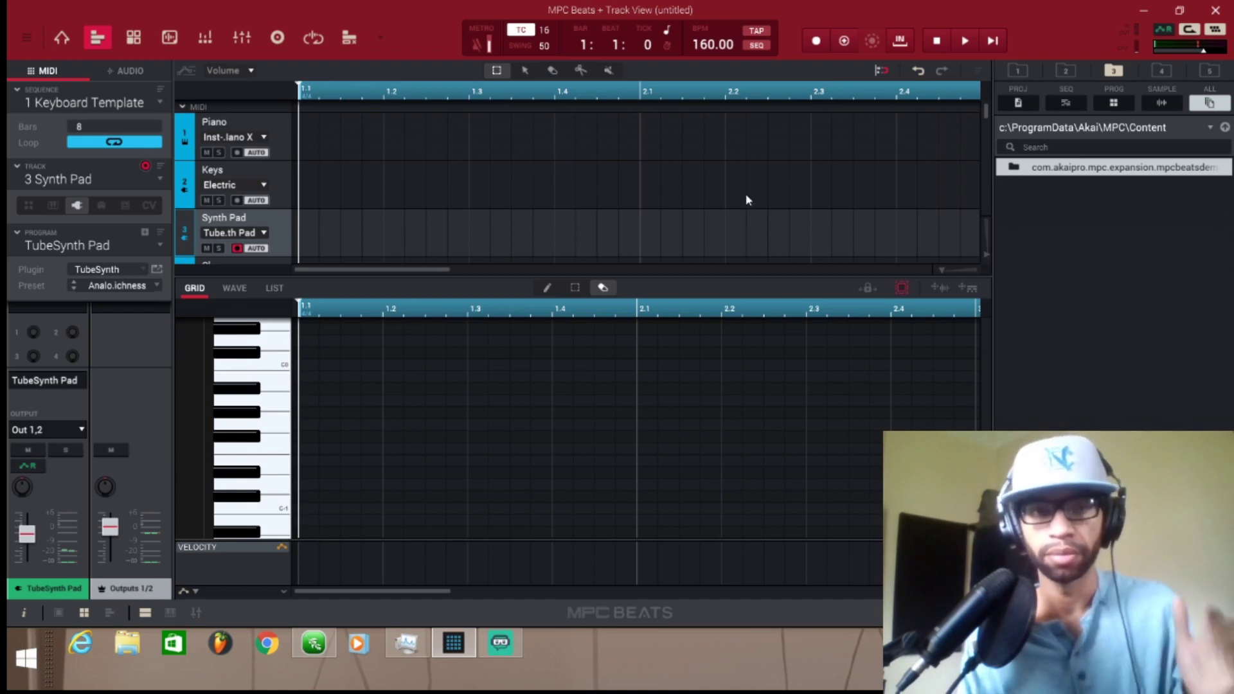
{"action": "key", "text": "ctrl+z"}
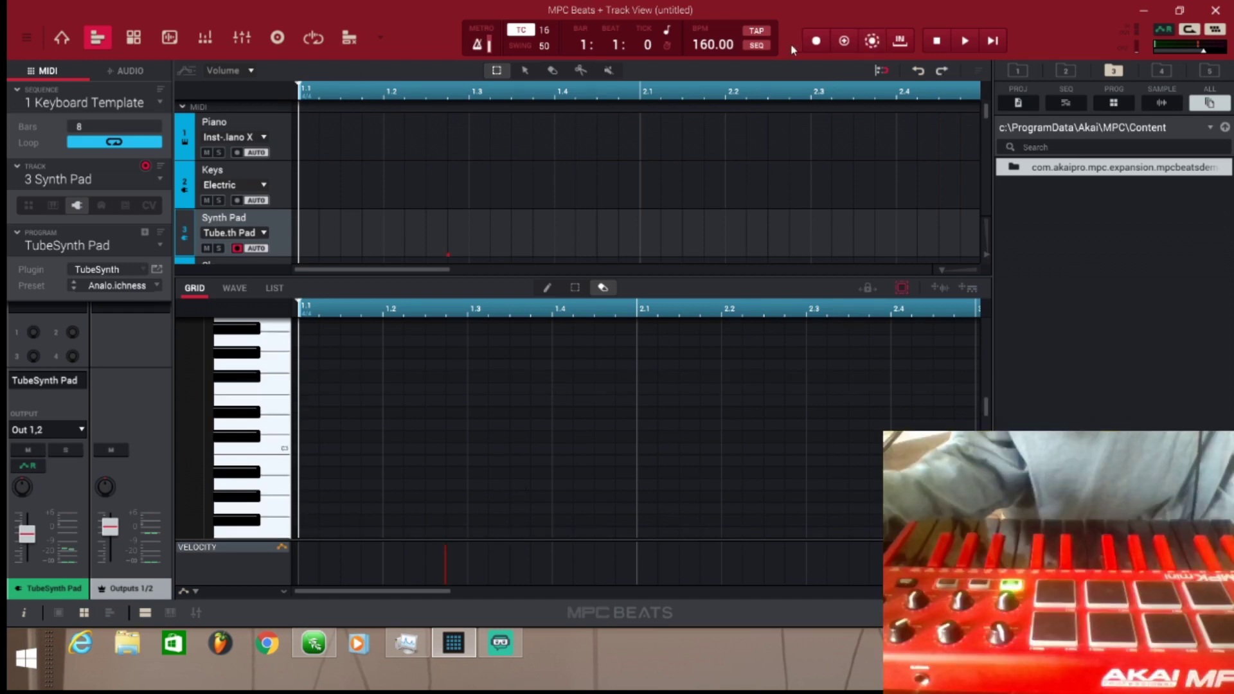
{"action": "left_click", "coordinate": [817, 42]}
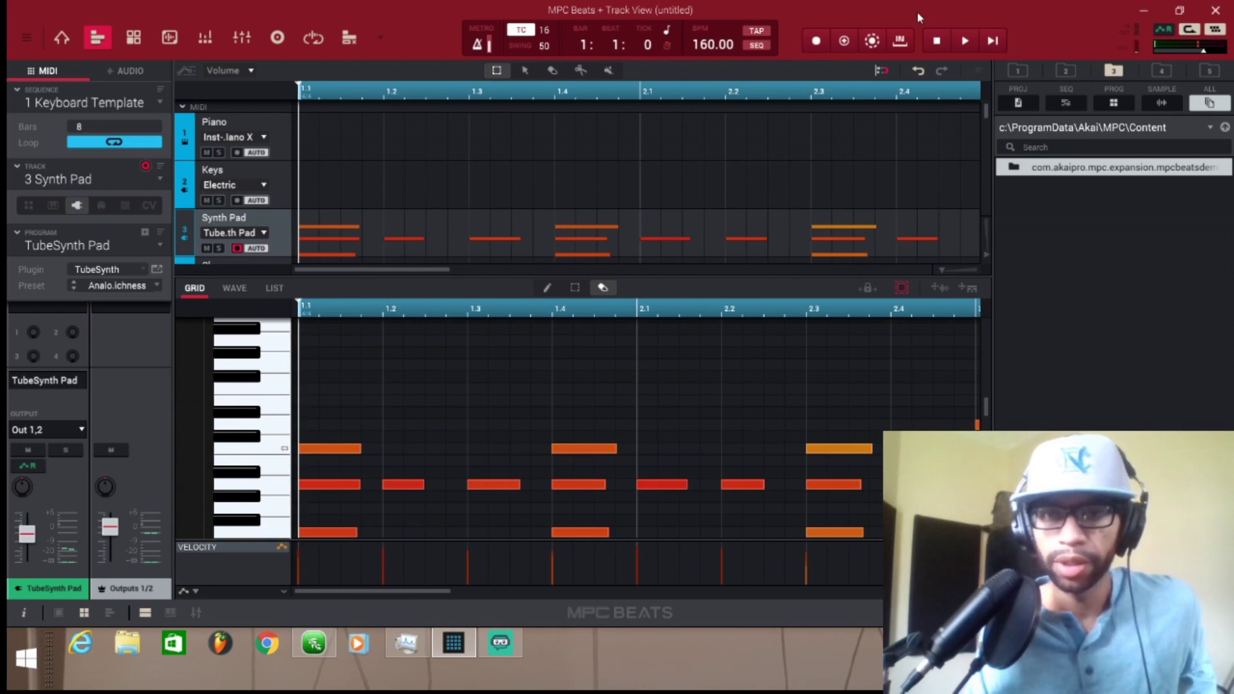
{"action": "left_click", "coordinate": [966, 42]}
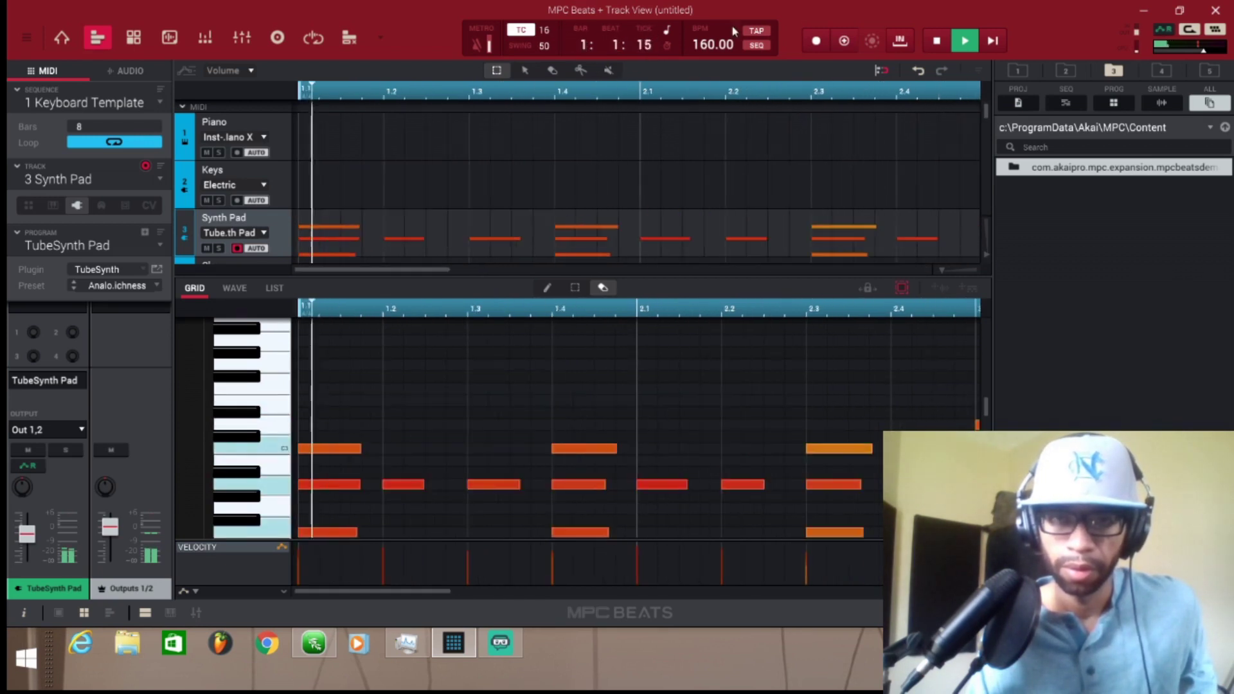
{"action": "left_click", "coordinate": [943, 42]}
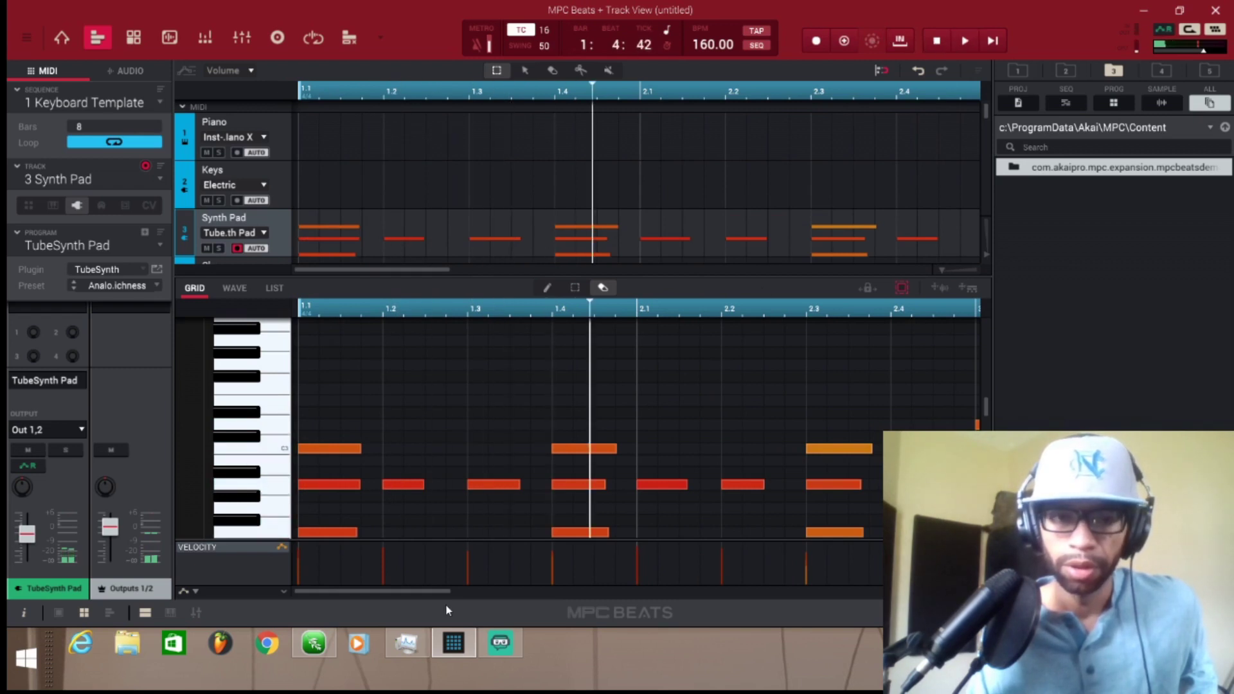
Step: Move the three notes of the long chord that starts just before bar 7 onto the start of bar 7
{"action": "left_click_drag", "start_coordinate": [443, 591], "coordinate": [874, 579]}
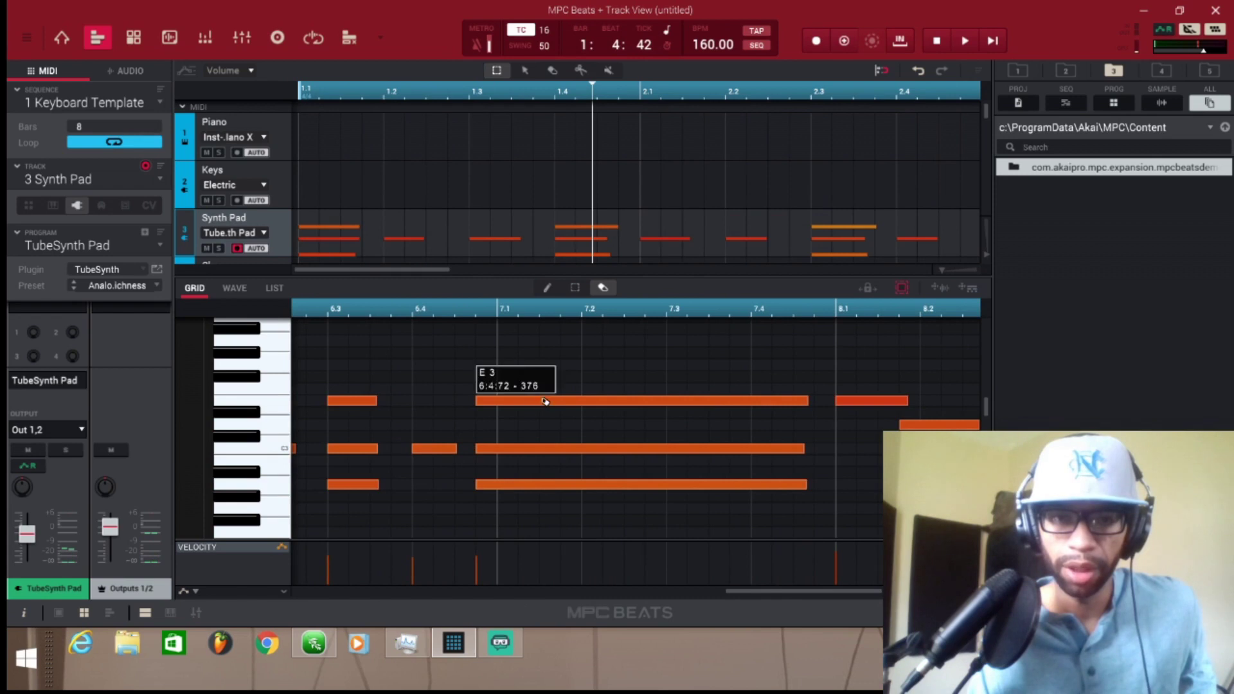
{"action": "key", "text": "ctrl+e"}
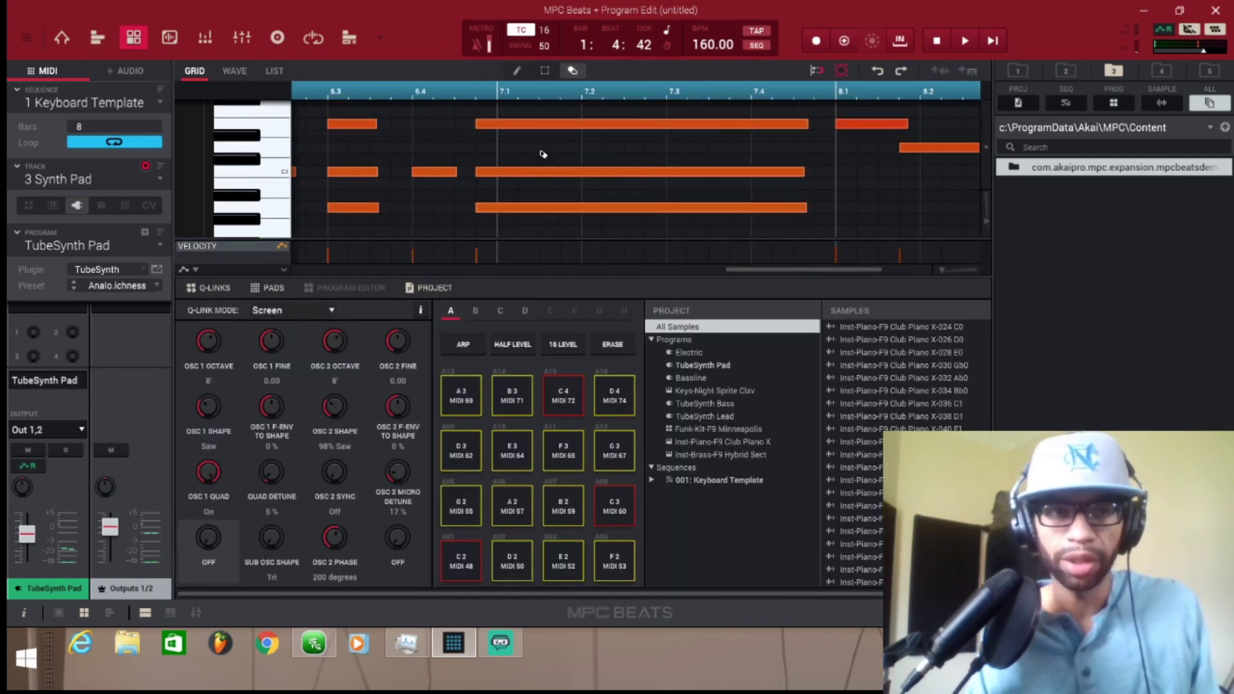
{"action": "left_click", "coordinate": [102, 41]}
{"action": "left_click", "coordinate": [136, 41]}
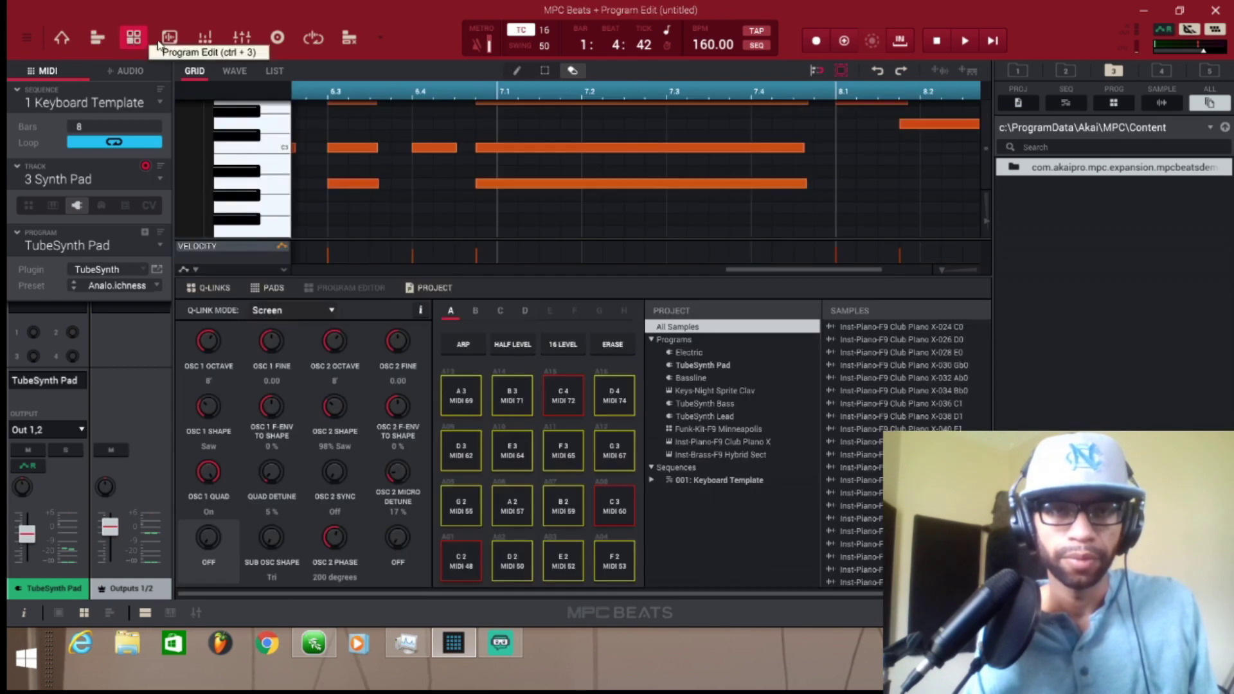
{"action": "left_click", "coordinate": [499, 187]}
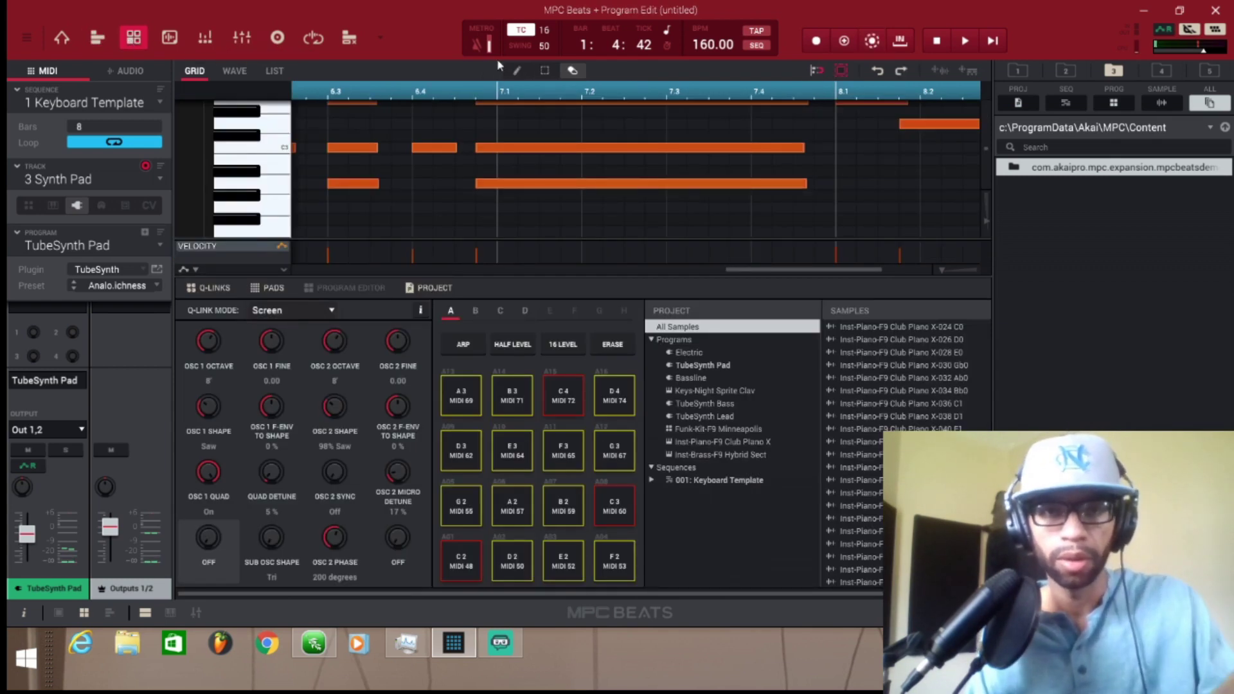
{"action": "left_click", "coordinate": [517, 70]}
{"action": "mouse_move", "coordinate": [506, 187]}
{"action": "left_mouse_down"}
{"action": "mouse_move", "coordinate": [540, 162]}
{"action": "mouse_move", "coordinate": [524, 151]}
{"action": "mouse_move", "coordinate": [525, 186]}
{"action": "mouse_move", "coordinate": [544, 134]}
{"action": "mouse_move", "coordinate": [564, 136]}
{"action": "left_mouse_up"}
{"action": "scroll", "coordinate": [543, 143], "scroll_direction": "up", "scroll_amount": 1}
Step: Shift the off-beat single notes in bar 8 of the Synth Pad part later, towards the beats
{"action": "left_click_drag", "start_coordinate": [740, 269], "coordinate": [789, 276]}
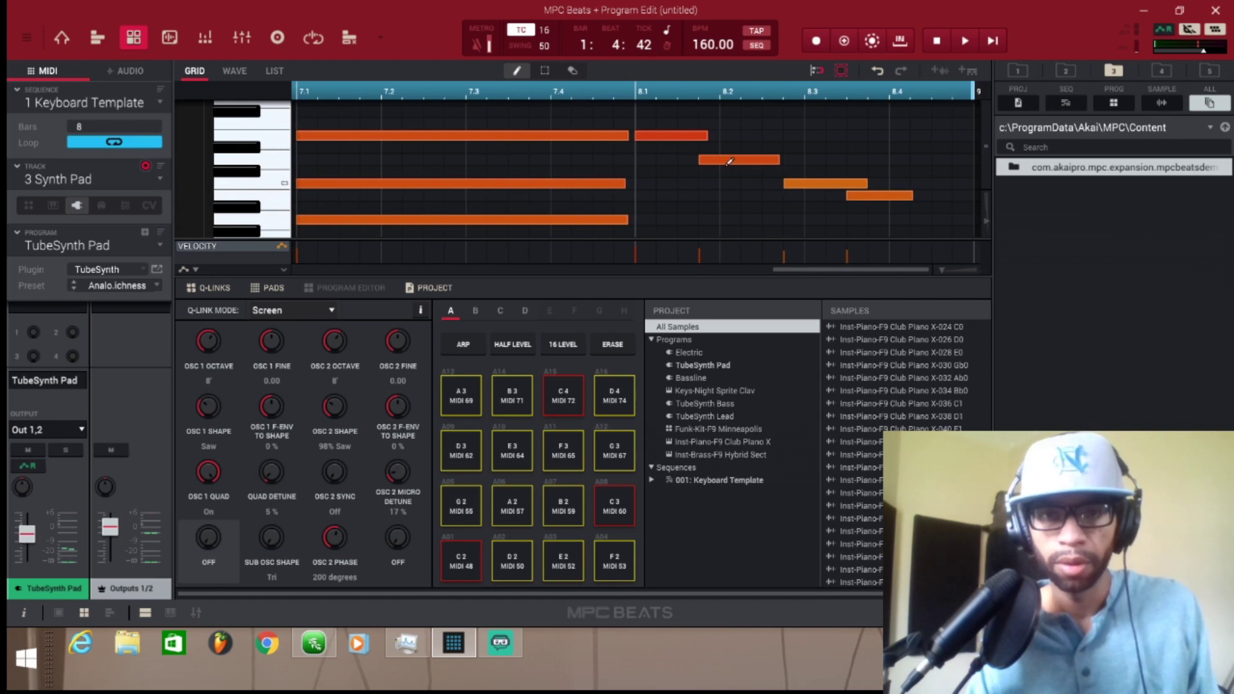
{"action": "left_click_drag", "start_coordinate": [723, 163], "coordinate": [744, 163]}
{"action": "left_click_drag", "start_coordinate": [830, 187], "coordinate": [904, 208]}
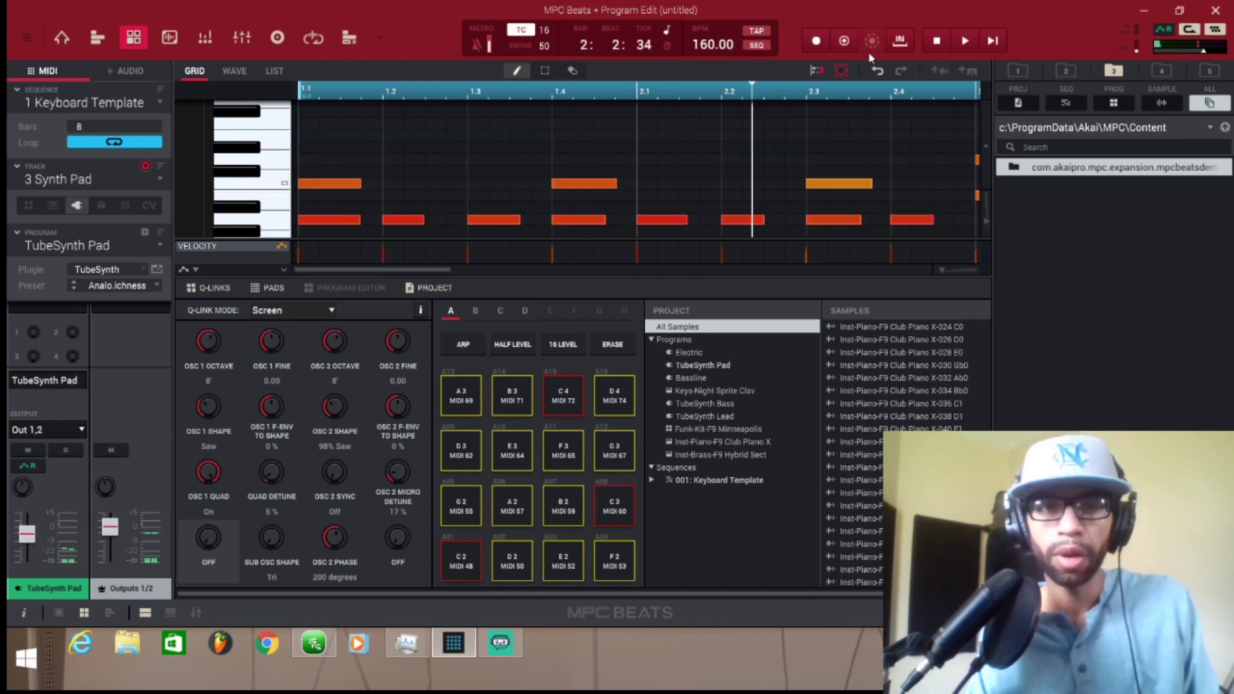
Step: Record a bass line on the Synth Bass track over the whole sequence, starting from bar 1
{"action": "left_click", "coordinate": [97, 37]}
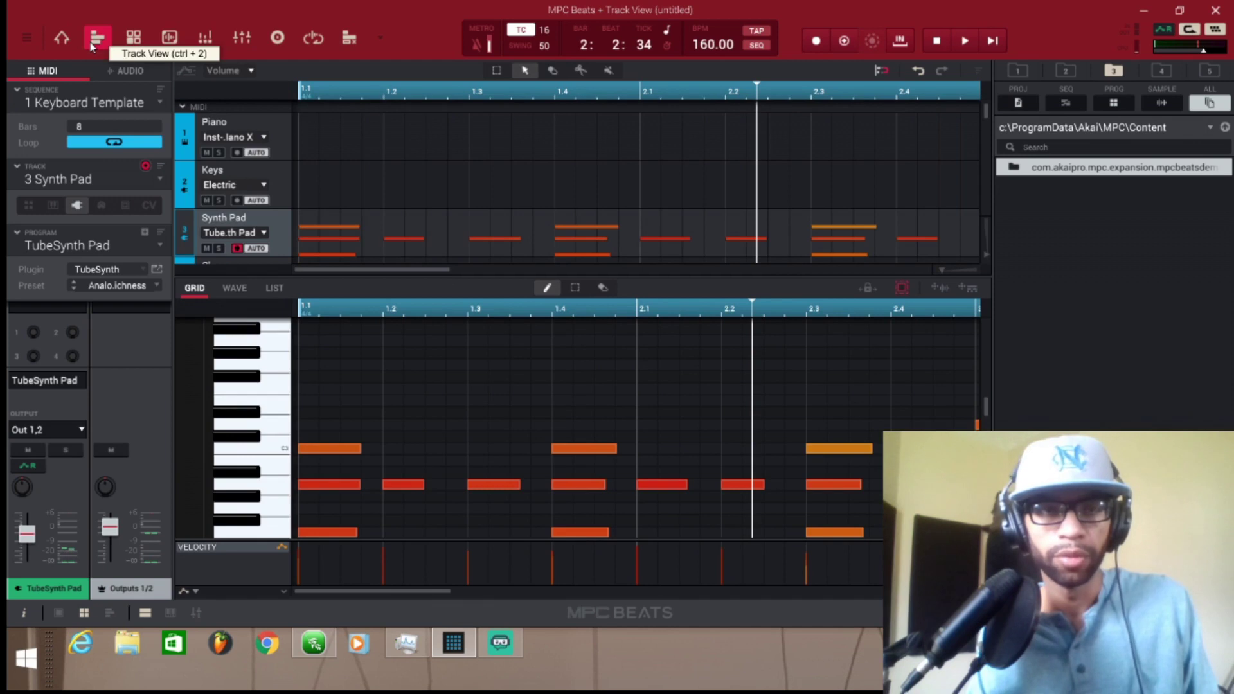
{"action": "scroll", "coordinate": [286, 207], "scroll_direction": "down", "scroll_amount": 5}
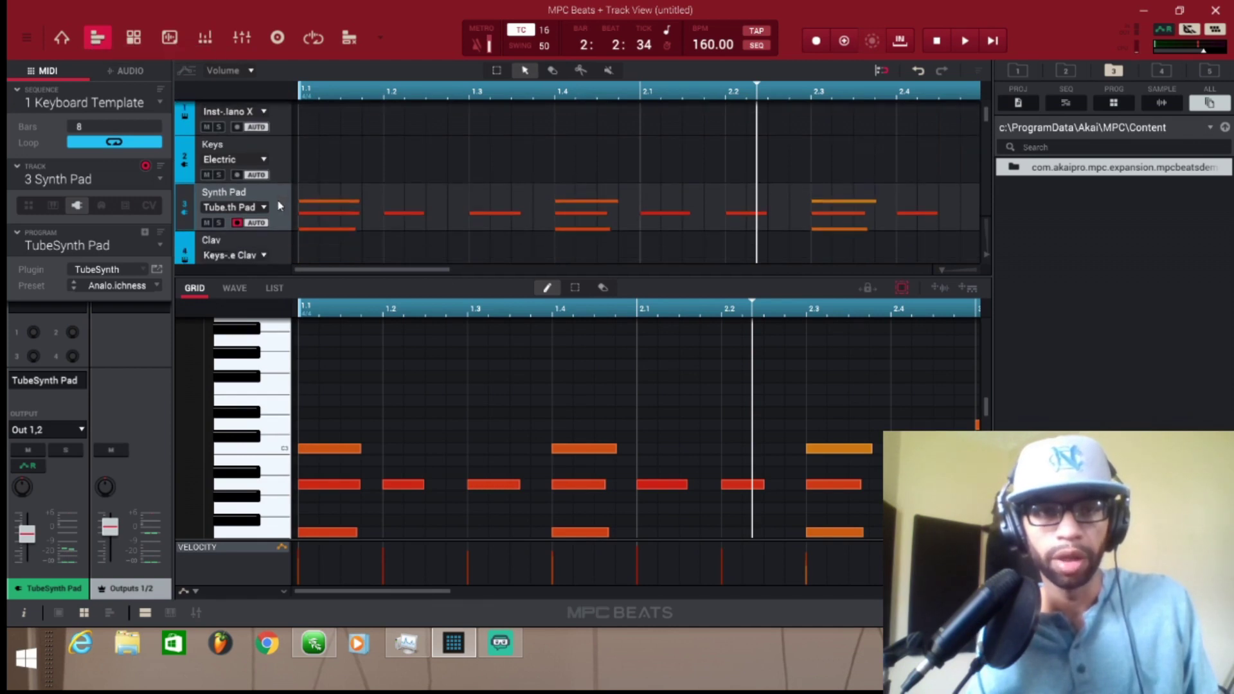
{"action": "scroll", "coordinate": [277, 205], "scroll_direction": "down", "scroll_amount": 3}
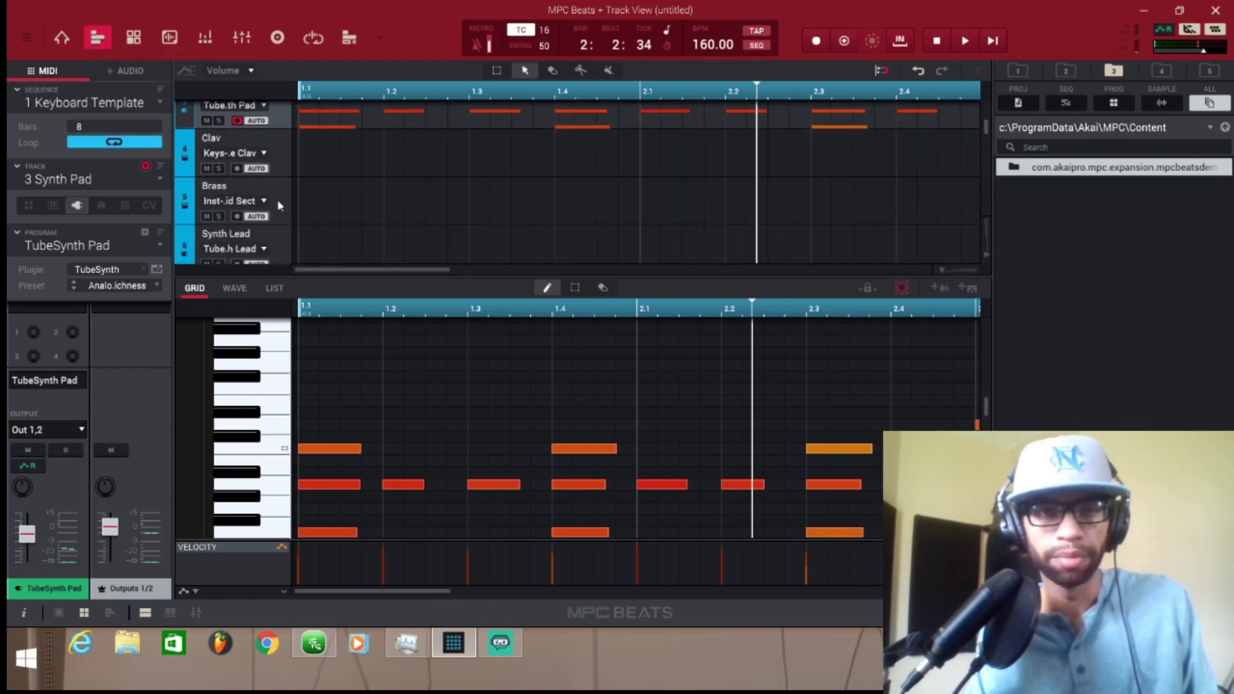
{"action": "left_click", "coordinate": [271, 237]}
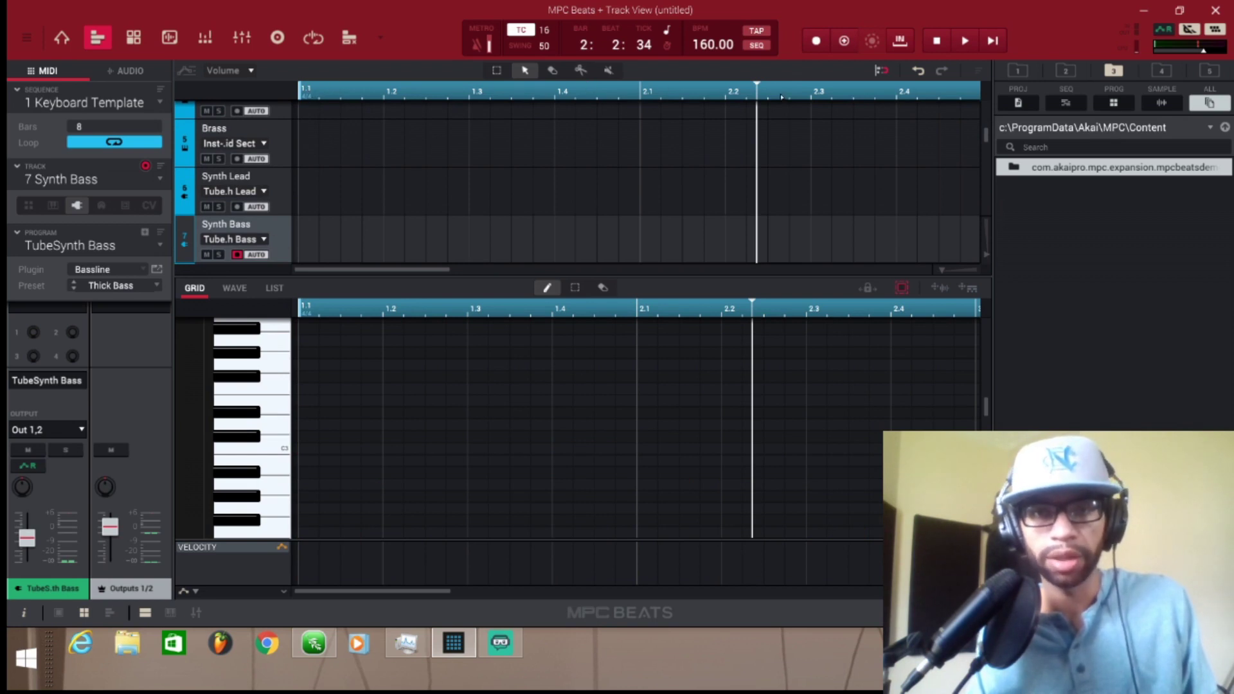
{"action": "key", "text": "space"}
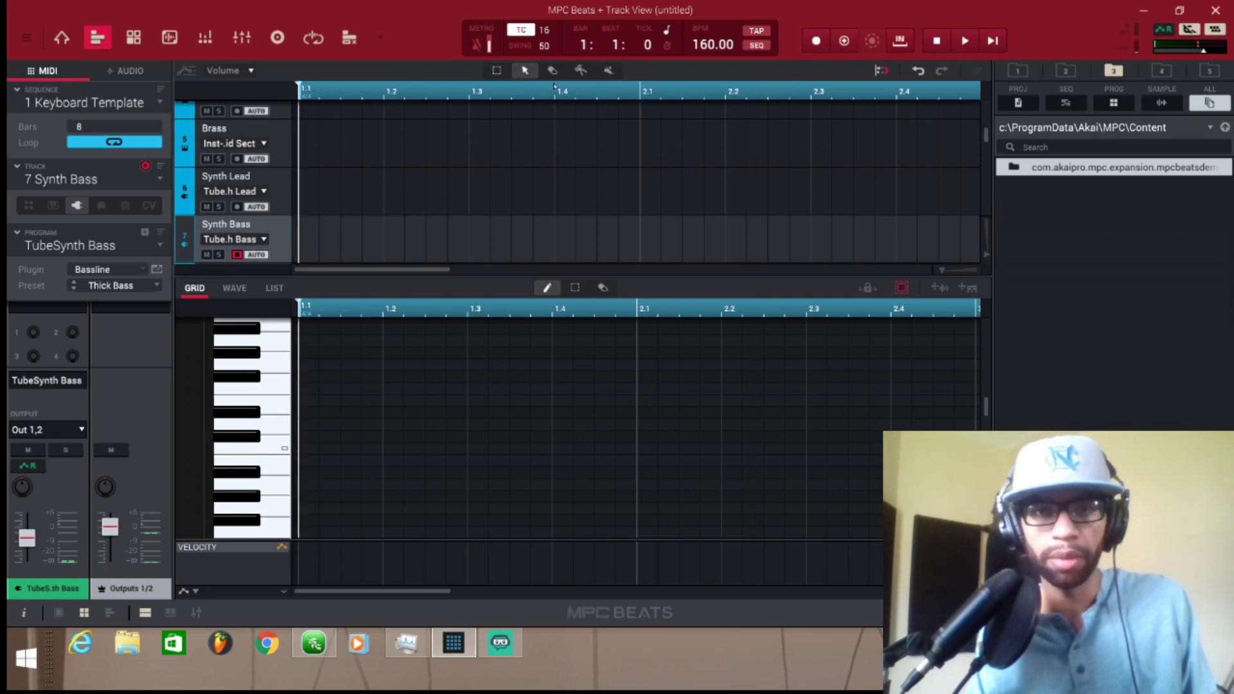
{"action": "left_click", "coordinate": [816, 40]}
{"action": "key", "text": "space"}
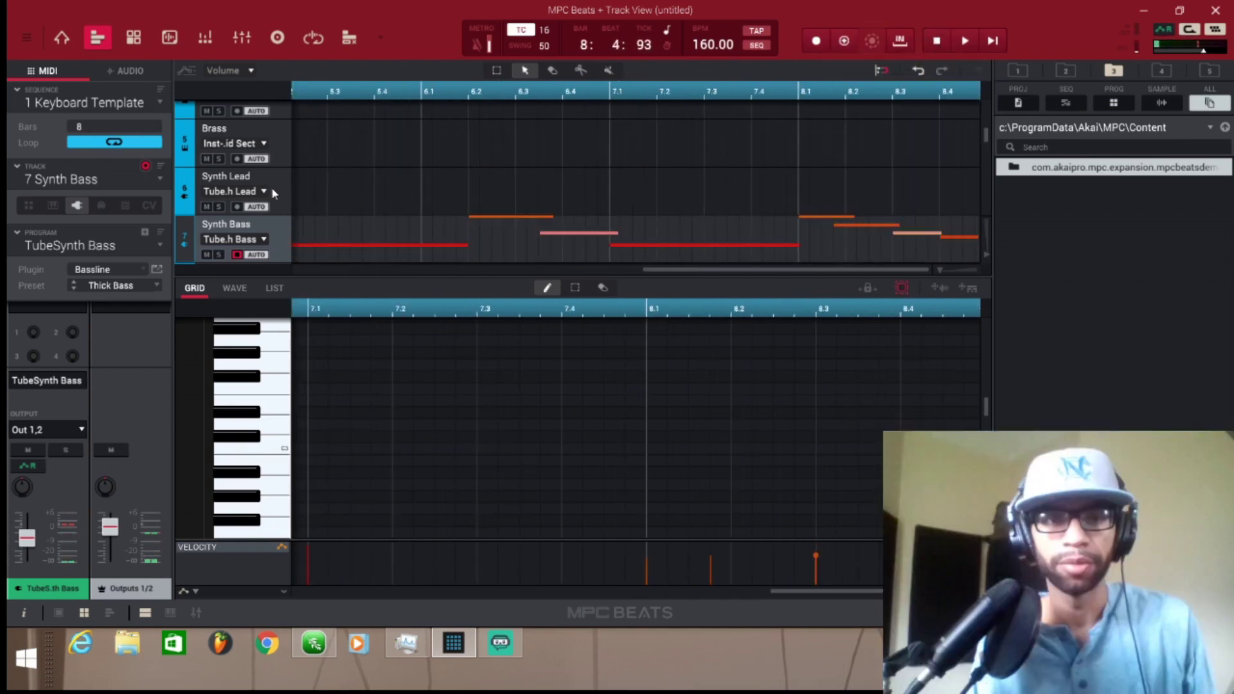
Step: Record a melody on the Synth Lead track from the start of the sequence
{"action": "left_click", "coordinate": [269, 188]}
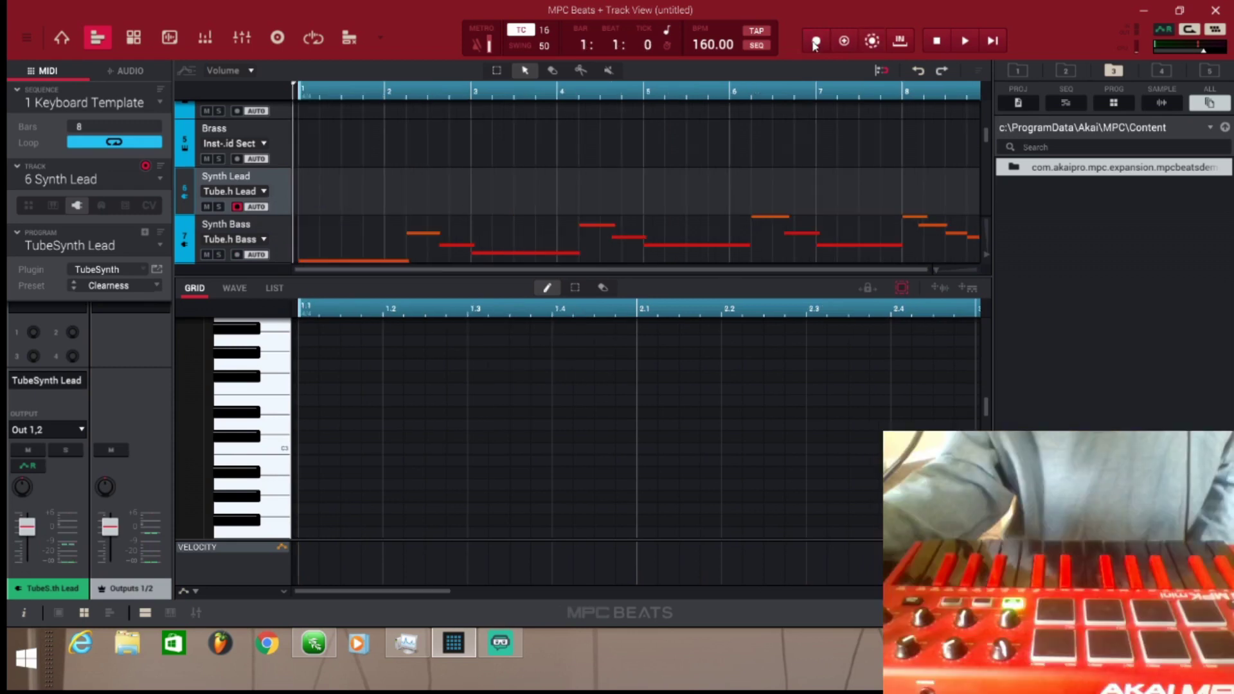
{"action": "left_click", "coordinate": [964, 41]}
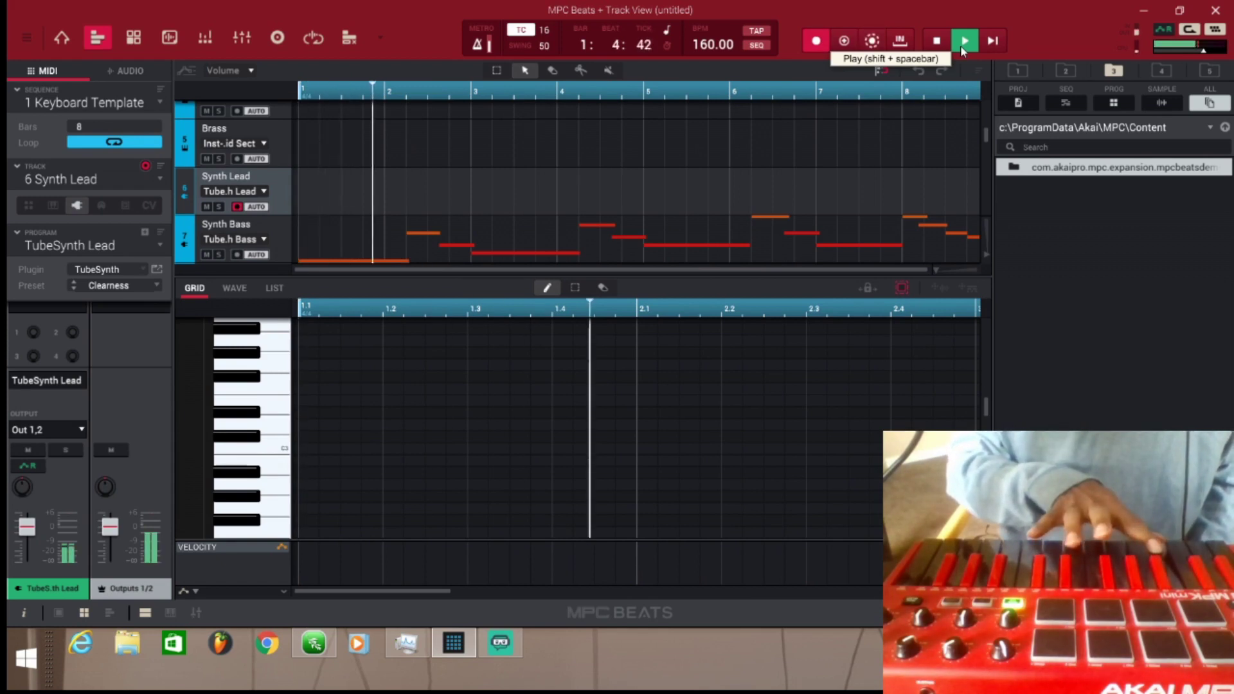
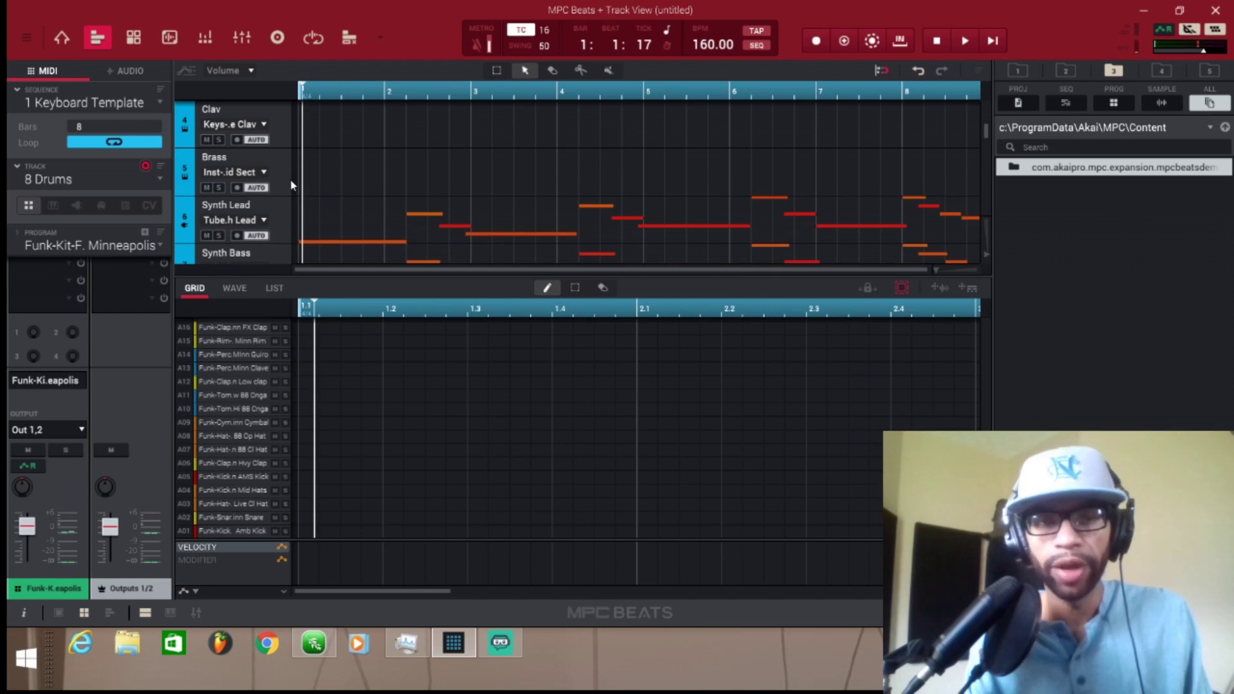
Step: Assign the Hvy Clap sample to drum pads A10 and A14, the 88 Cl Hat to A15 and the 88 Op Hat to A09
{"action": "scroll", "coordinate": [288, 183], "scroll_direction": "down", "scroll_amount": 3}
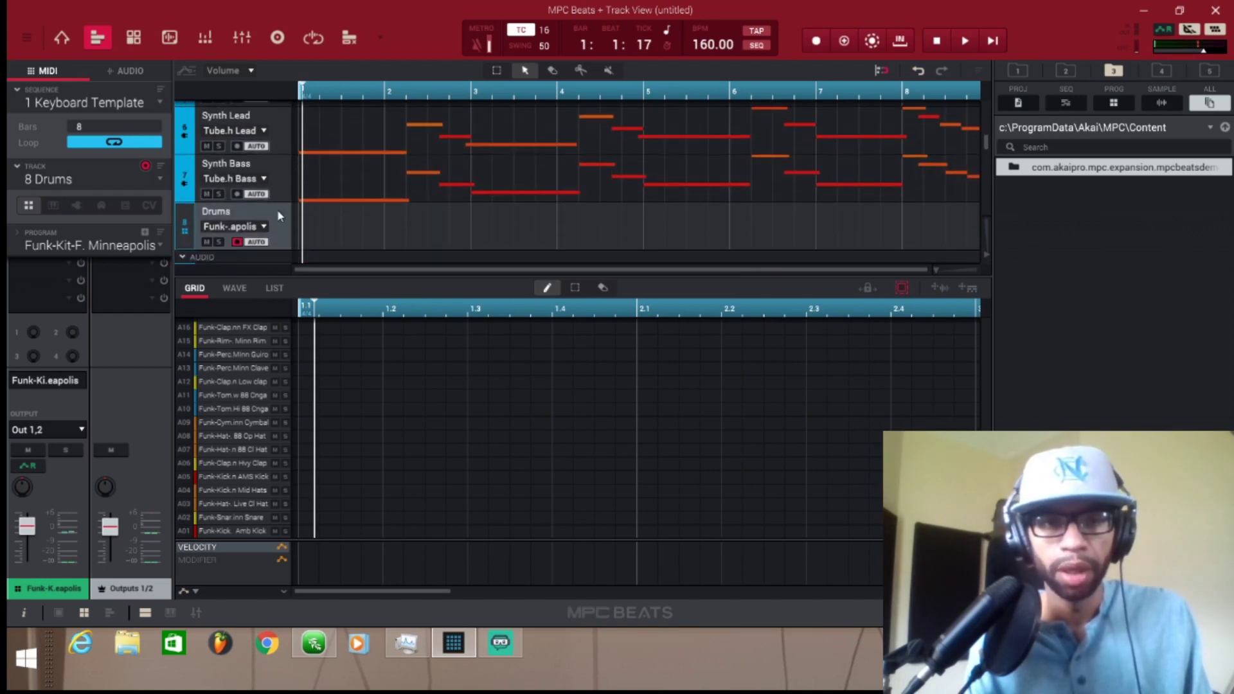
{"action": "left_click", "coordinate": [134, 38]}
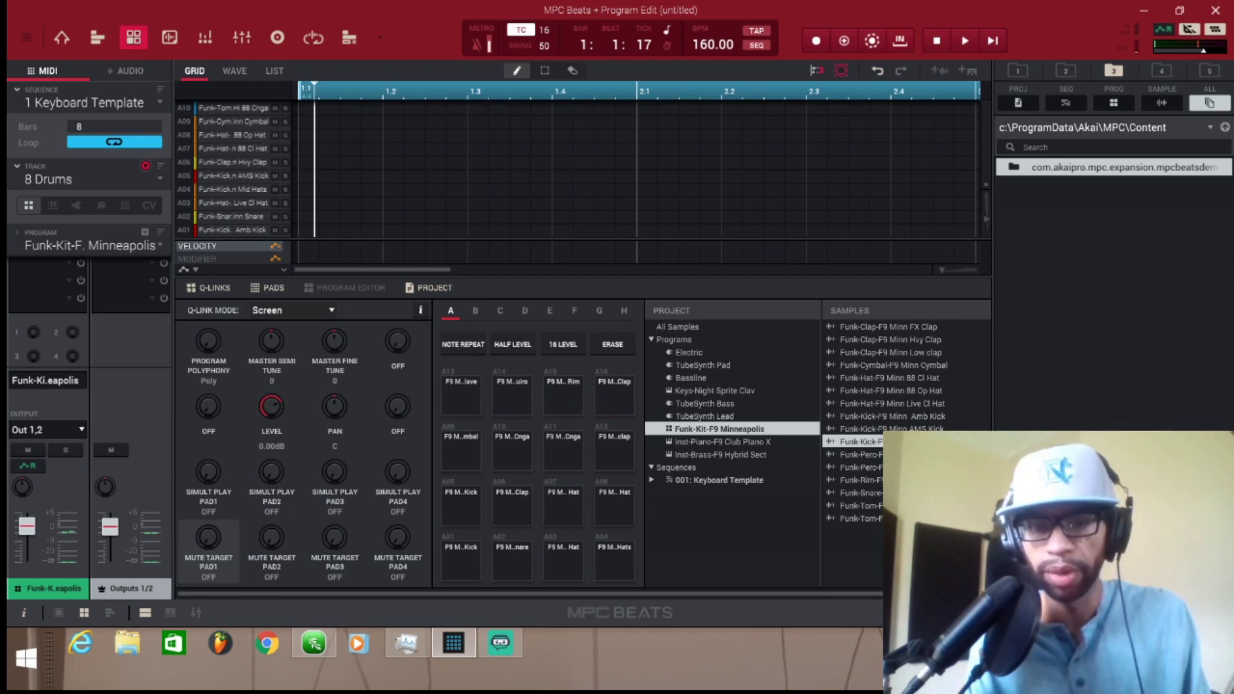
{"action": "left_click", "coordinate": [854, 467]}
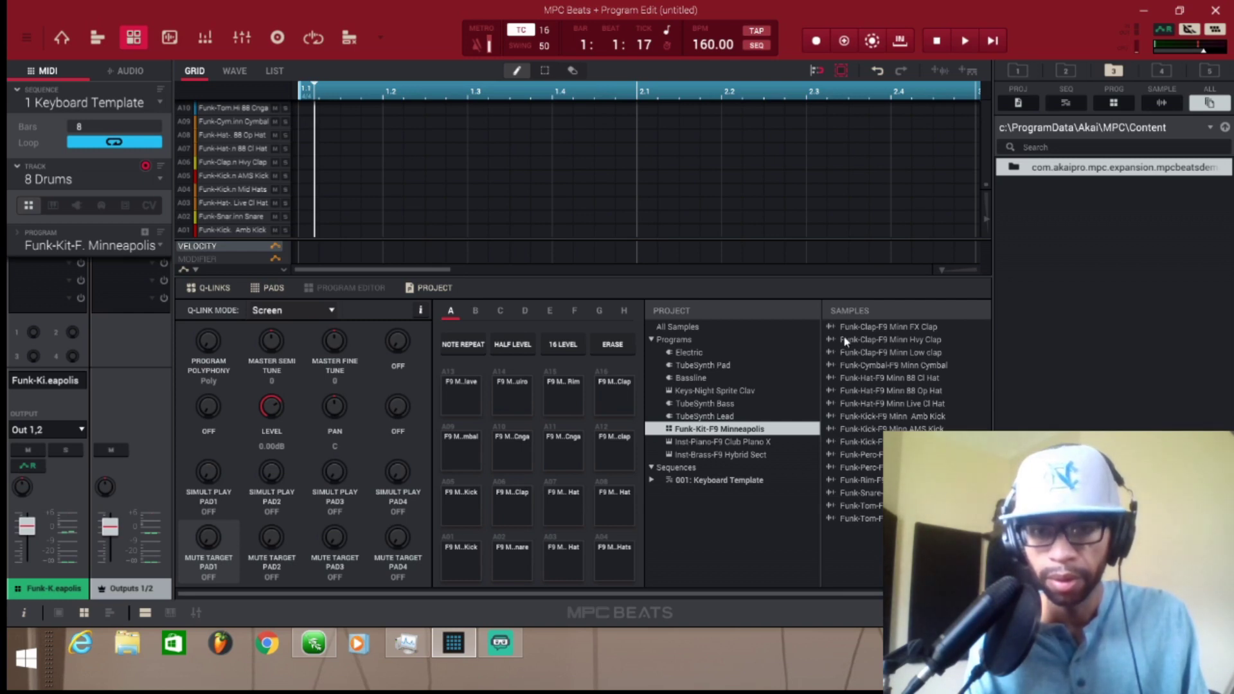
{"action": "left_click_drag", "start_coordinate": [845, 341], "coordinate": [536, 455]}
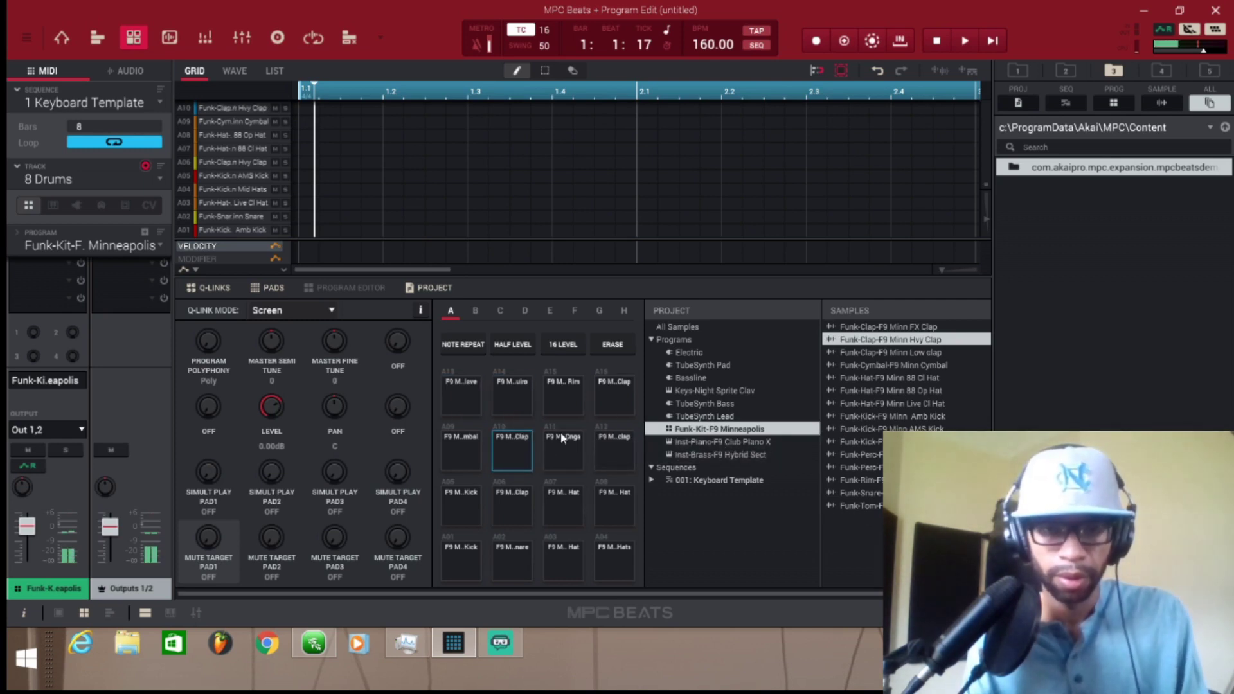
{"action": "left_click_drag", "start_coordinate": [858, 338], "coordinate": [513, 392]}
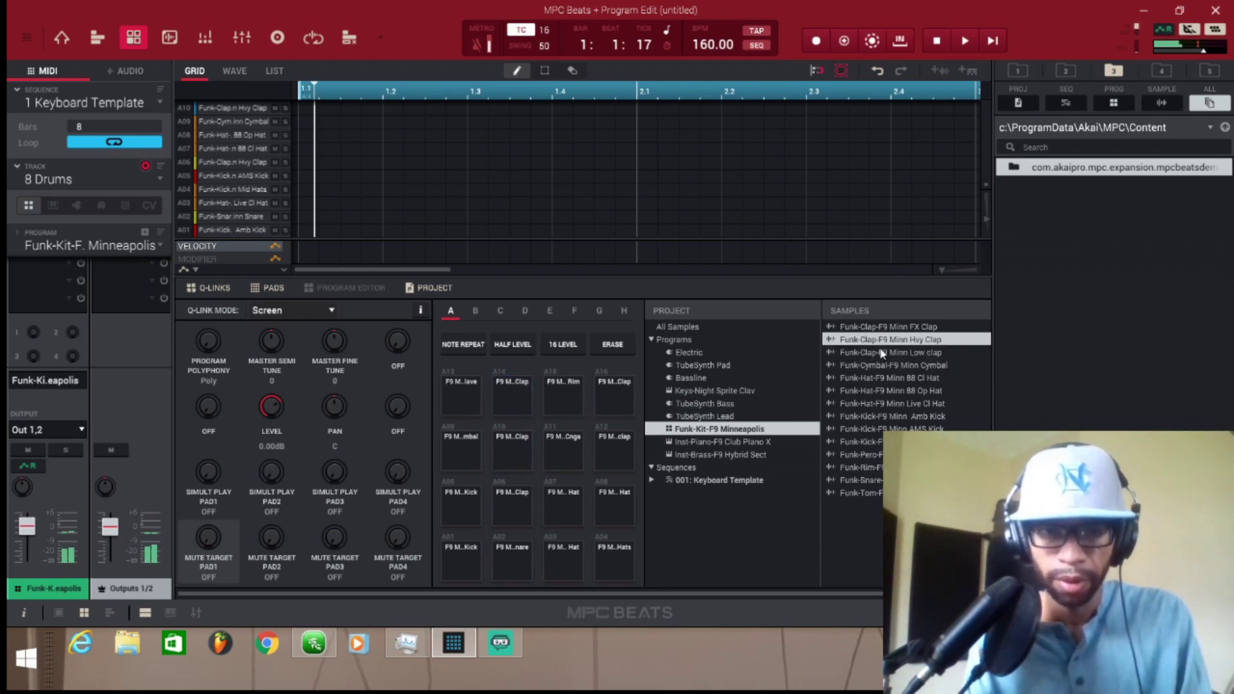
Step: Audition drum pads A08, A03, A02 and A01, and move the Amb Kick from pad A01 to pad A13
{"action": "left_click", "coordinate": [621, 511]}
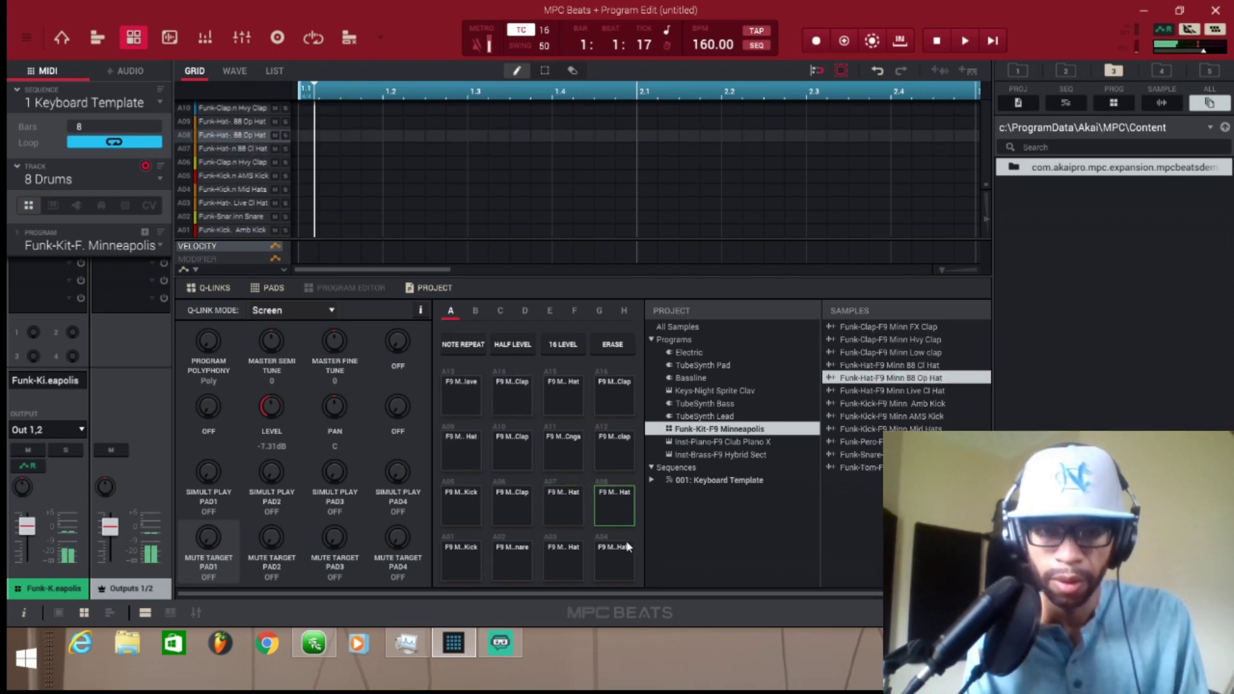
{"action": "left_click", "coordinate": [566, 553]}
{"action": "left_click", "coordinate": [512, 569]}
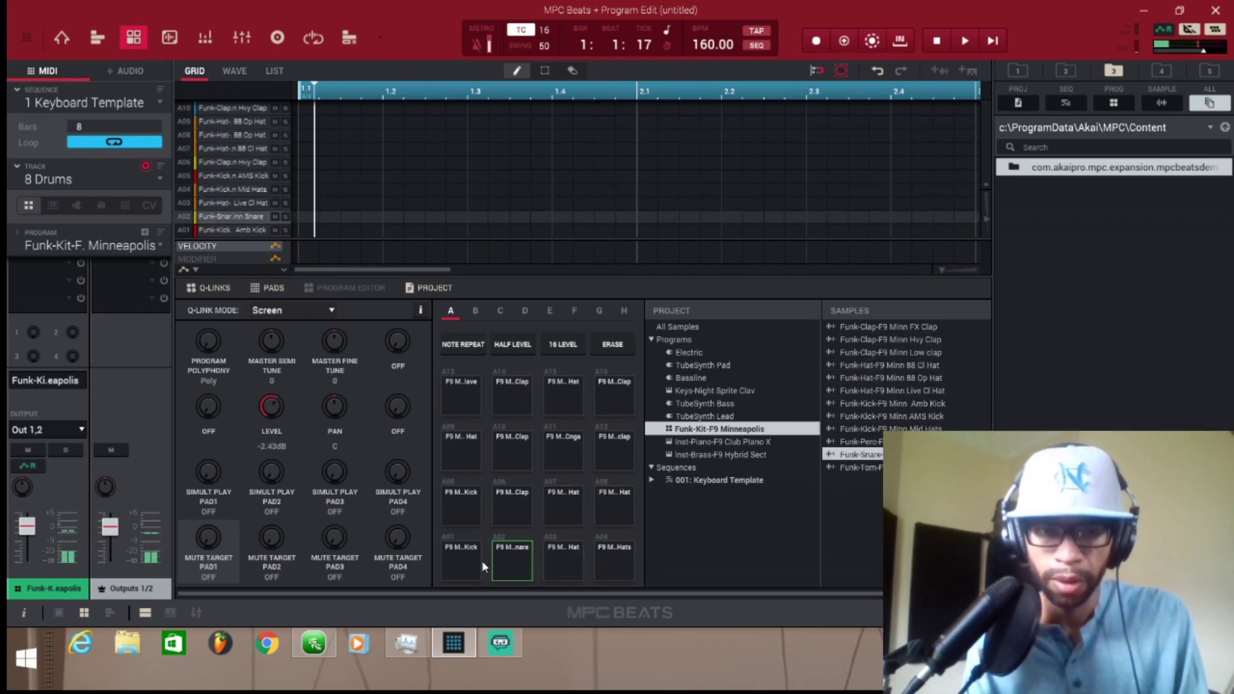
{"action": "left_click", "coordinate": [463, 564]}
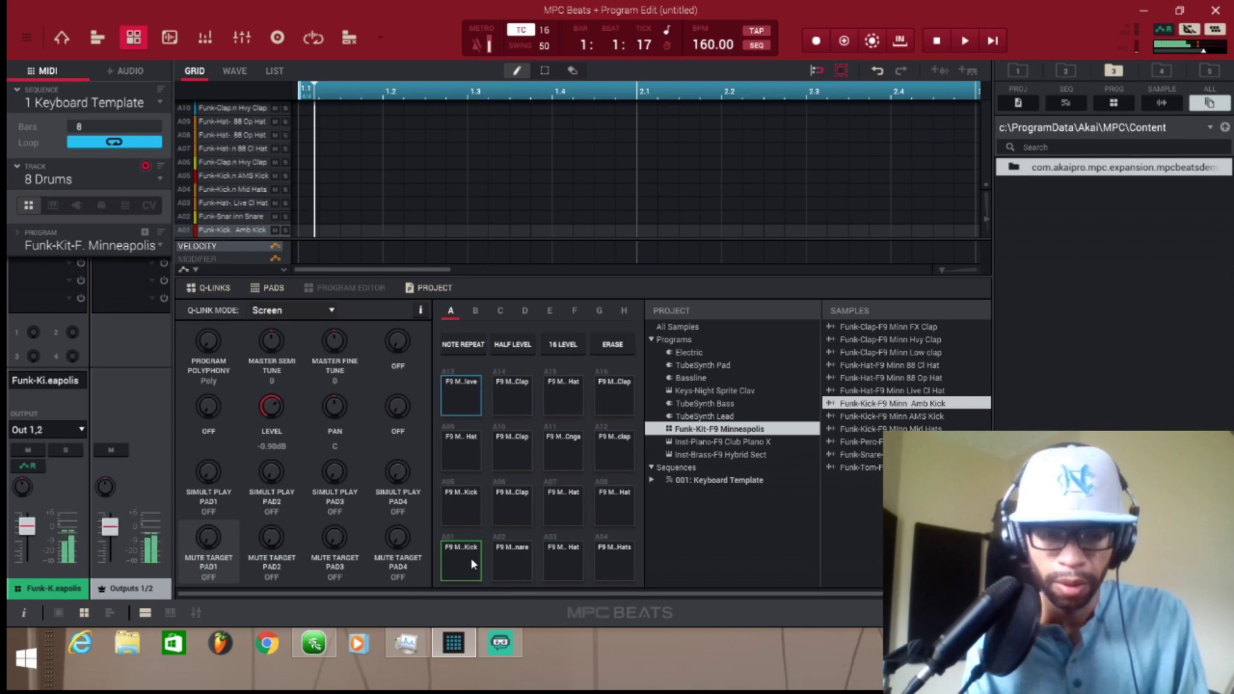
{"action": "left_click_drag", "start_coordinate": [467, 564], "coordinate": [472, 399]}
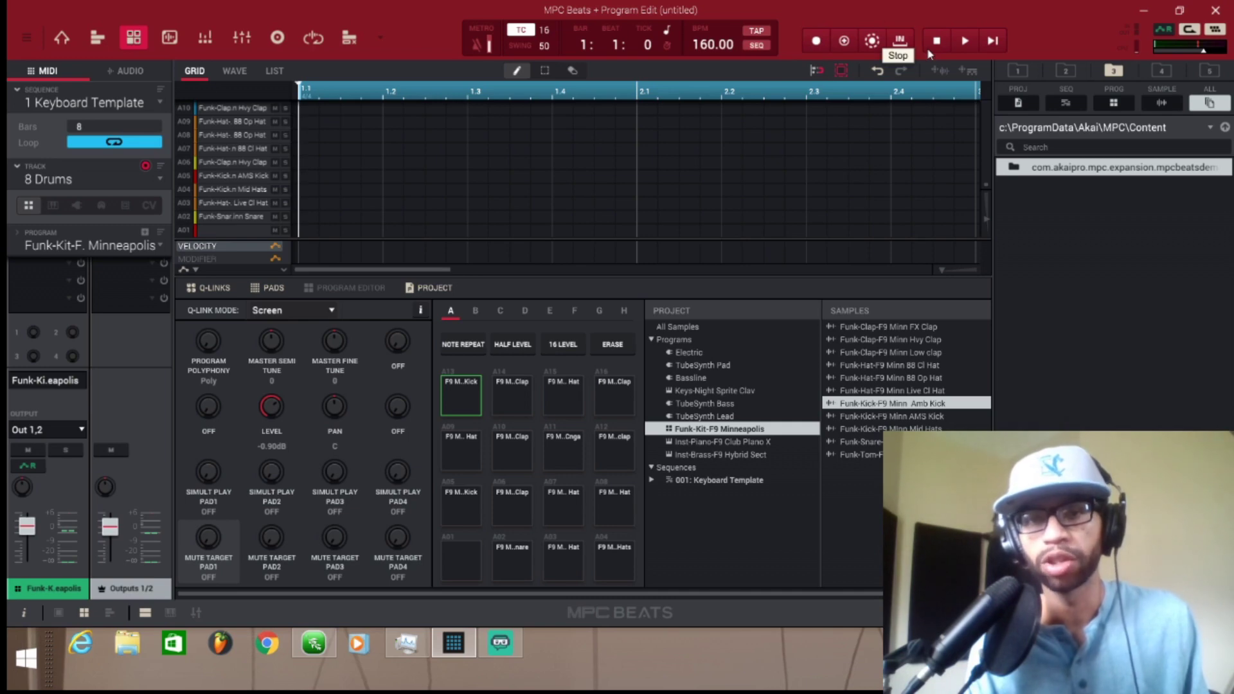
Step: Record a kick, heavy clap and closed-hat pattern on the Drums track from the start of the sequence
{"action": "left_click", "coordinate": [966, 42]}
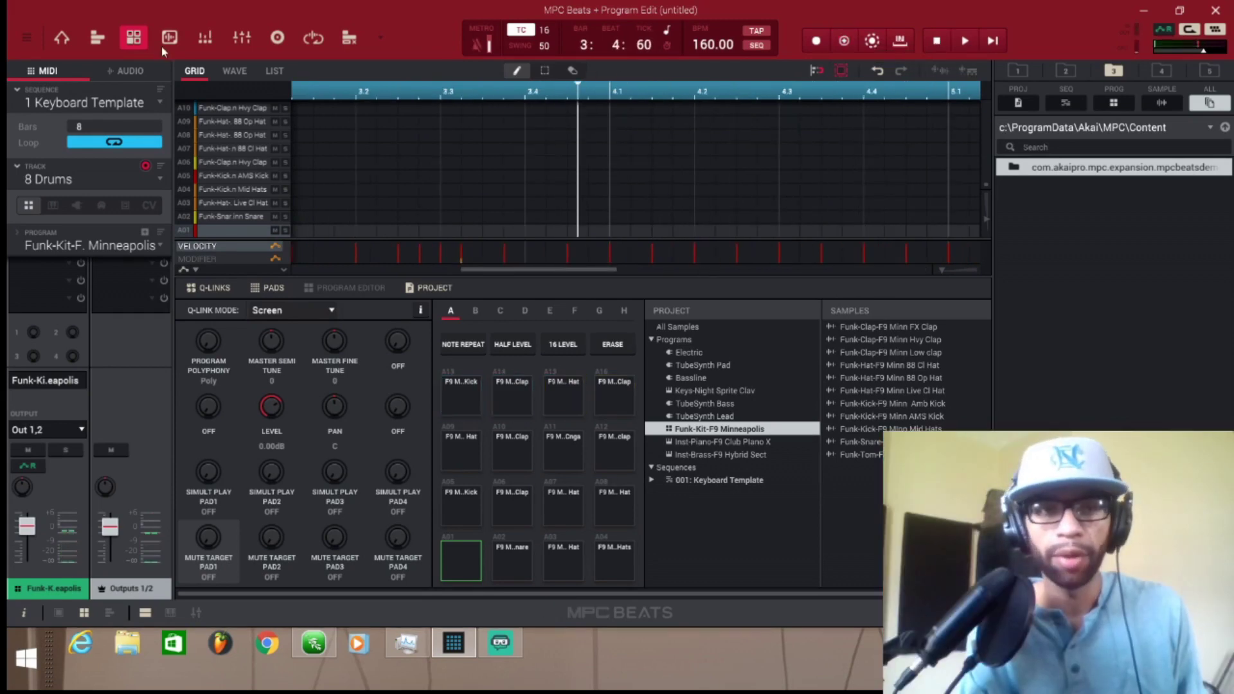
Step: Move the extra closed-hat note just before beat 3.3 on the Drums track later, towards beat 3.4
{"action": "left_click", "coordinate": [170, 42]}
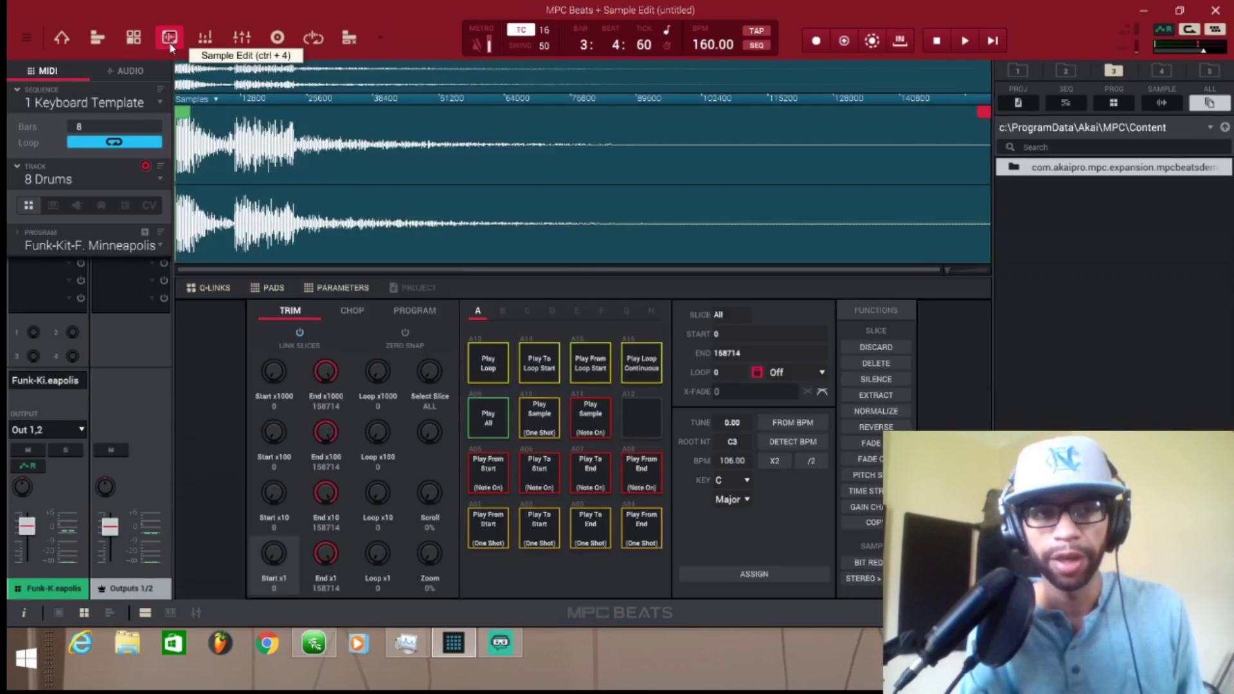
{"action": "left_click", "coordinate": [132, 39]}
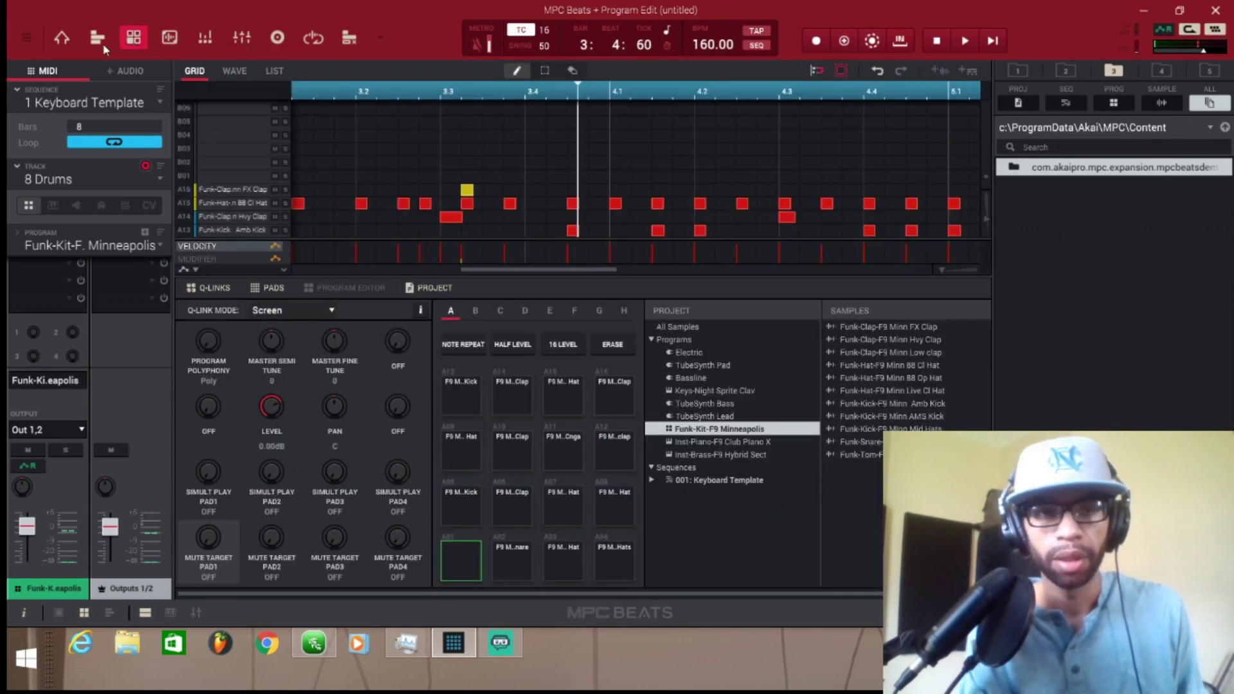
{"action": "left_click", "coordinate": [98, 39]}
{"action": "left_click", "coordinate": [134, 45]}
{"action": "scroll", "coordinate": [486, 141], "scroll_direction": "down", "scroll_amount": 3}
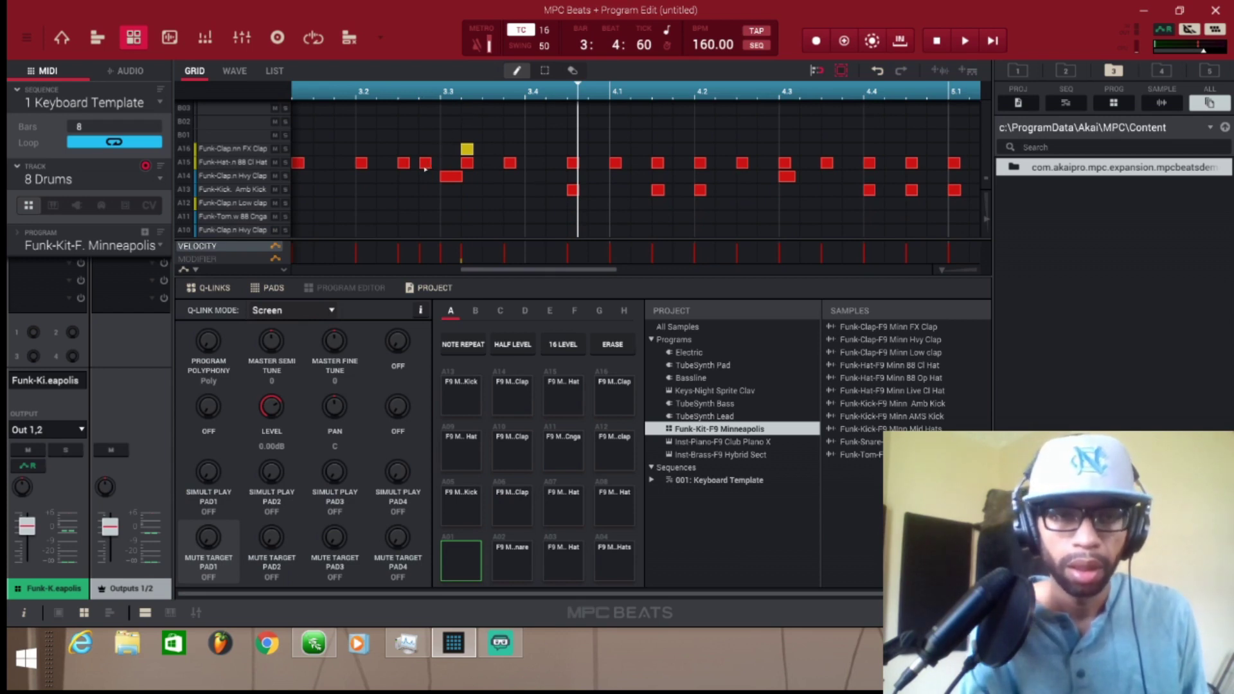
{"action": "left_click_drag", "start_coordinate": [426, 166], "coordinate": [543, 169]}
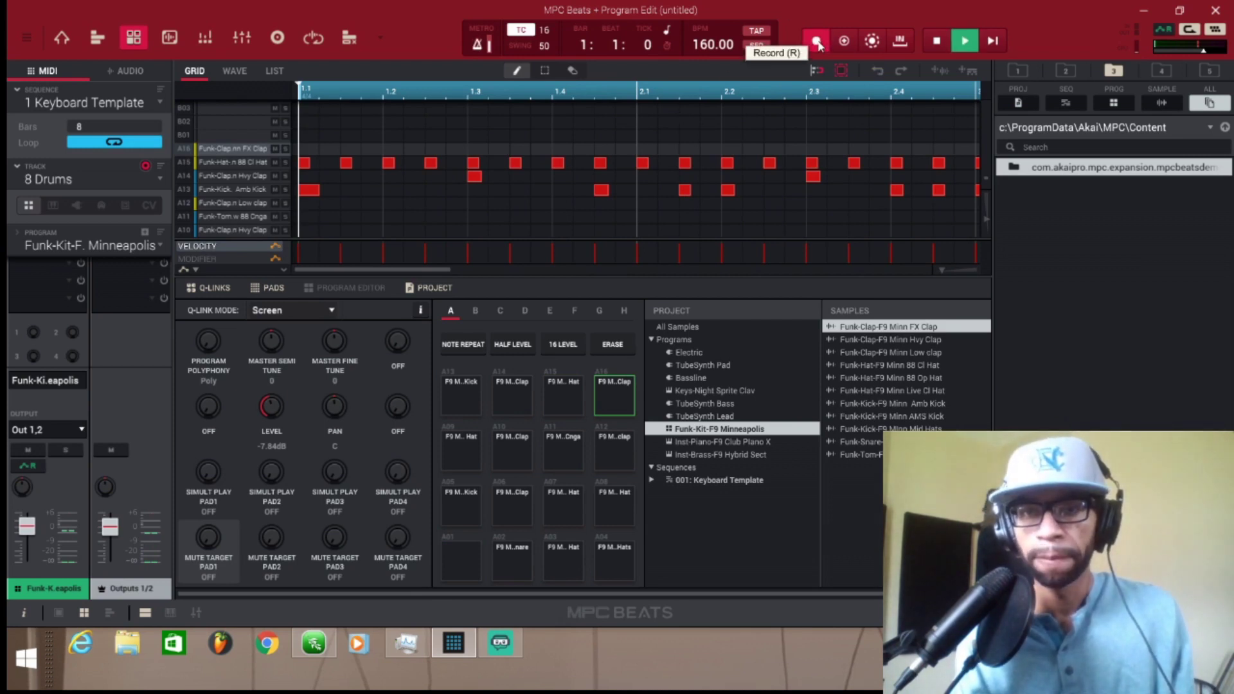
{"action": "left_click", "coordinate": [973, 43]}
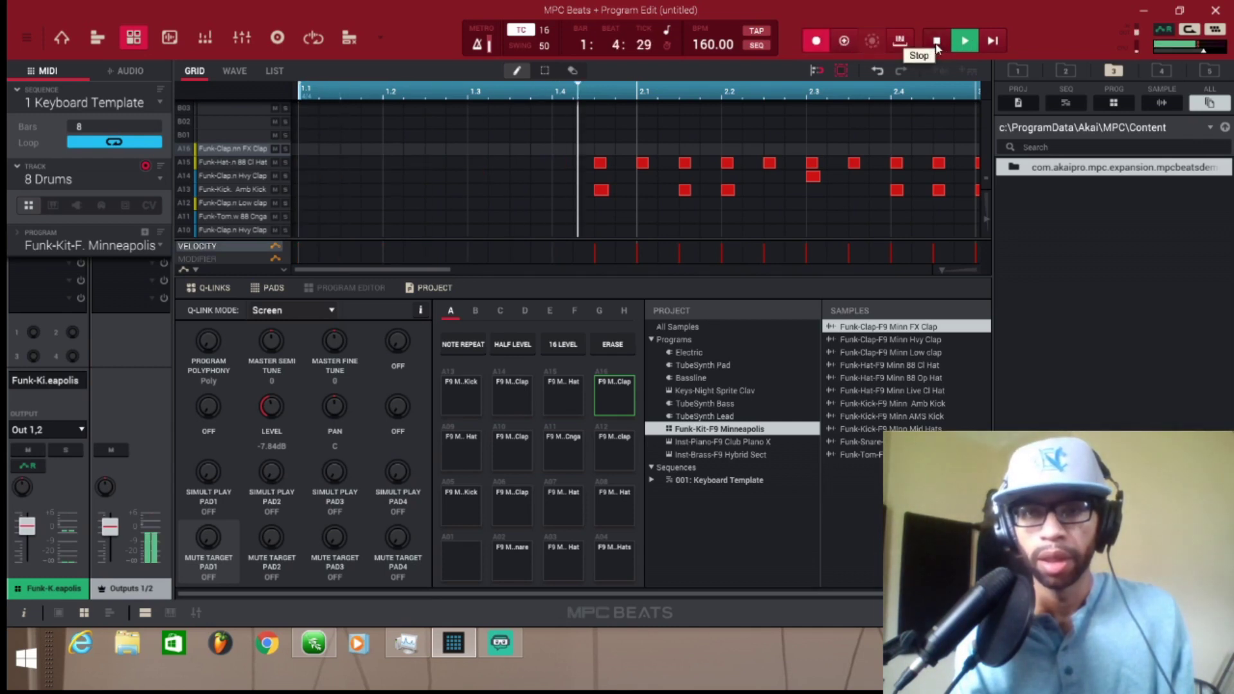
{"action": "left_click", "coordinate": [936, 43]}
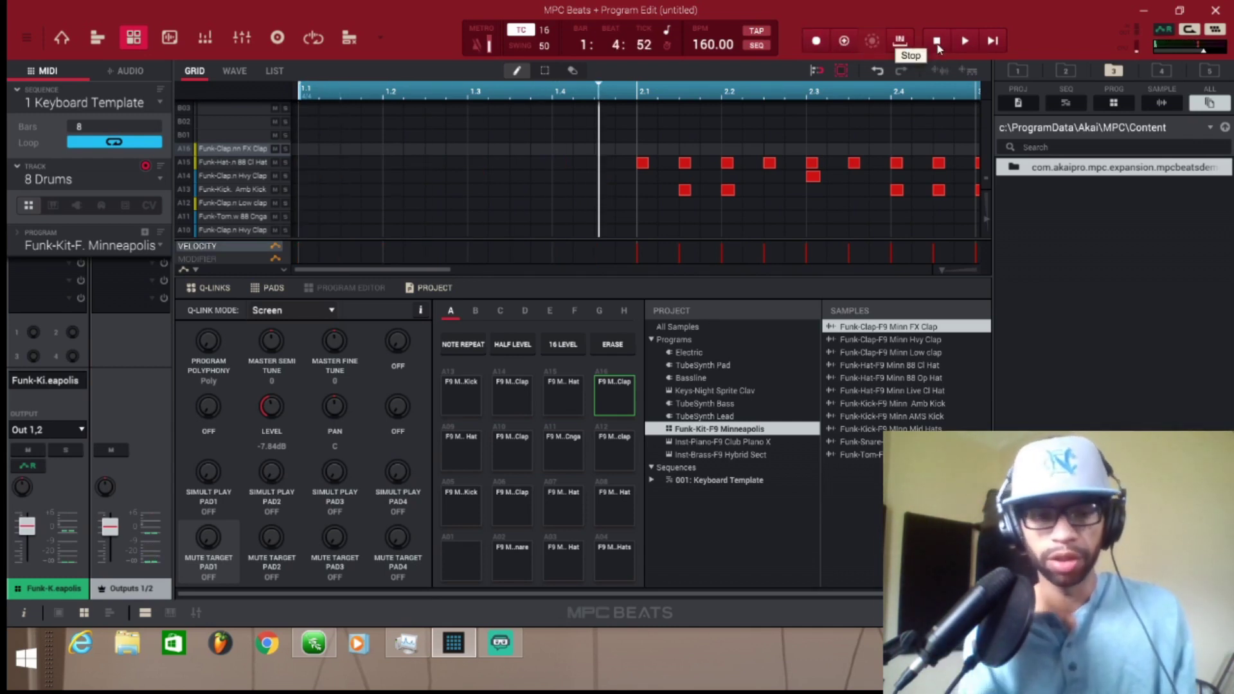
{"action": "key", "text": "ctrl+z"}
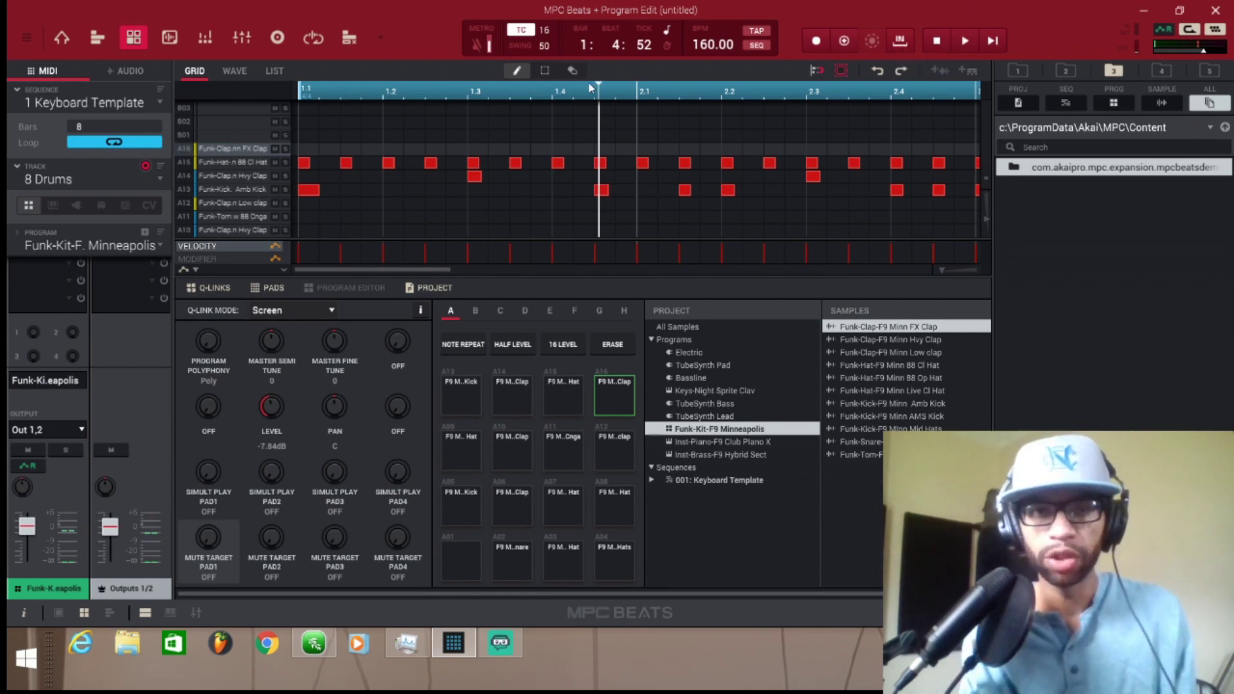
Step: Overdub 88 Op Hat hits onto the existing drum pattern, starting from bar 1
{"action": "left_click_drag", "start_coordinate": [601, 88], "coordinate": [289, 107]}
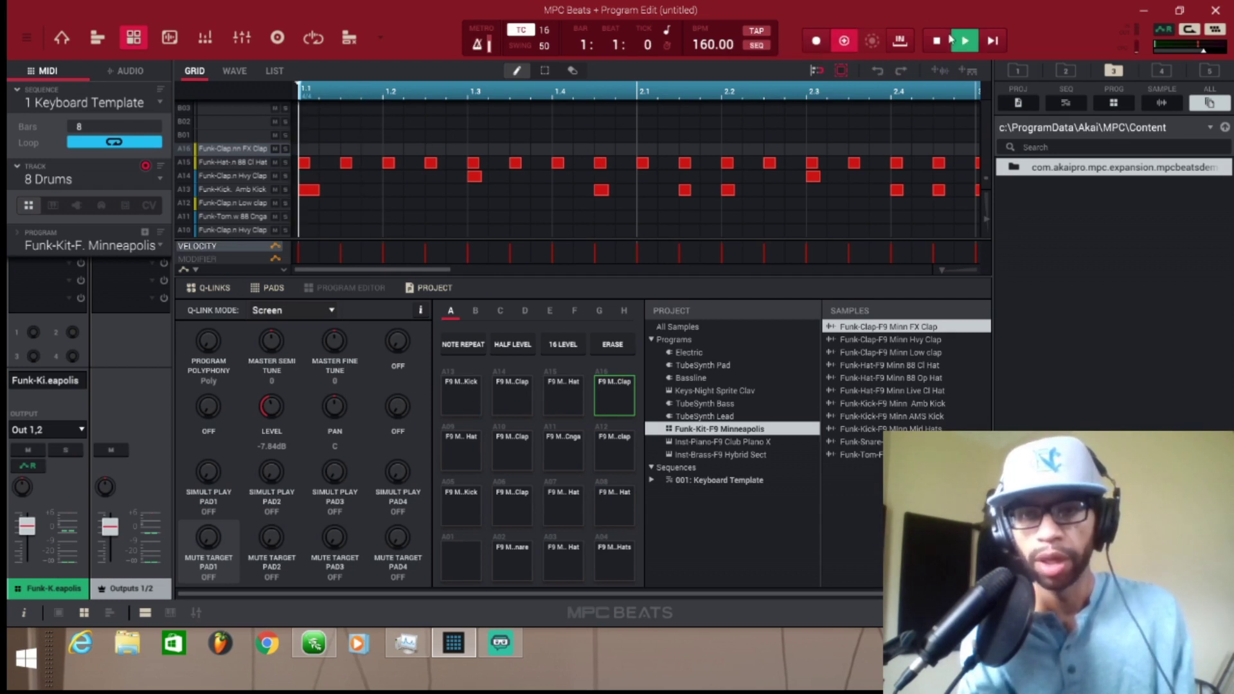
{"action": "left_click", "coordinate": [972, 43]}
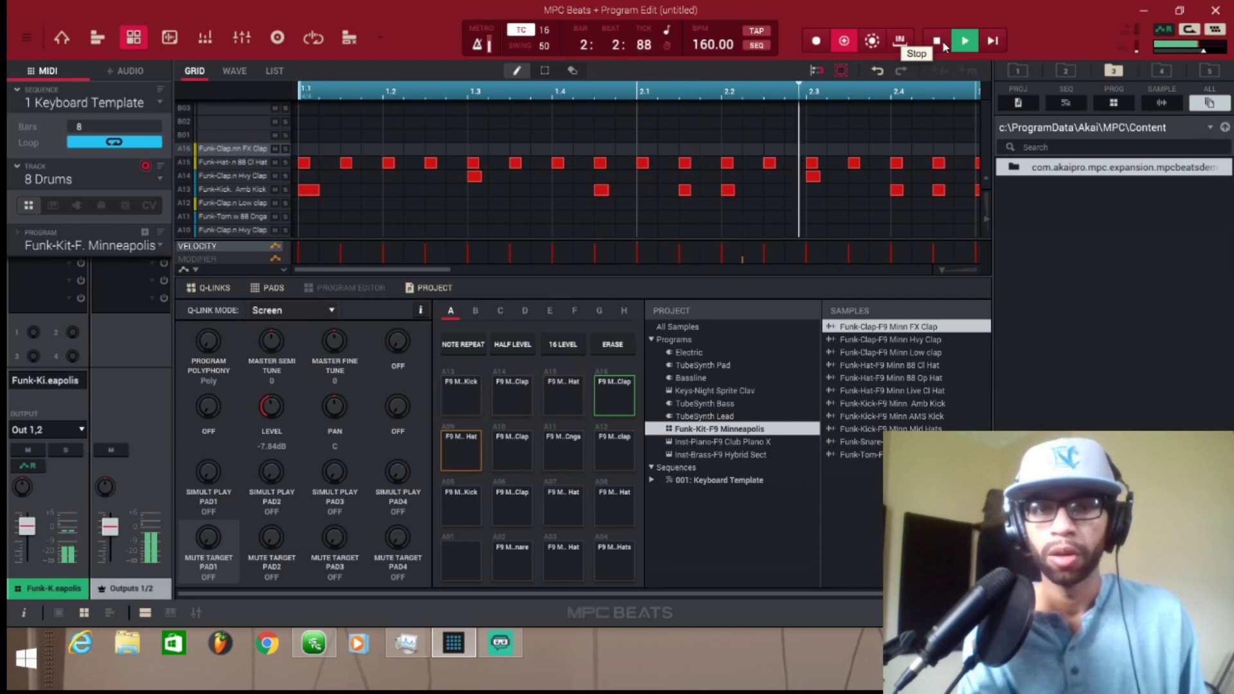
{"action": "left_click", "coordinate": [938, 42]}
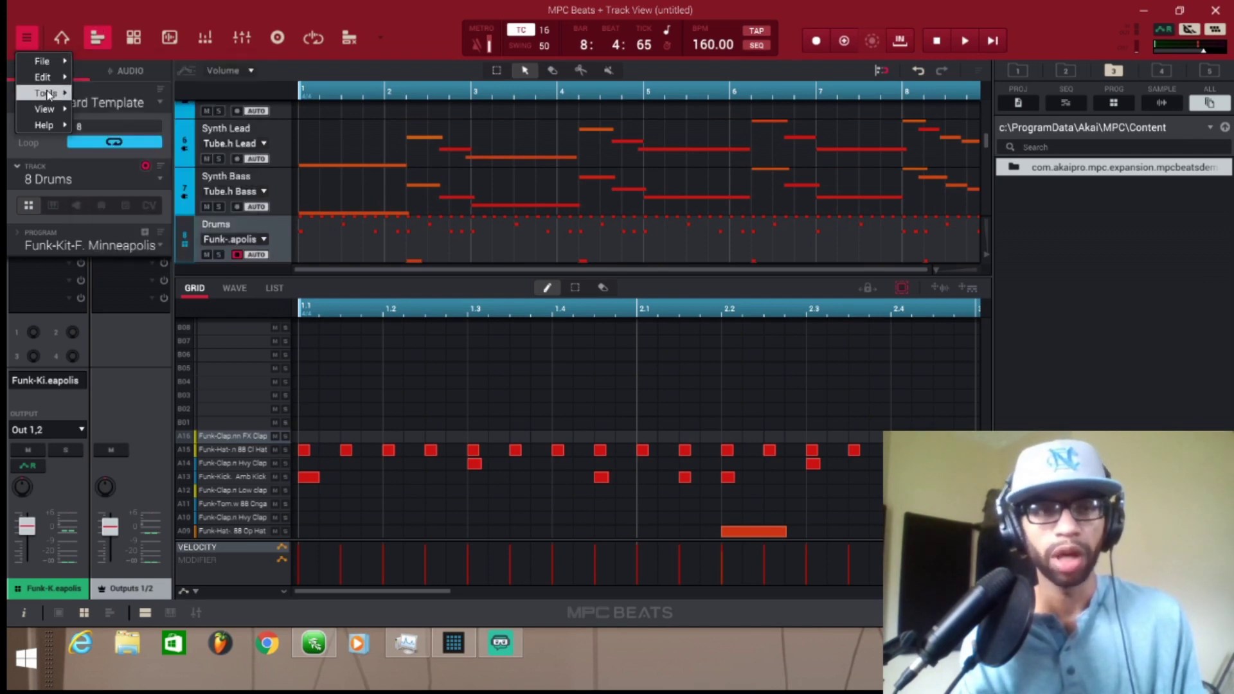
Step: Copy sequence 1, Keyboard Template, to unused sequence 2 and name the copy chorus
{"action": "mouse_move", "coordinate": [56, 81]}
{"action": "mouse_move", "coordinate": [36, 57]}
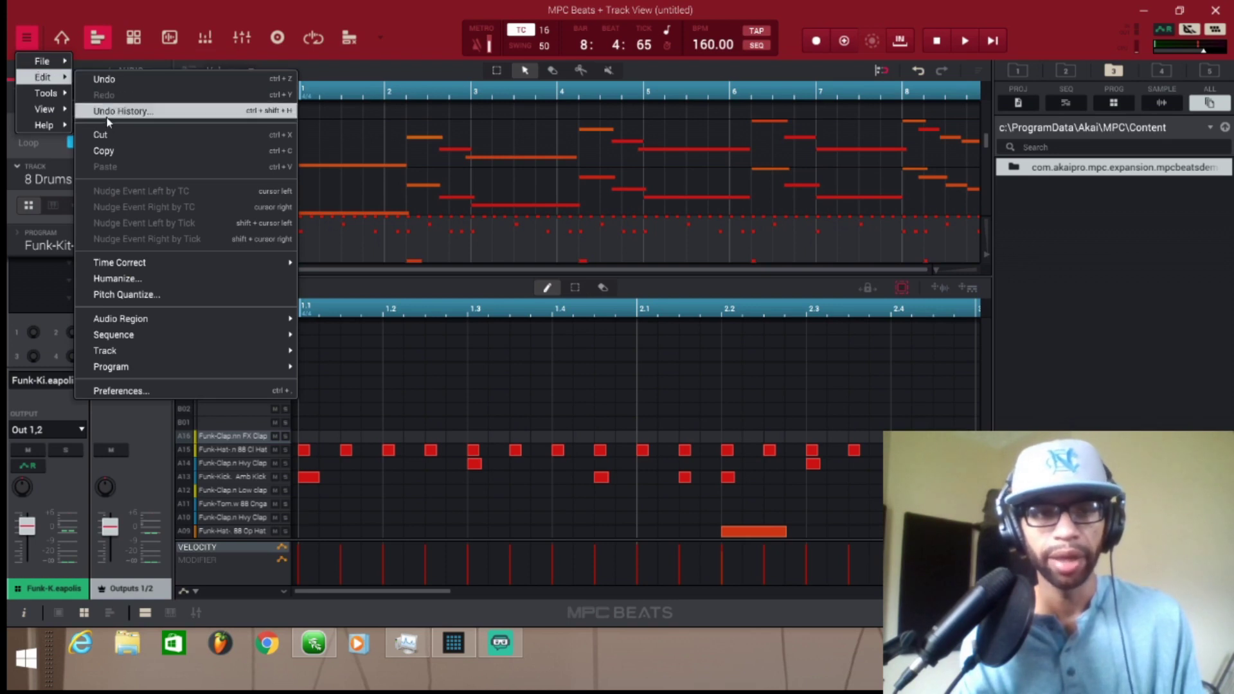
{"action": "mouse_move", "coordinate": [162, 334]}
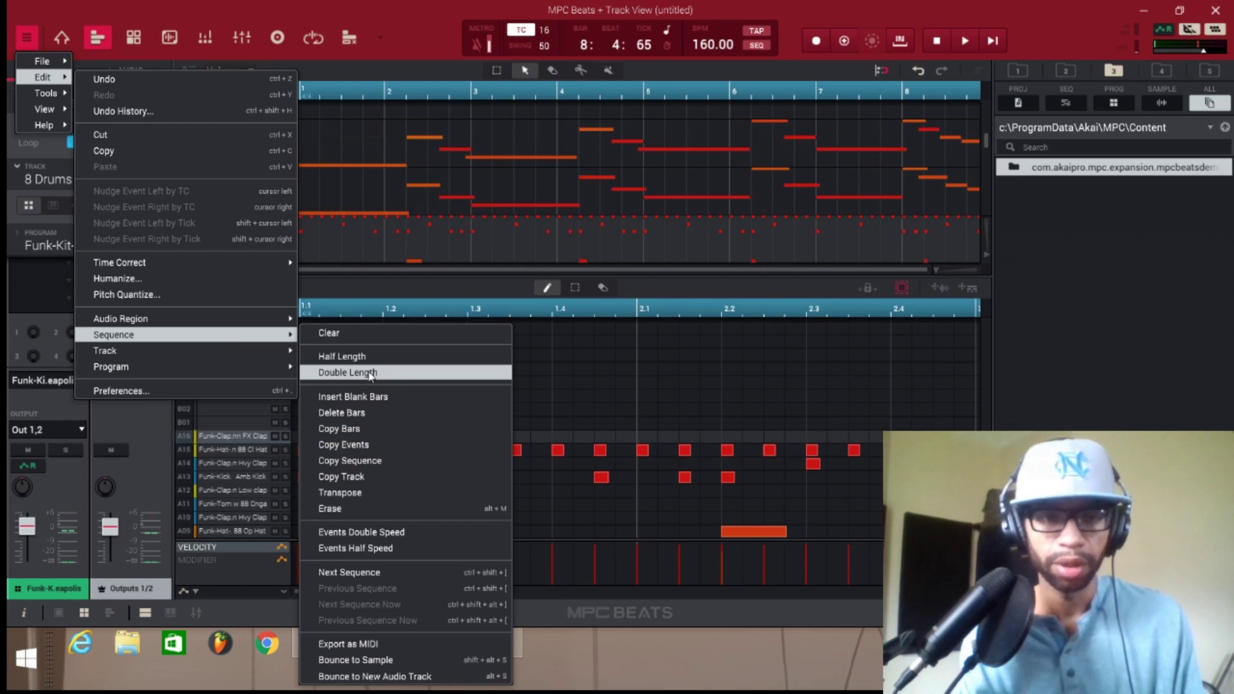
{"action": "left_click", "coordinate": [350, 461]}
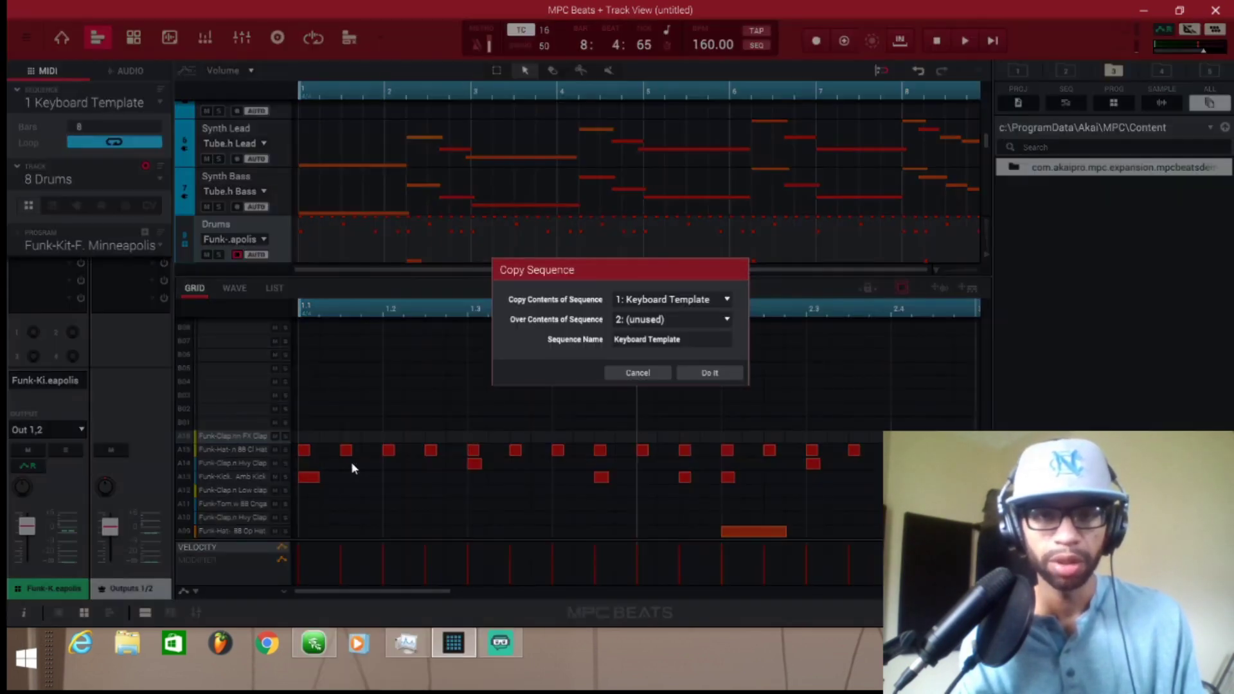
{"action": "left_click", "coordinate": [713, 343]}
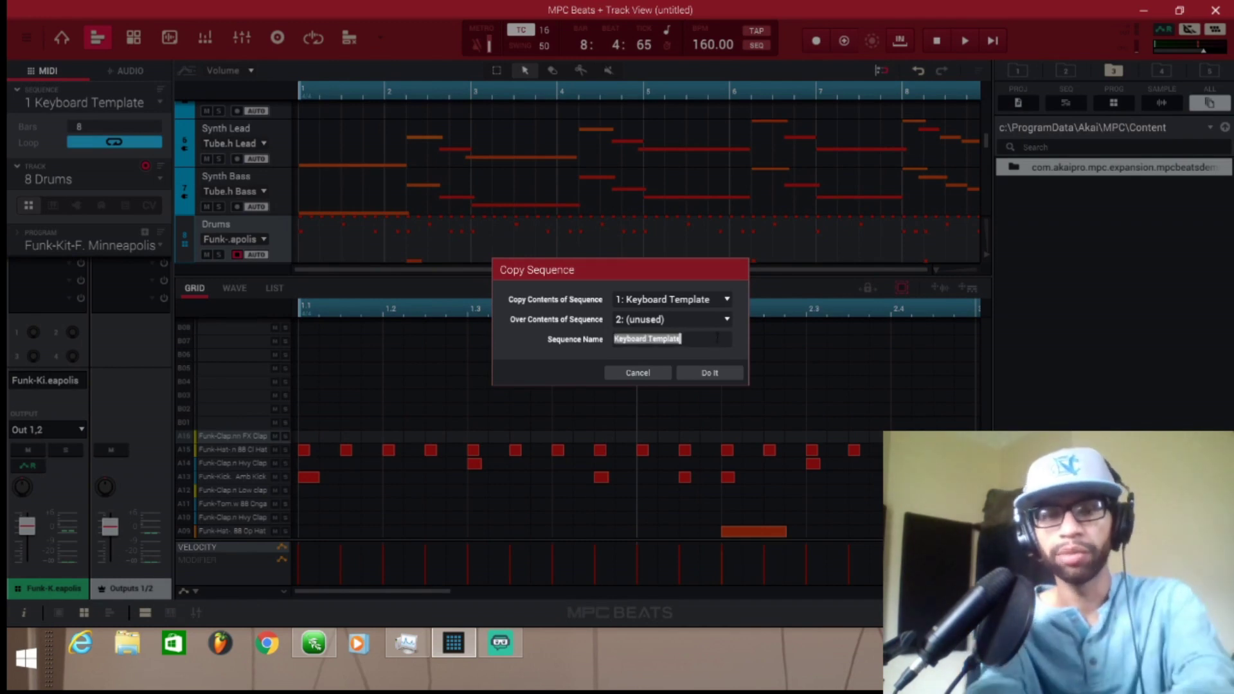
{"action": "type", "text": "ch"}
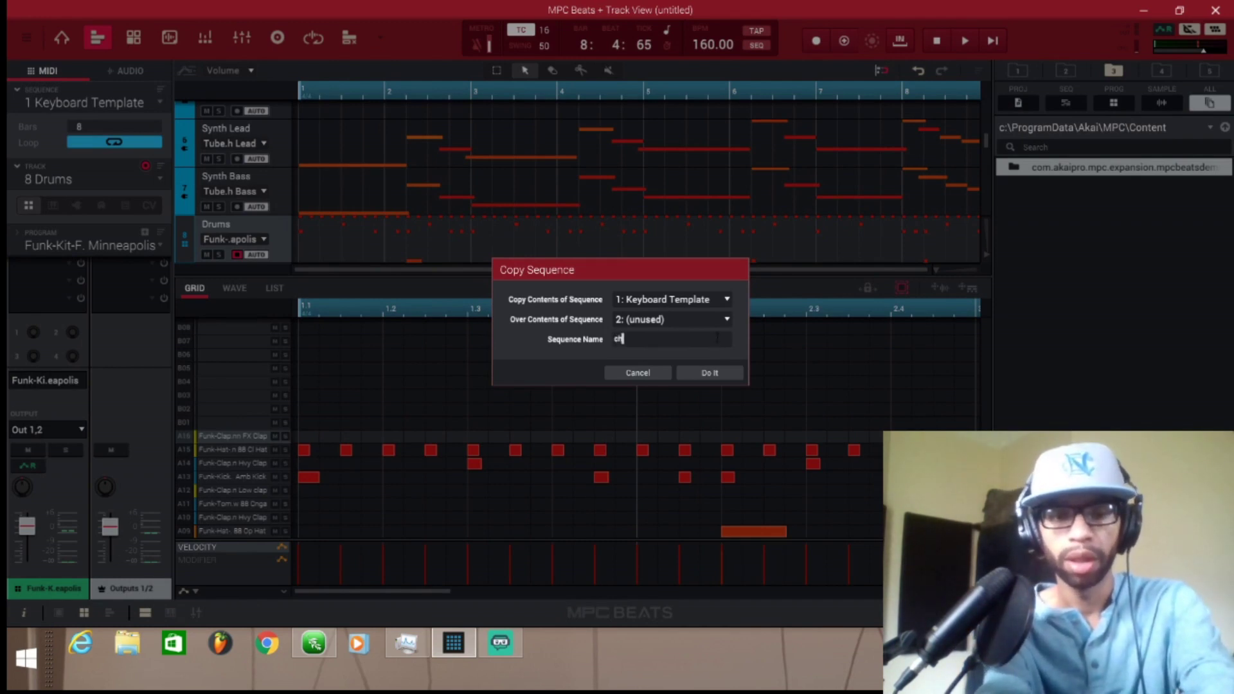
{"action": "type", "text": "orus"}
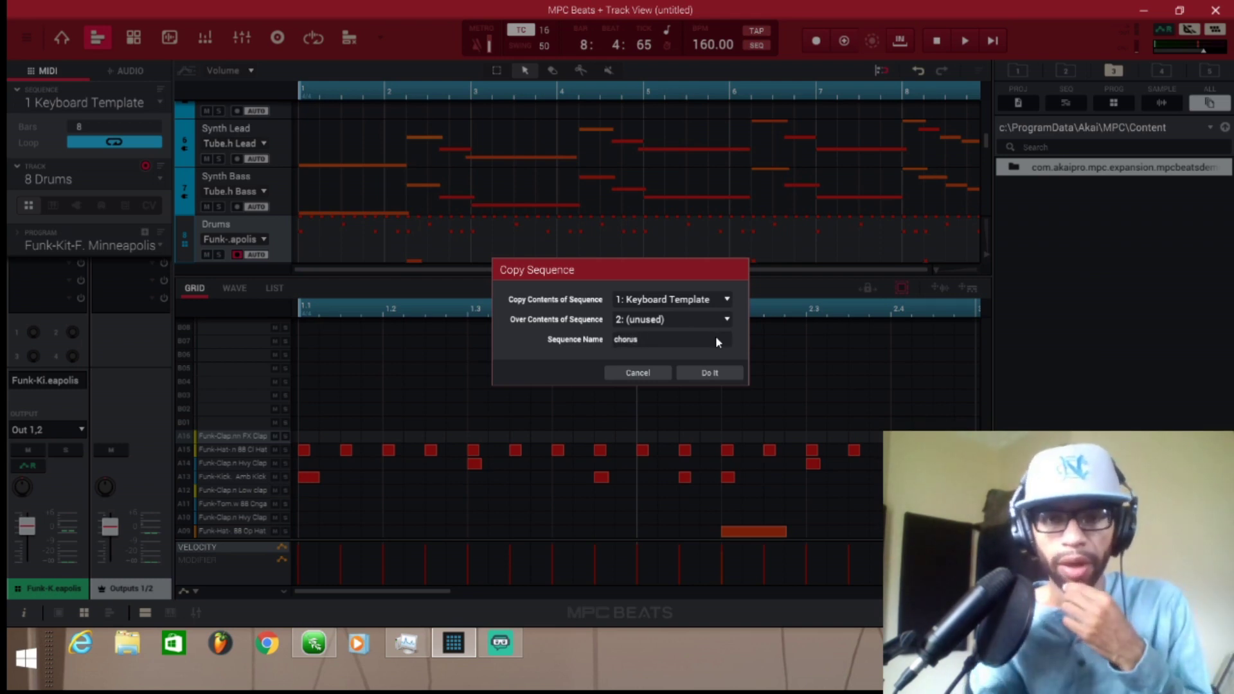
{"action": "left_click", "coordinate": [714, 375]}
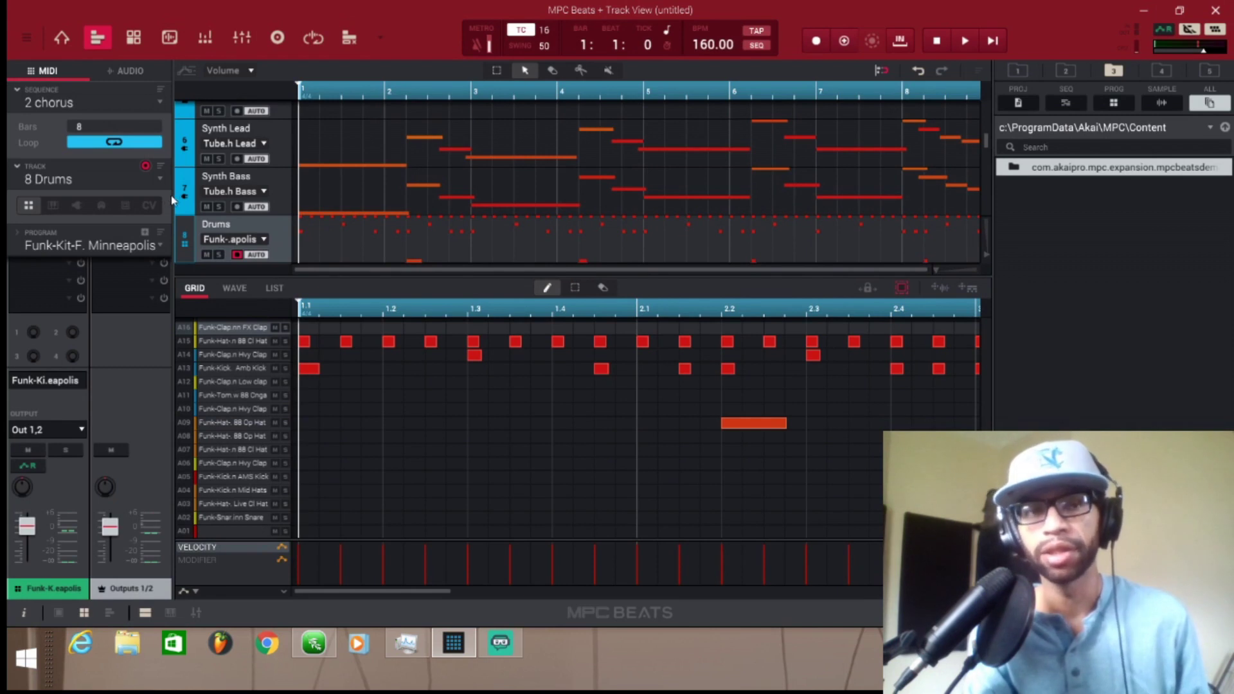
Step: Copy sequence 2, chorus, to unused sequence 3 and name the copy intro
{"action": "left_click", "coordinate": [26, 38]}
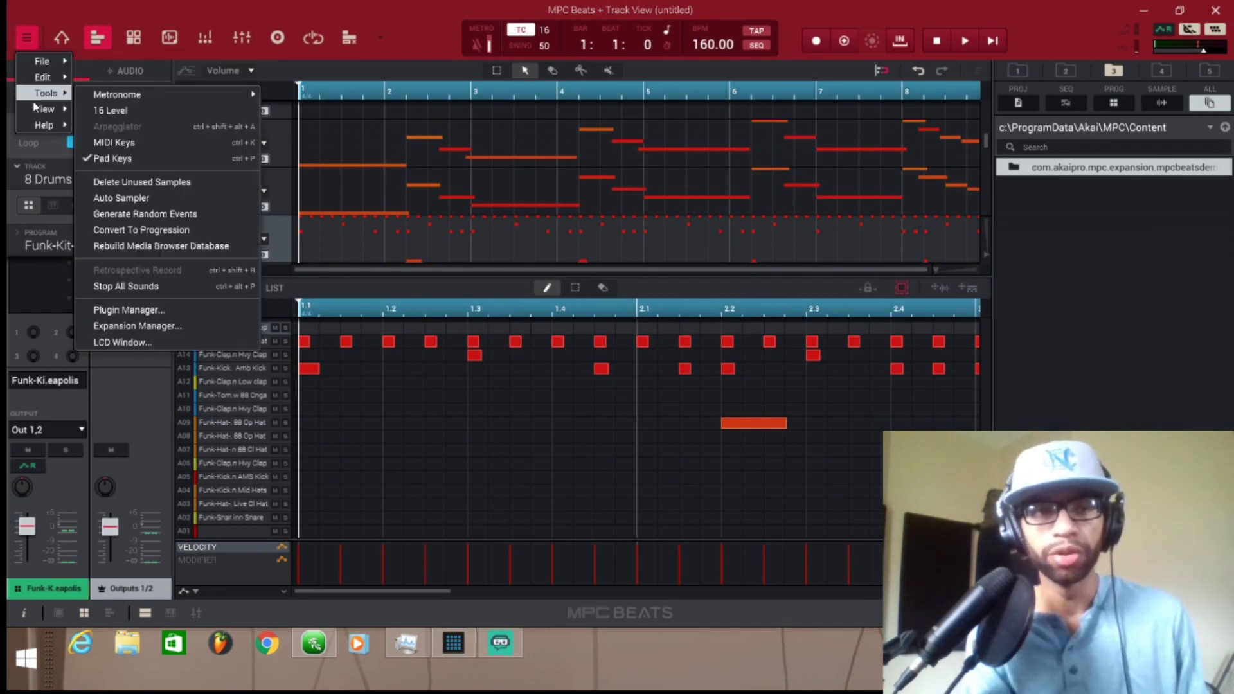
{"action": "mouse_move", "coordinate": [37, 109]}
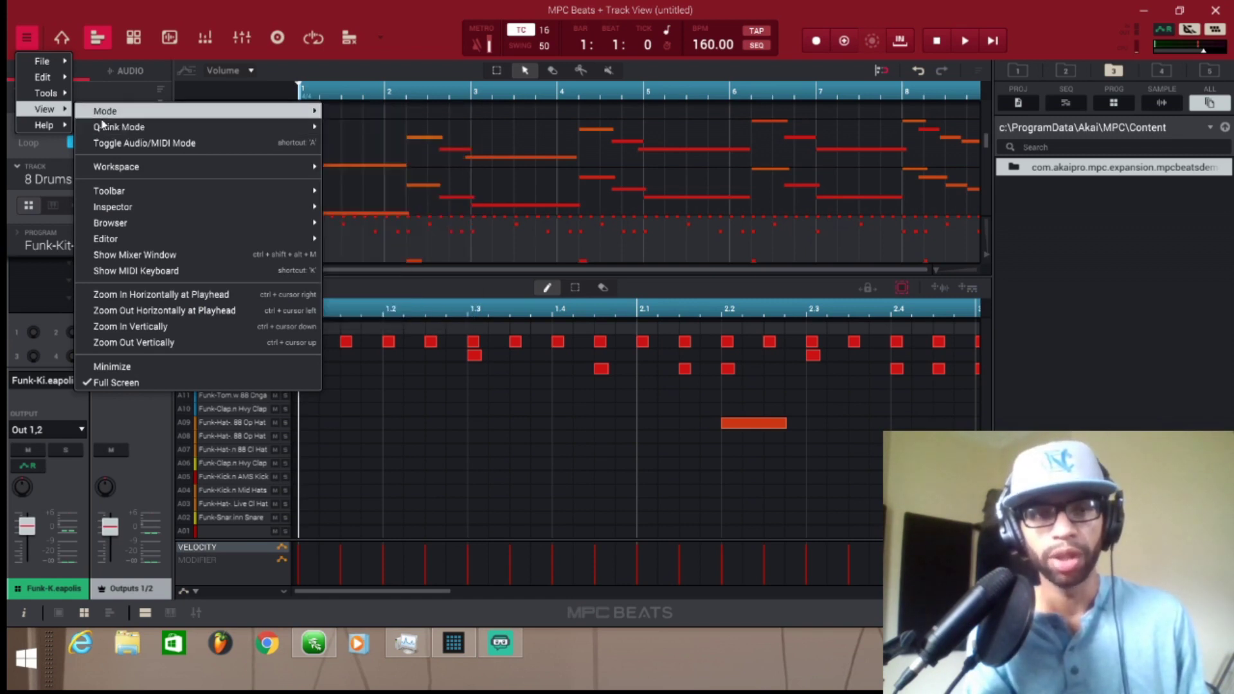
{"action": "mouse_move", "coordinate": [116, 133]}
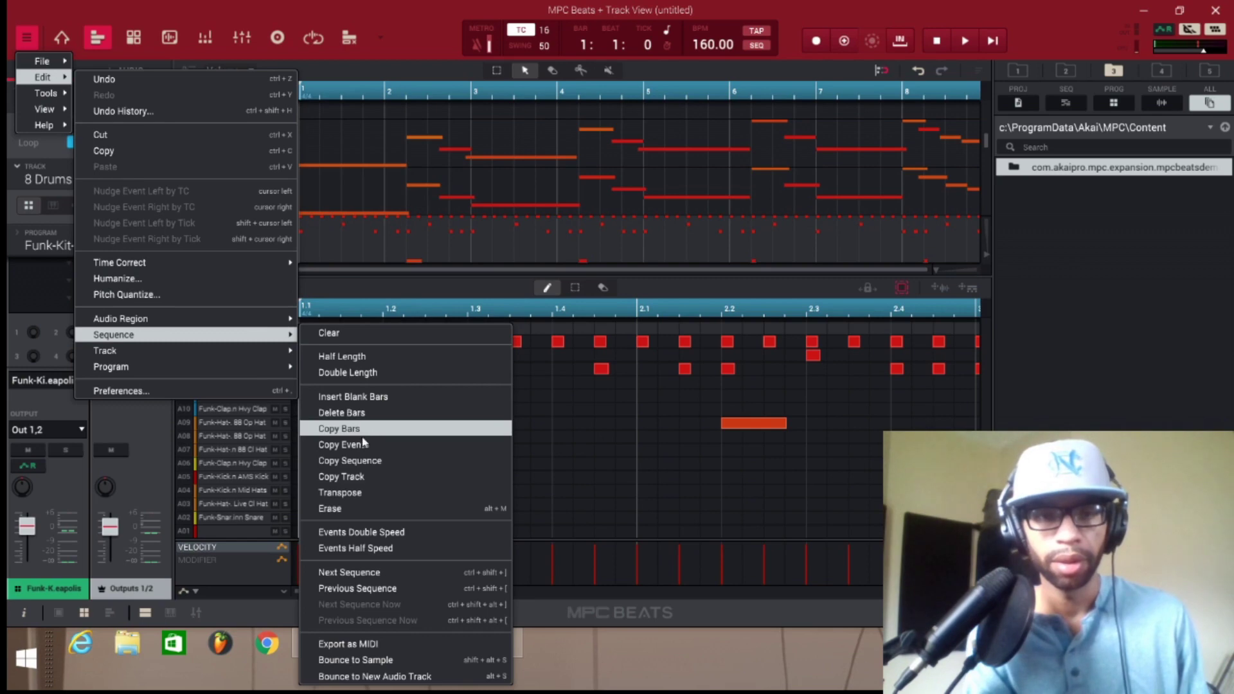
{"action": "left_click", "coordinate": [378, 461]}
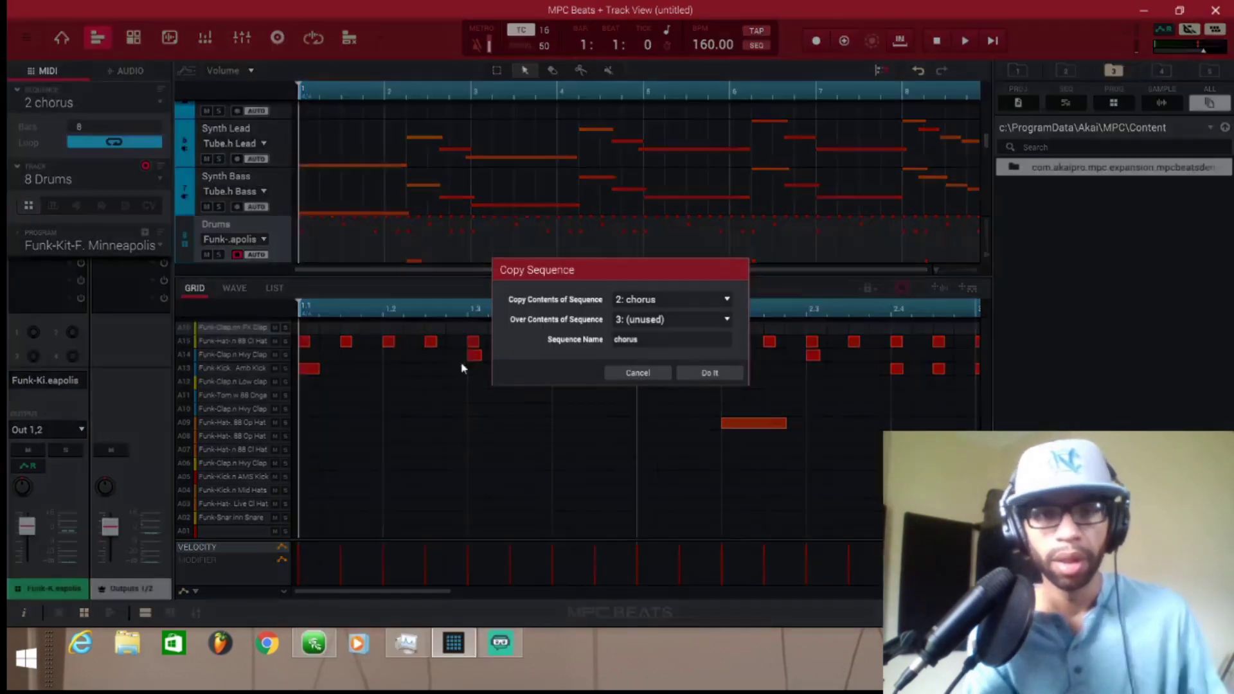
{"action": "double_click", "coordinate": [633, 338]}
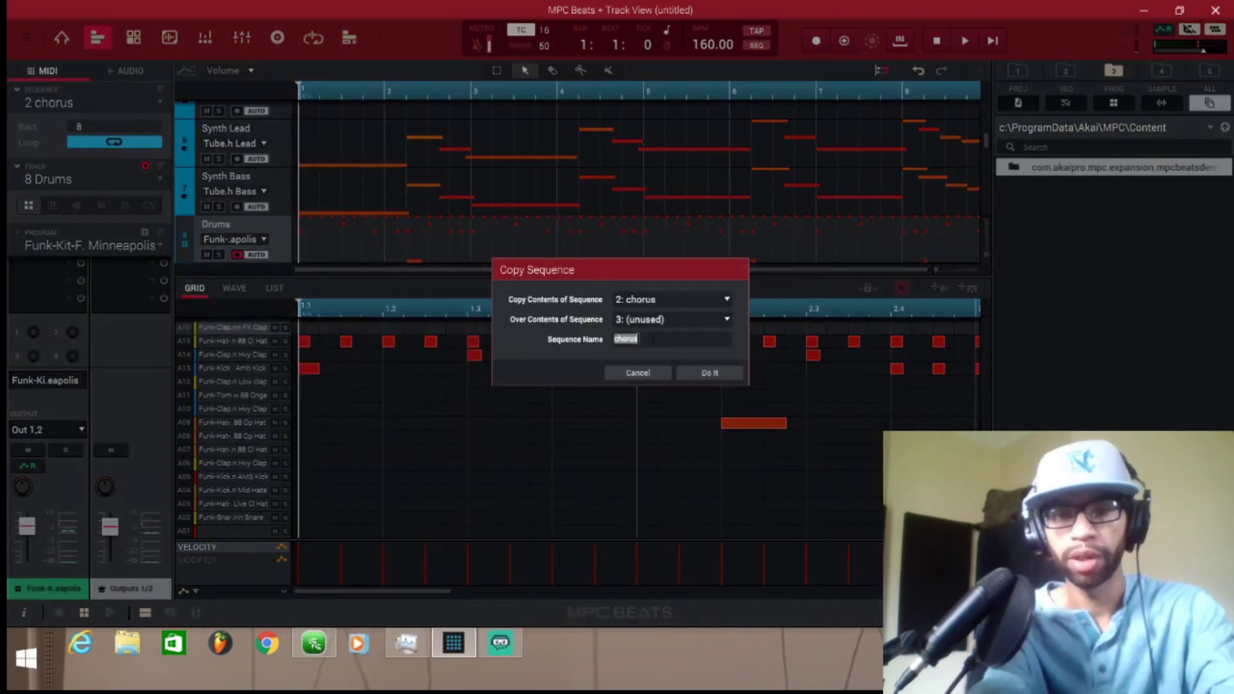
{"action": "key", "text": "BackSpace"}
{"action": "type", "text": "intro"}
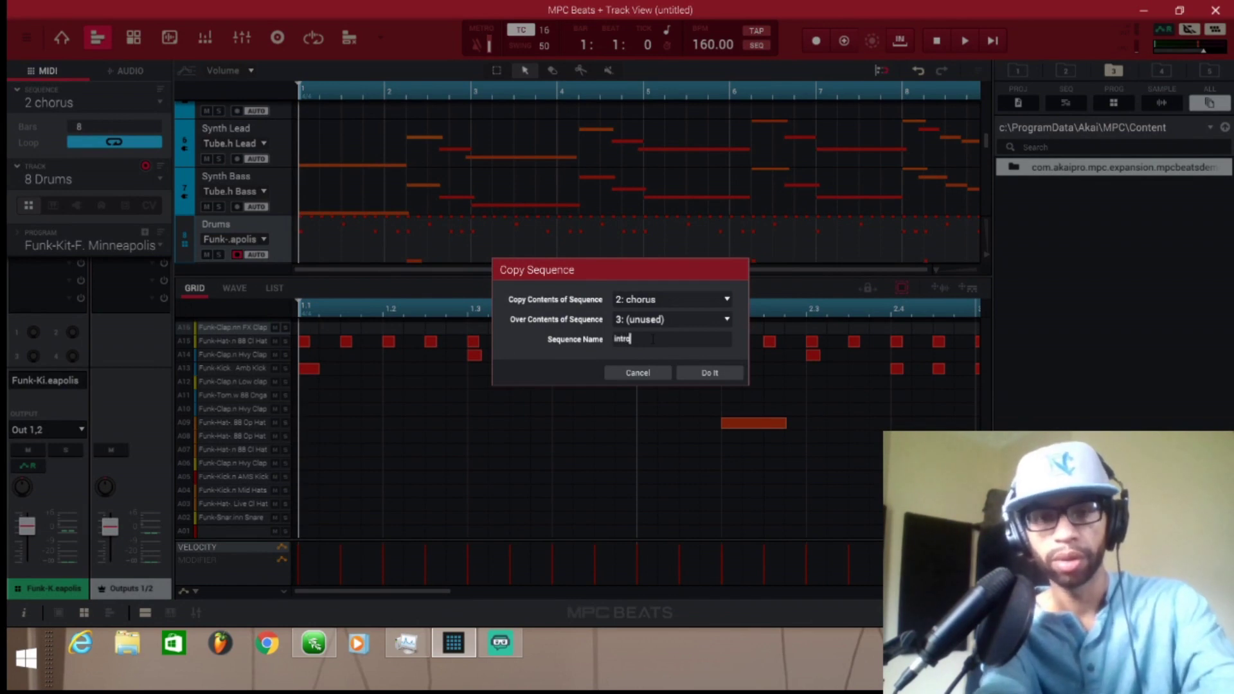
{"action": "left_click", "coordinate": [712, 374]}
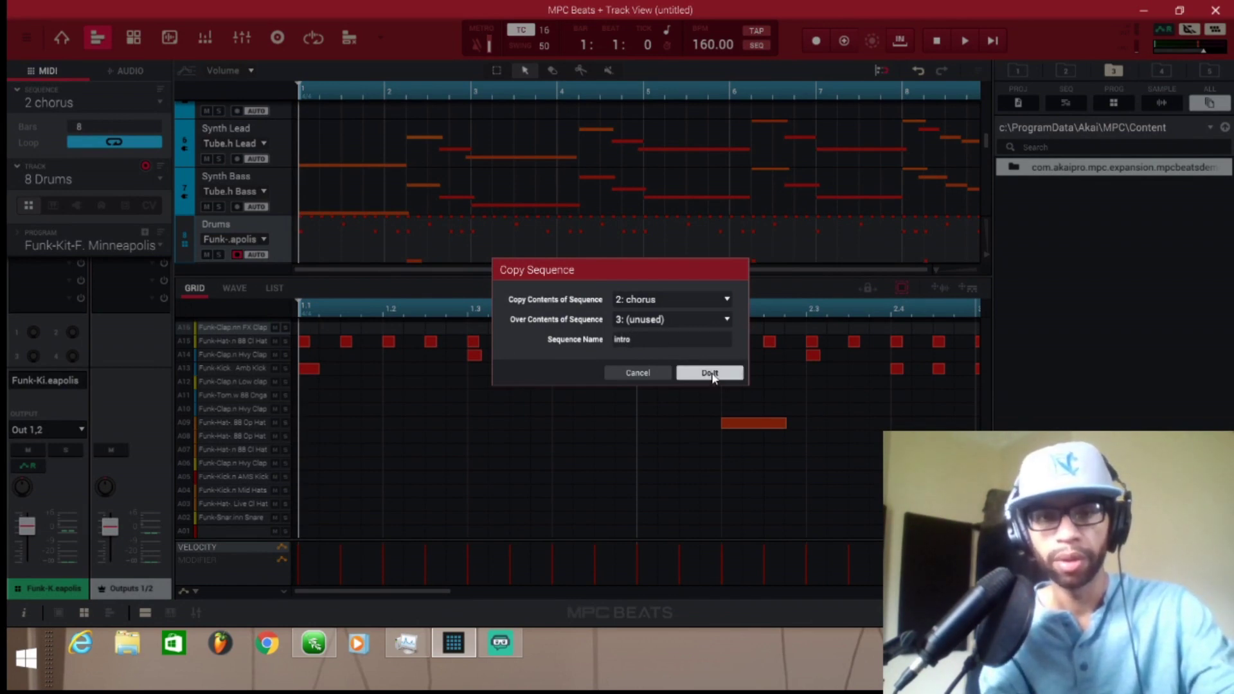
Step: Copy sequence 3, intro, to unused sequence 4 and name the copy verse
{"action": "left_click", "coordinate": [26, 38]}
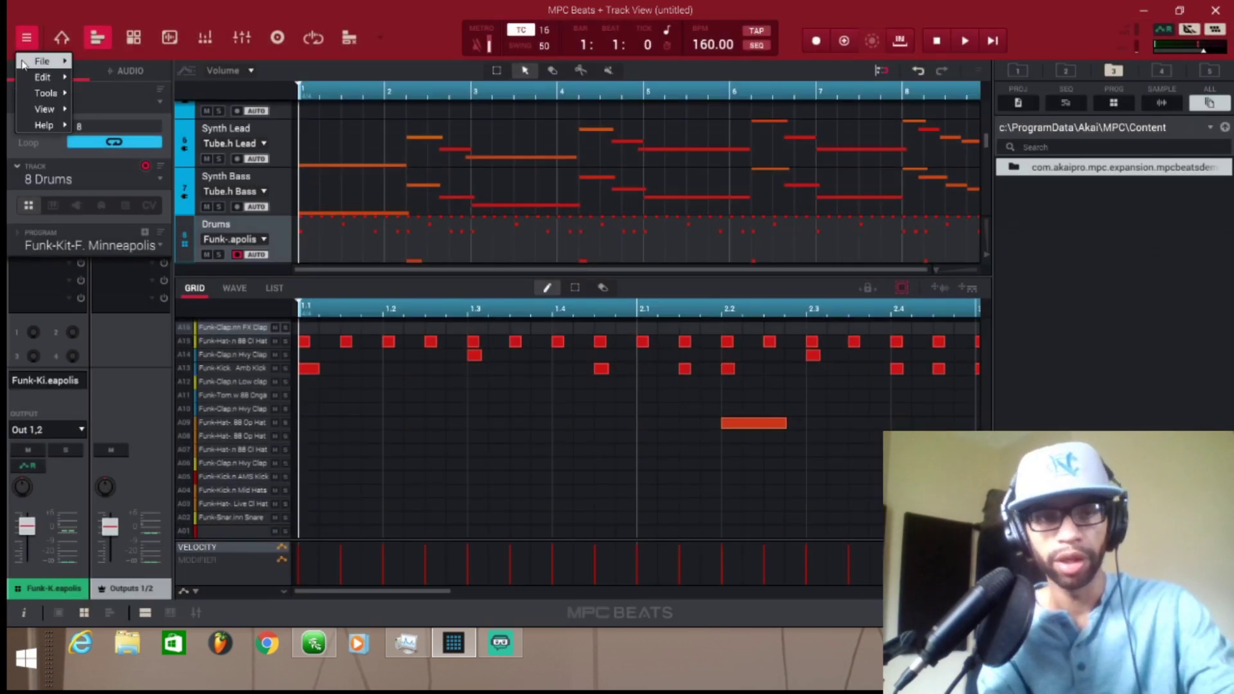
{"action": "mouse_move", "coordinate": [43, 76]}
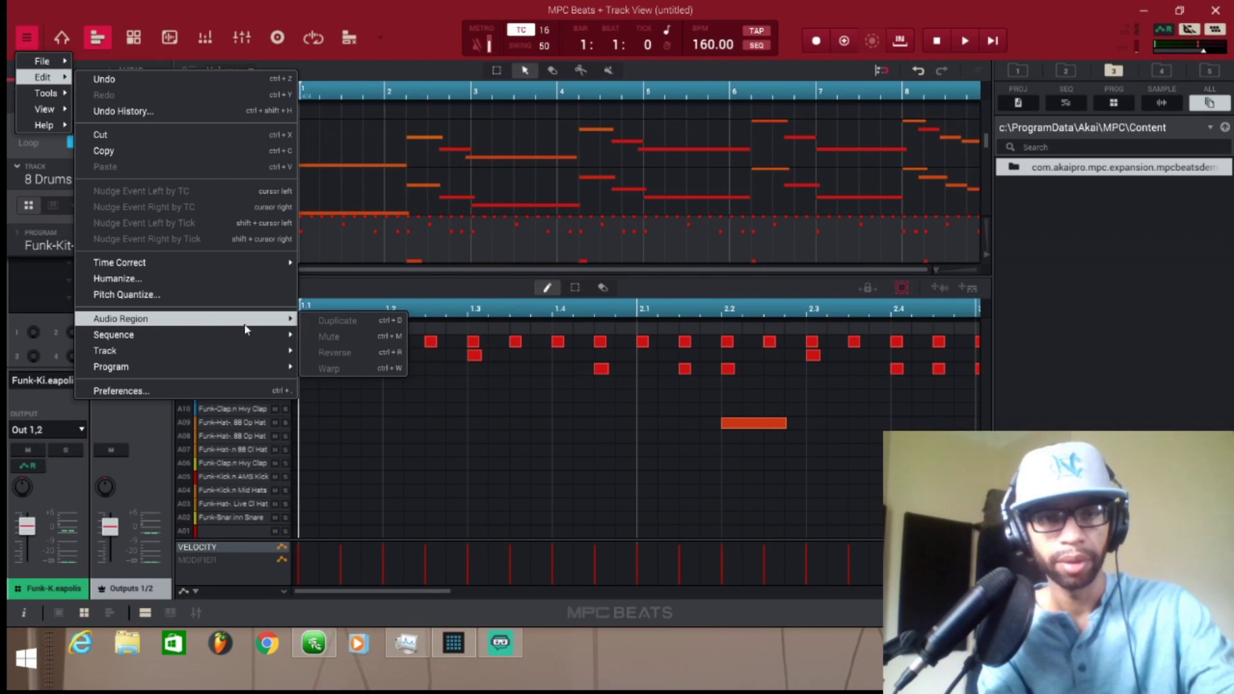
{"action": "mouse_move", "coordinate": [264, 335]}
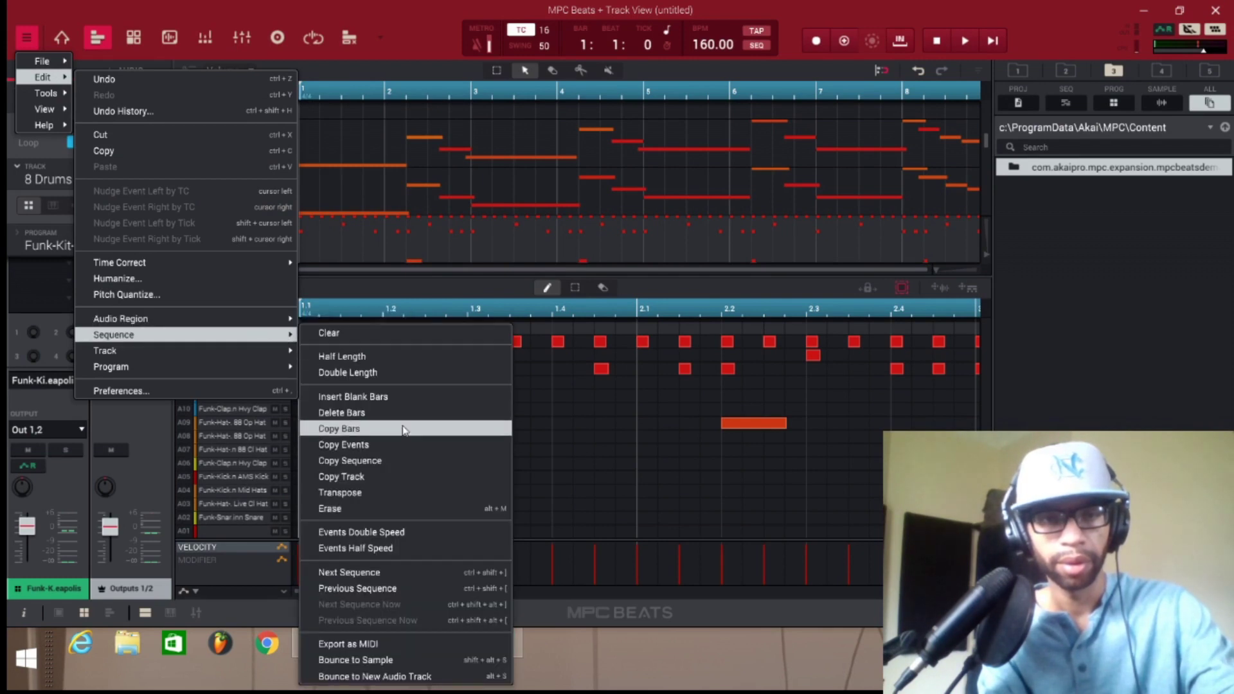
{"action": "left_click", "coordinate": [402, 460]}
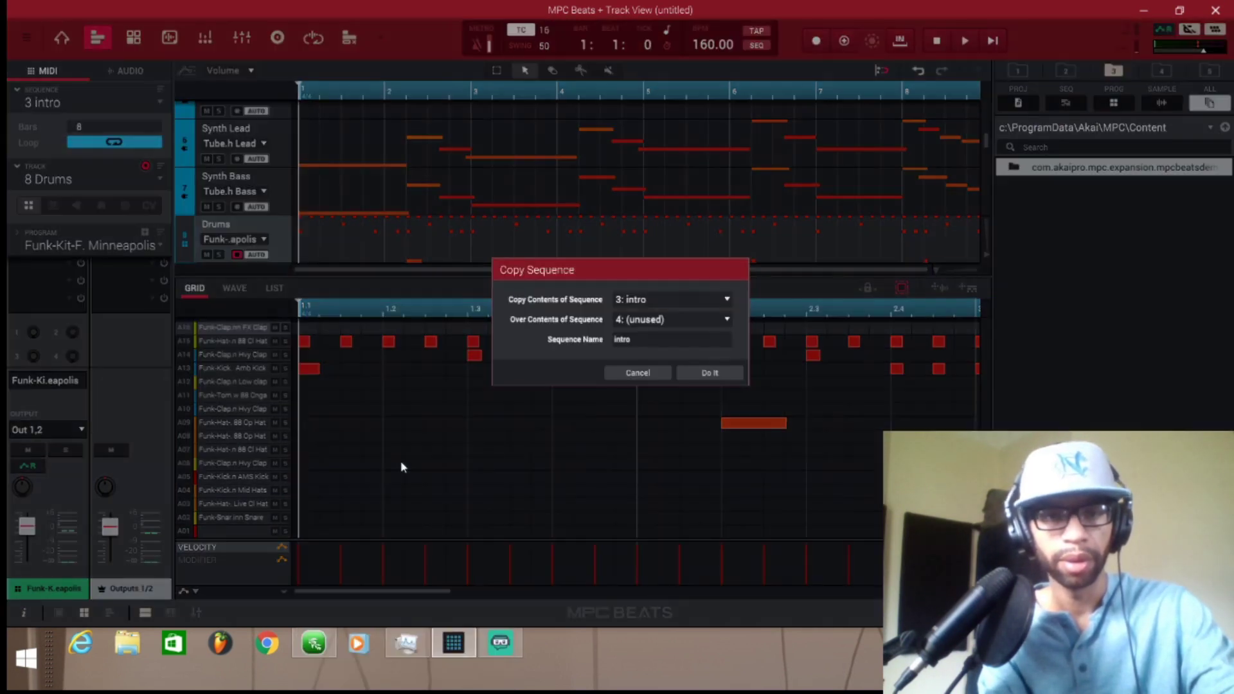
{"action": "left_click", "coordinate": [640, 342]}
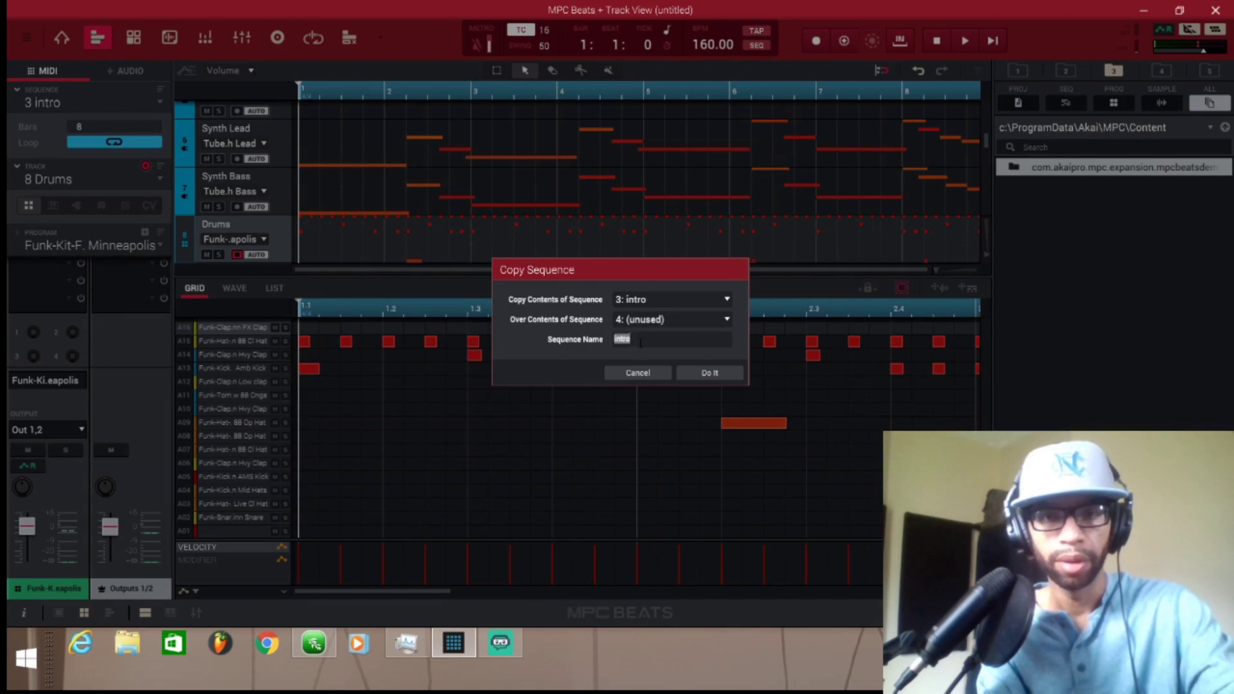
{"action": "type", "text": "verse"}
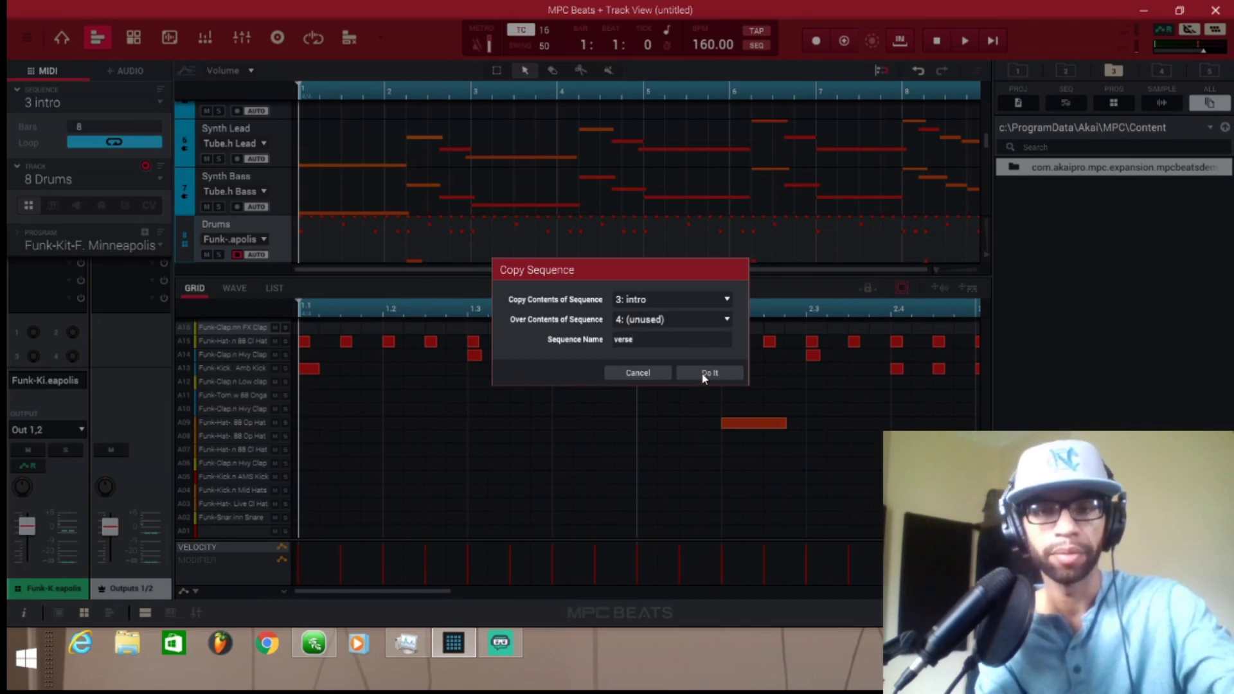
{"action": "left_click", "coordinate": [714, 375]}
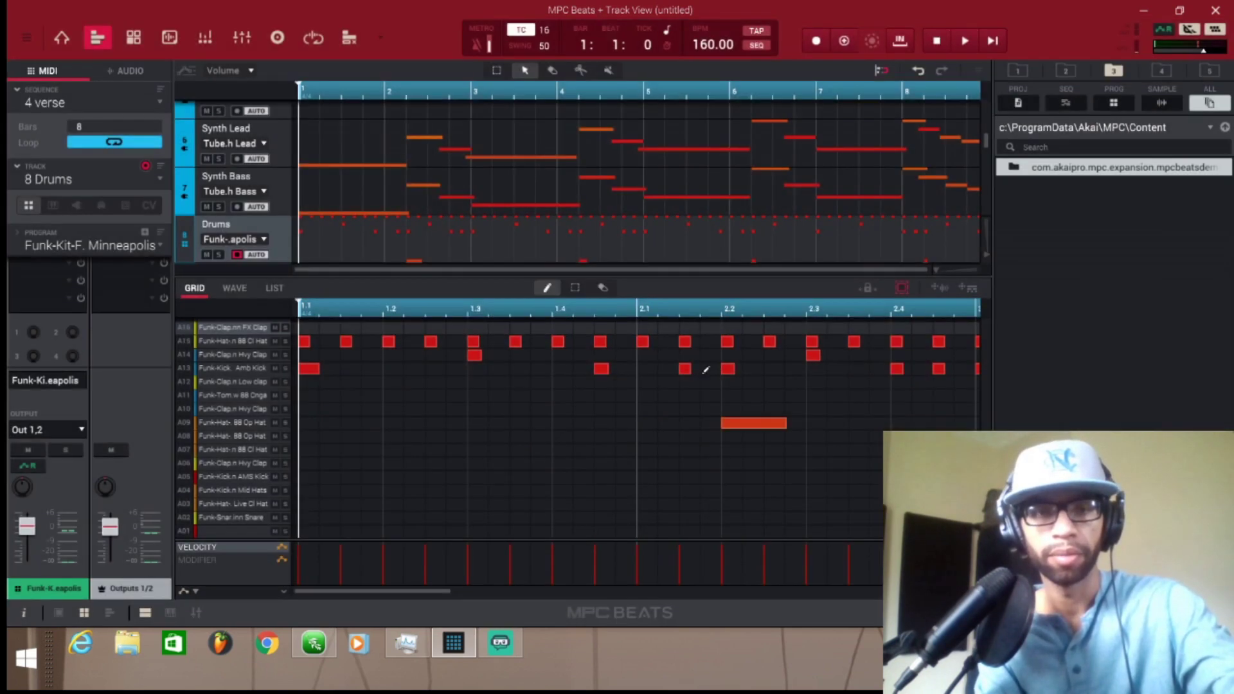
Step: Copy sequence 4, verse, to unused sequence 5 and name the copy verse 2
{"action": "left_click", "coordinate": [24, 37]}
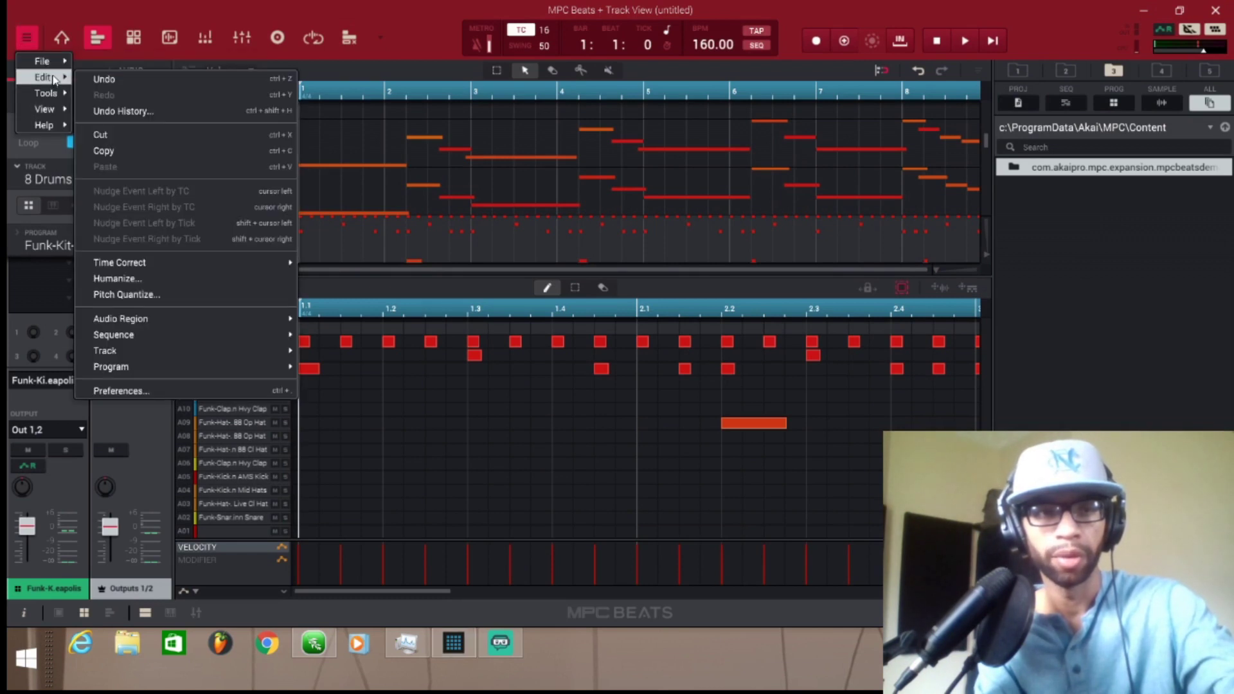
{"action": "mouse_move", "coordinate": [204, 340]}
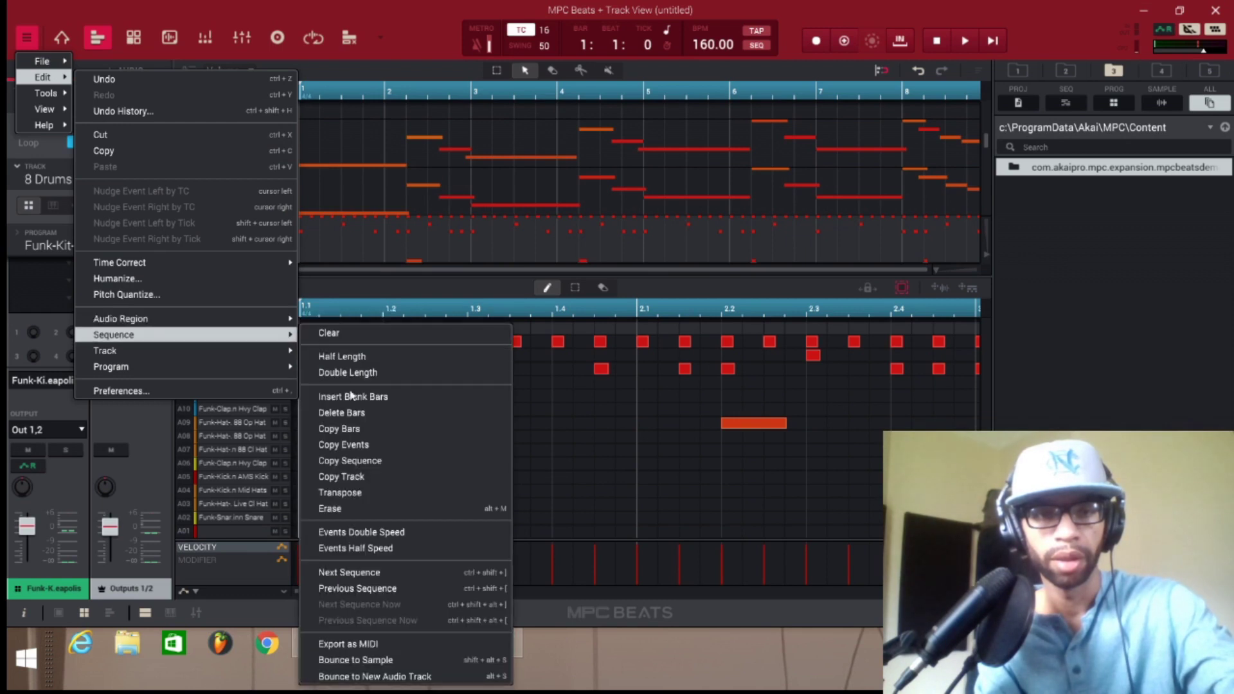
{"action": "left_click", "coordinate": [400, 461]}
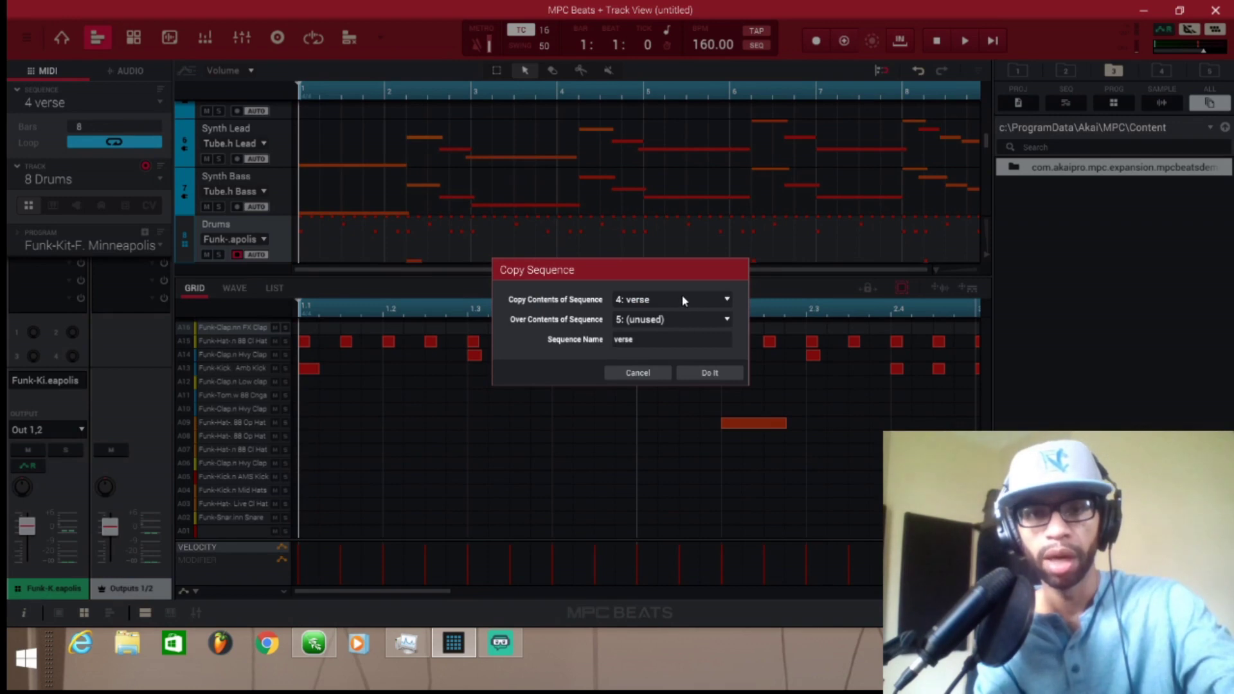
{"action": "left_click", "coordinate": [661, 336]}
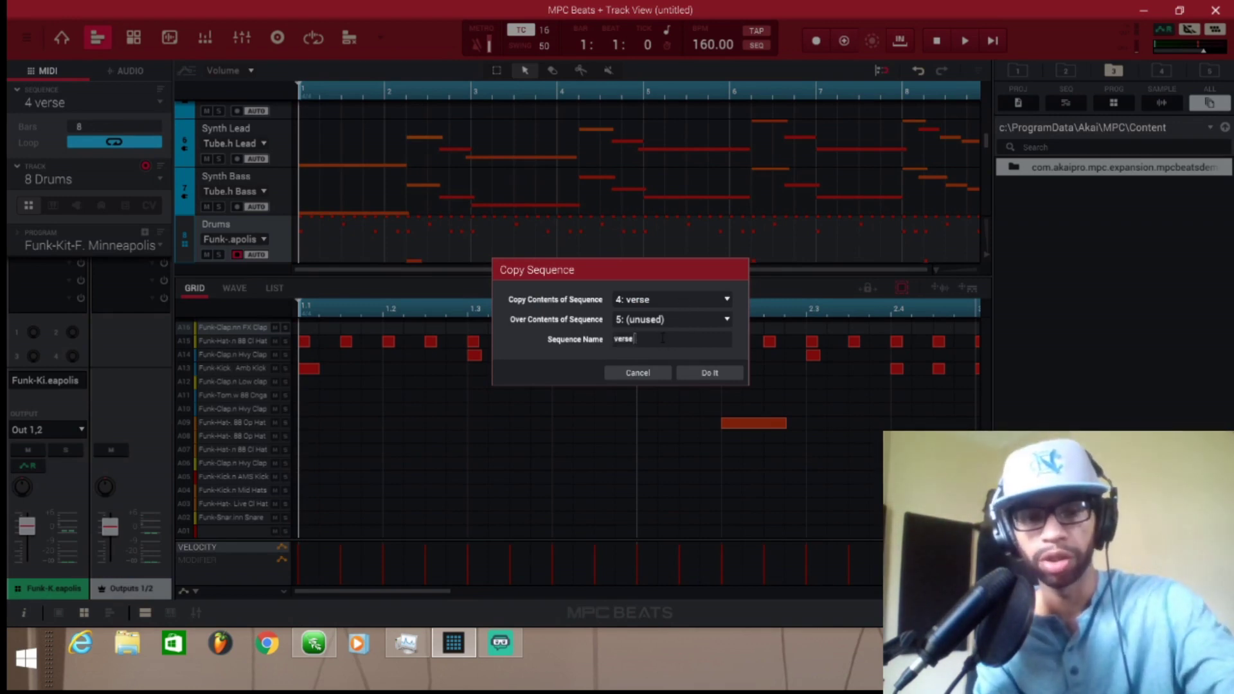
{"action": "type", "text": "2"}
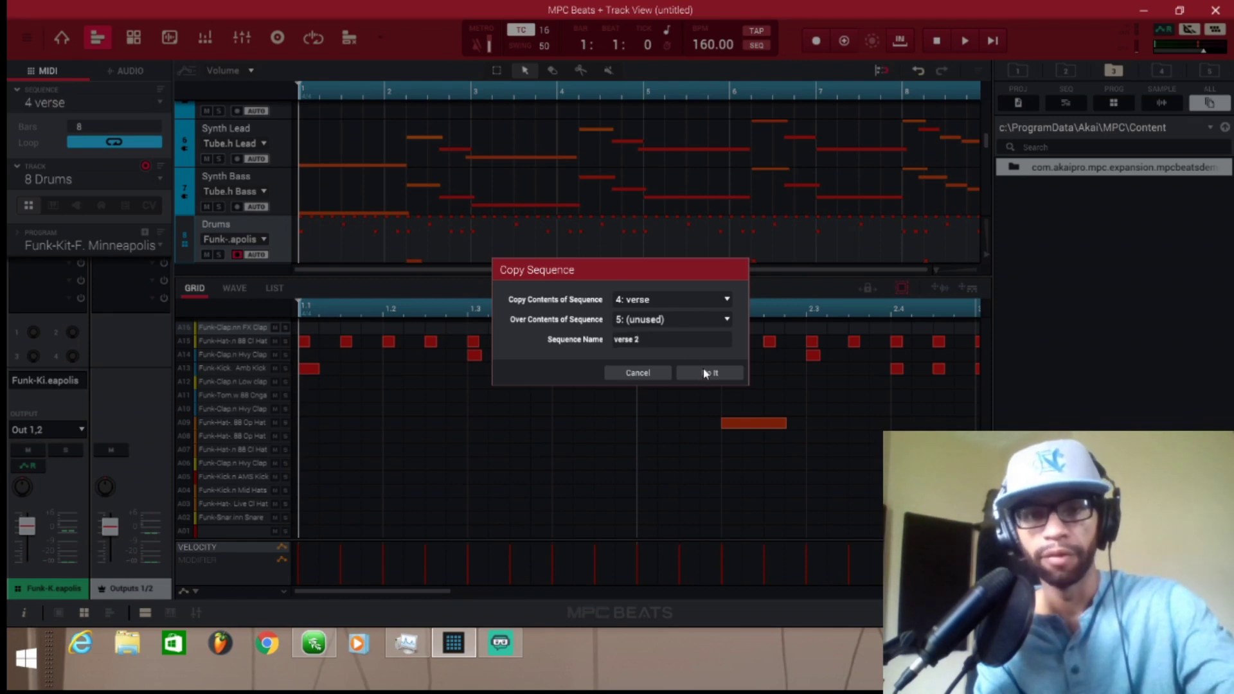
{"action": "left_click", "coordinate": [703, 374]}
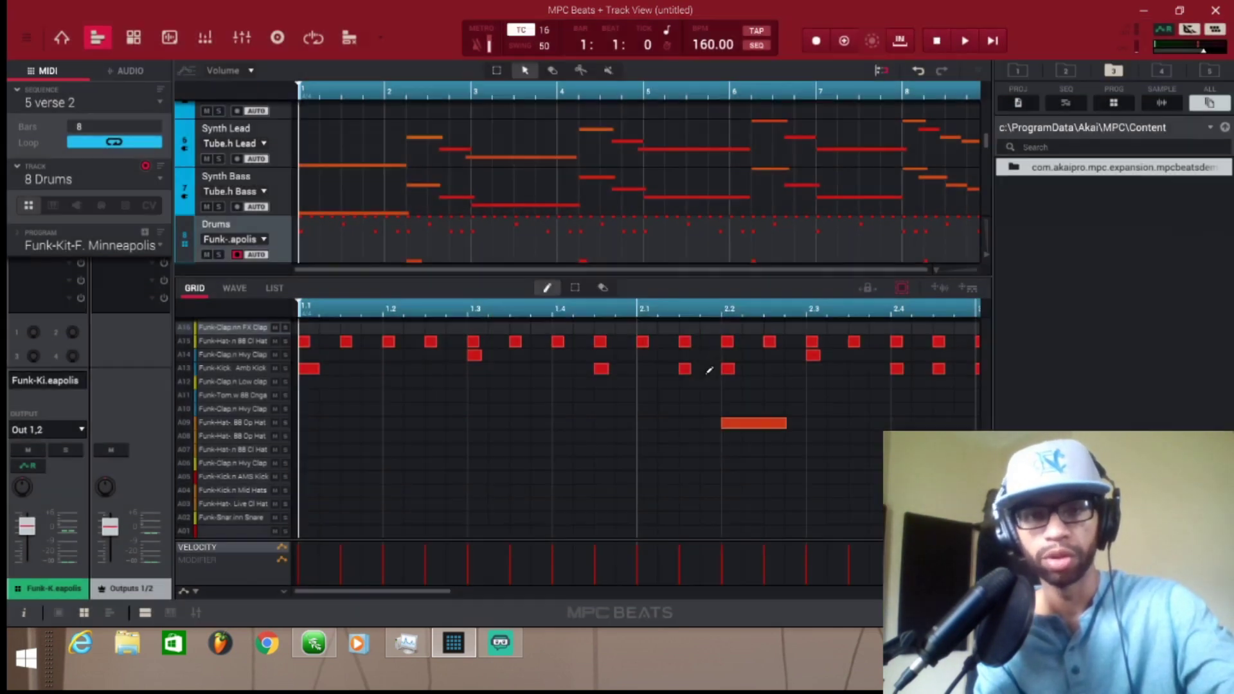
Step: Copy sequence 5, verse 2, to unused sequence 6 and name the copy bridge
{"action": "left_click", "coordinate": [26, 37]}
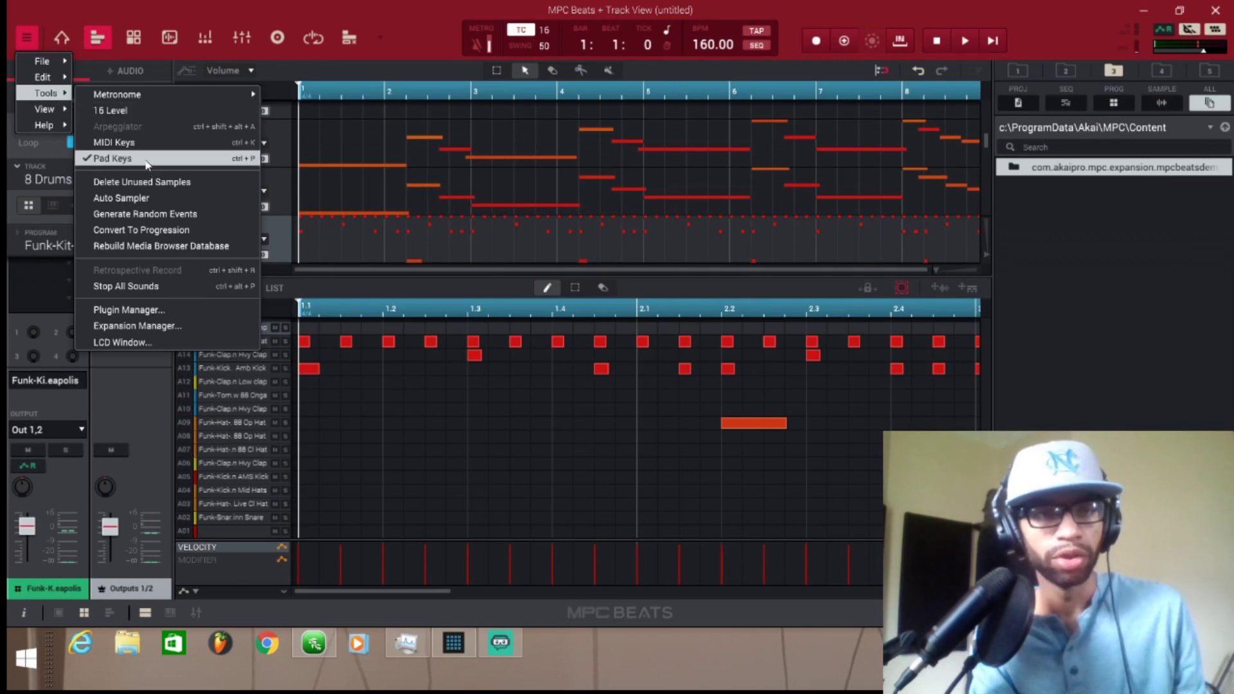
{"action": "mouse_move", "coordinate": [92, 96]}
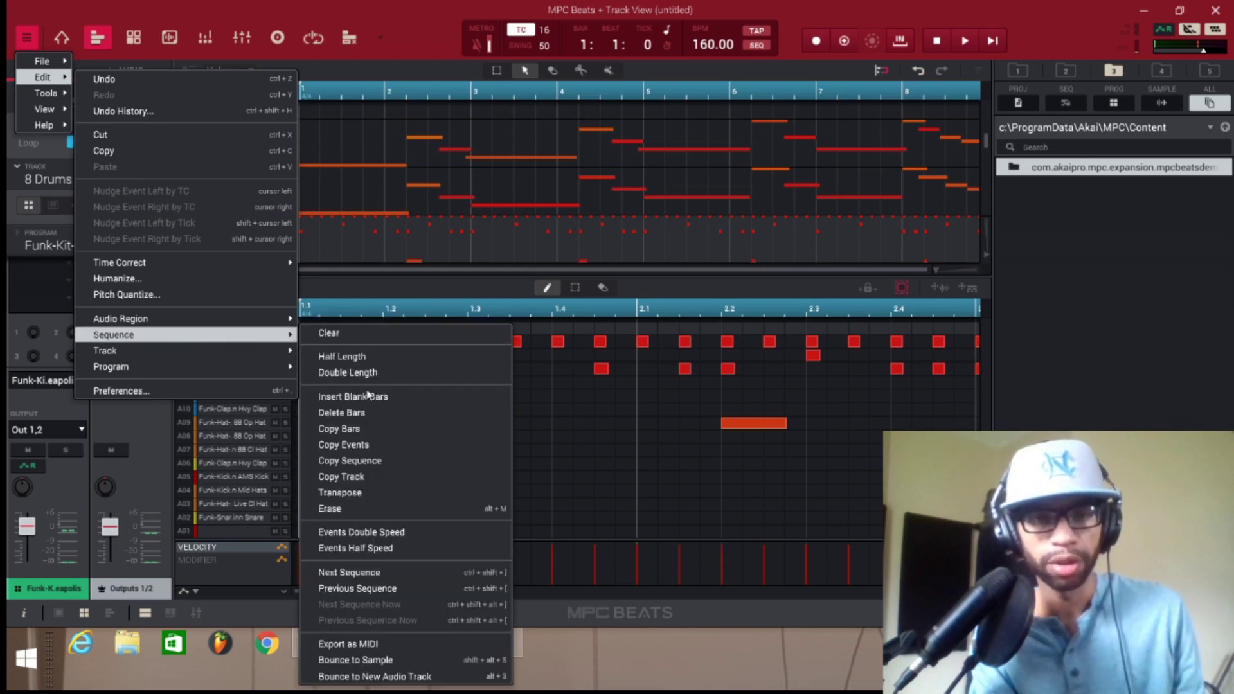
{"action": "left_click", "coordinate": [349, 461]}
{"action": "type", "text": "b"}
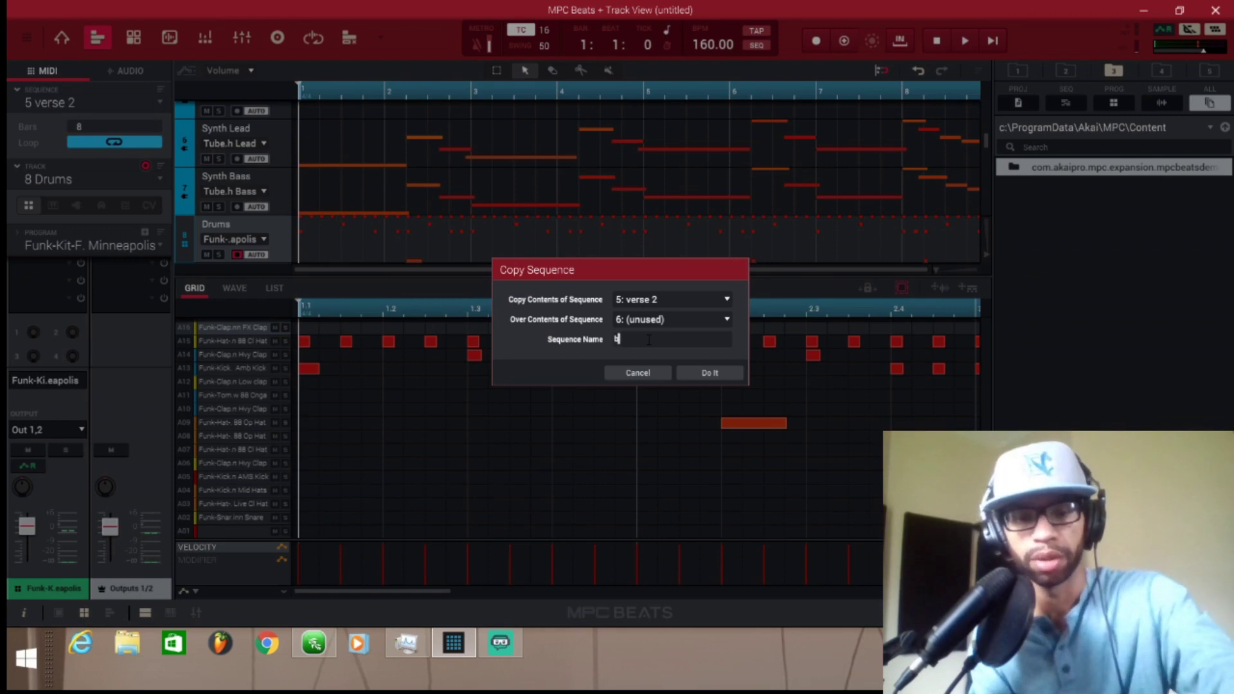
{"action": "type", "text": "ridge"}
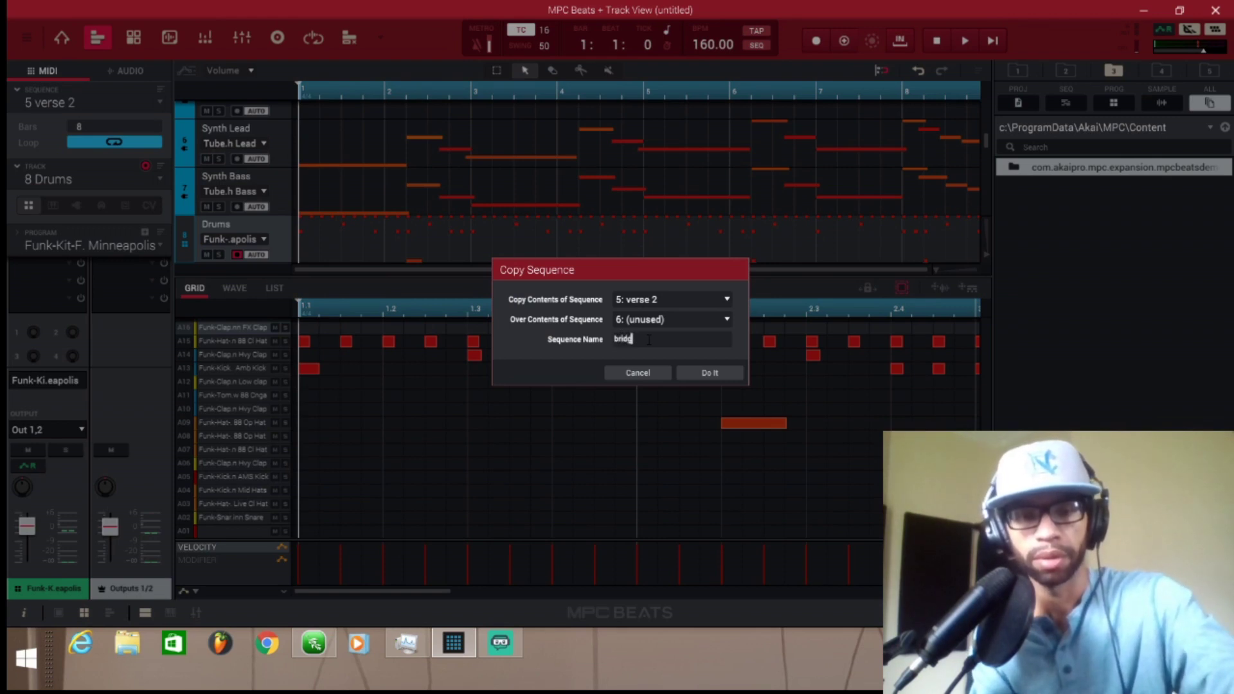
{"action": "left_click", "coordinate": [710, 373]}
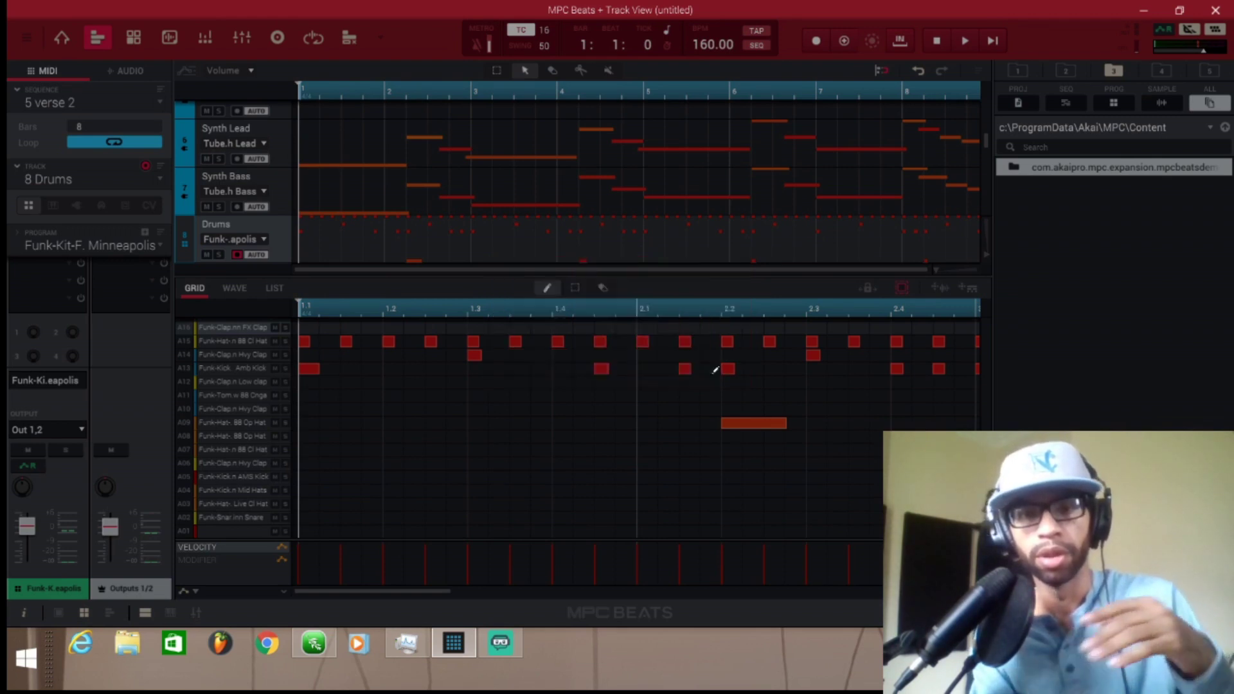
Step: Switch to sequence 3, intro, and select its Piano track
{"action": "left_click", "coordinate": [225, 128]}
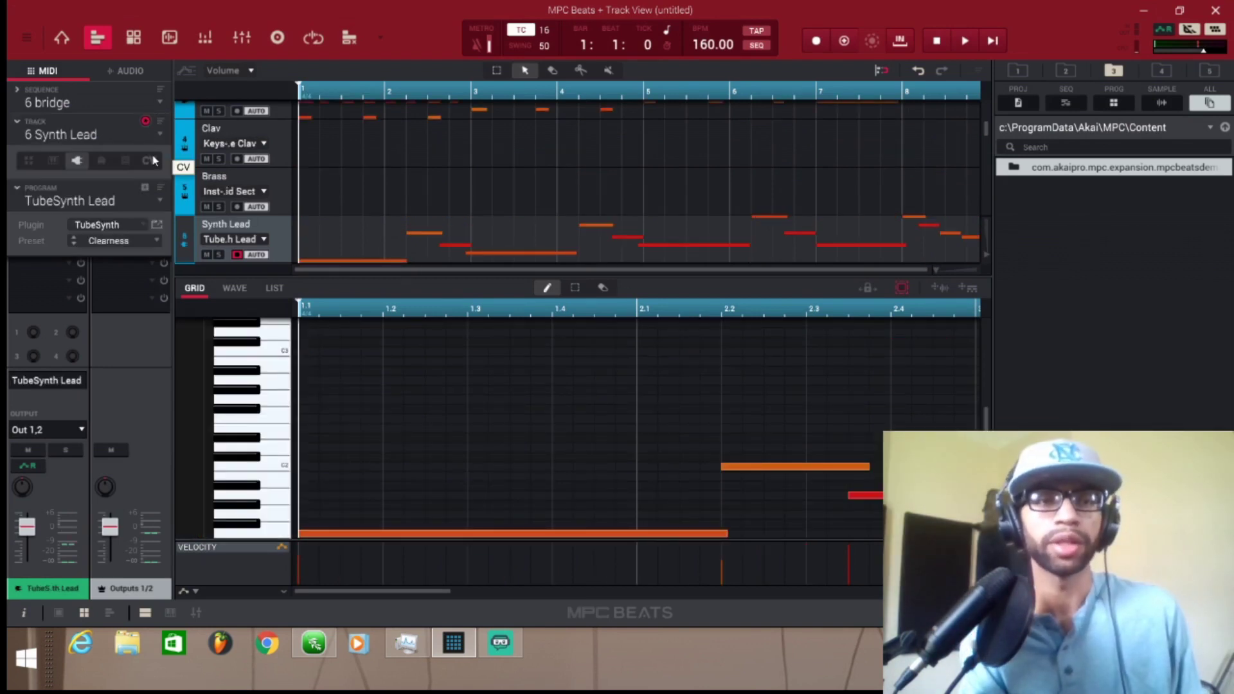
{"action": "left_click", "coordinate": [161, 102]}
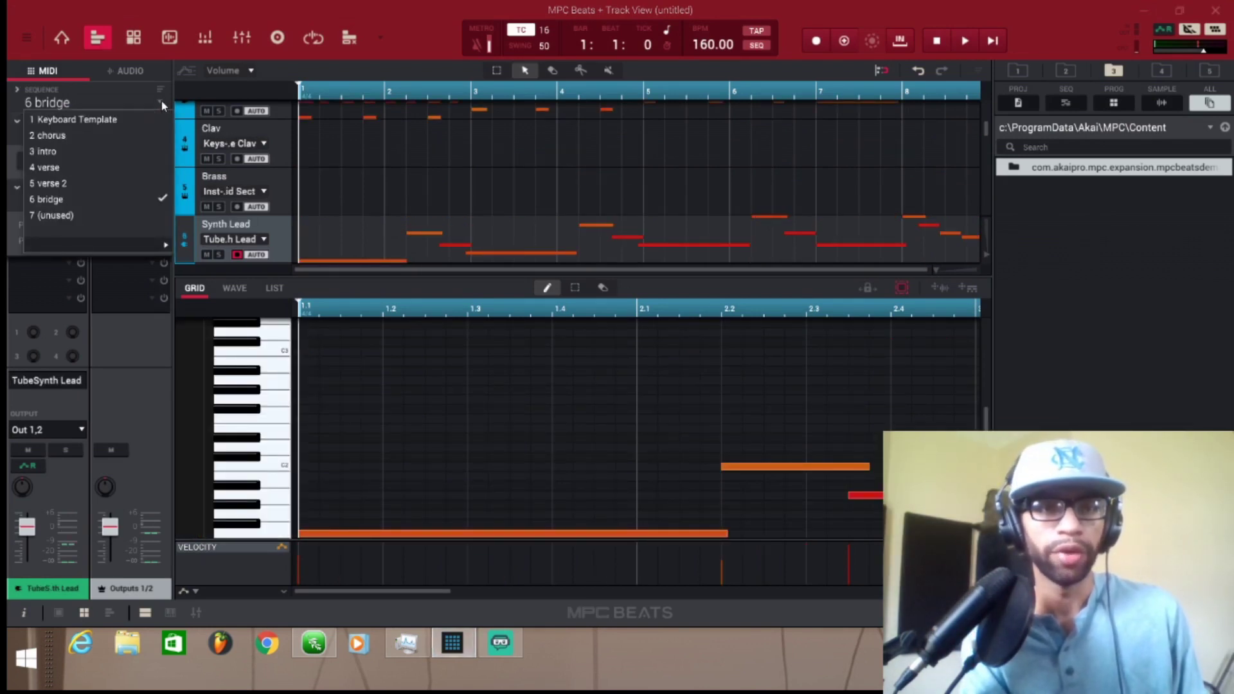
{"action": "left_click", "coordinate": [95, 37]}
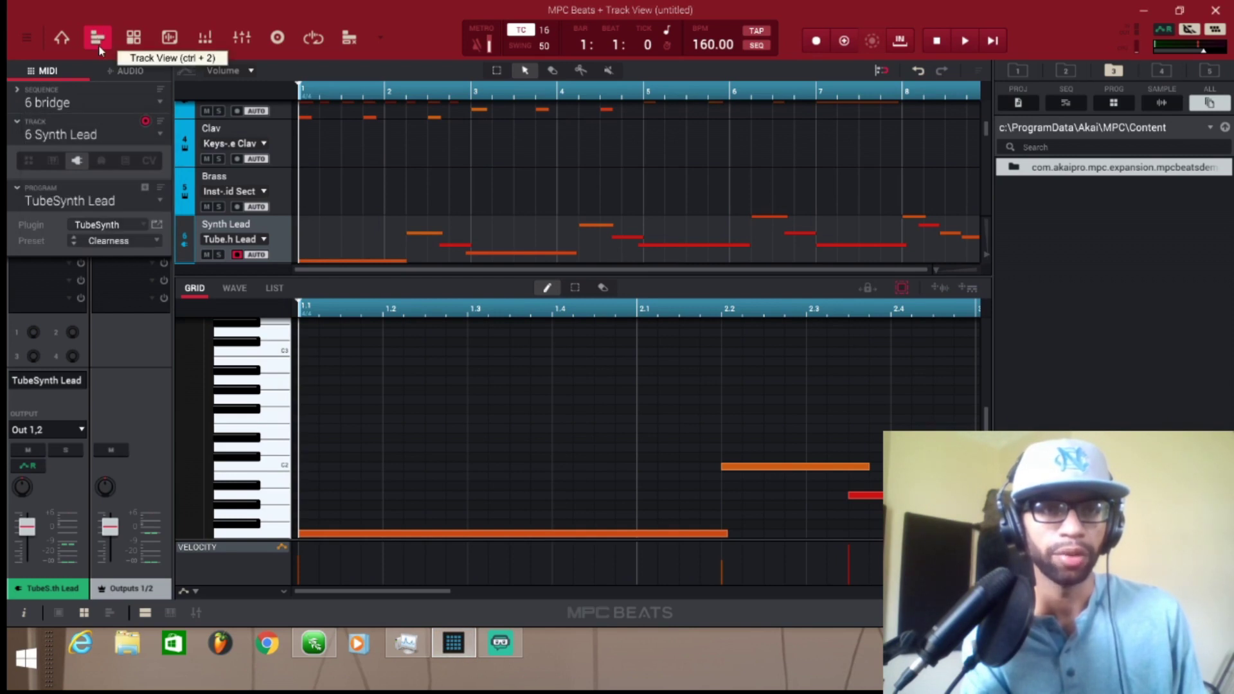
{"action": "left_click", "coordinate": [161, 102]}
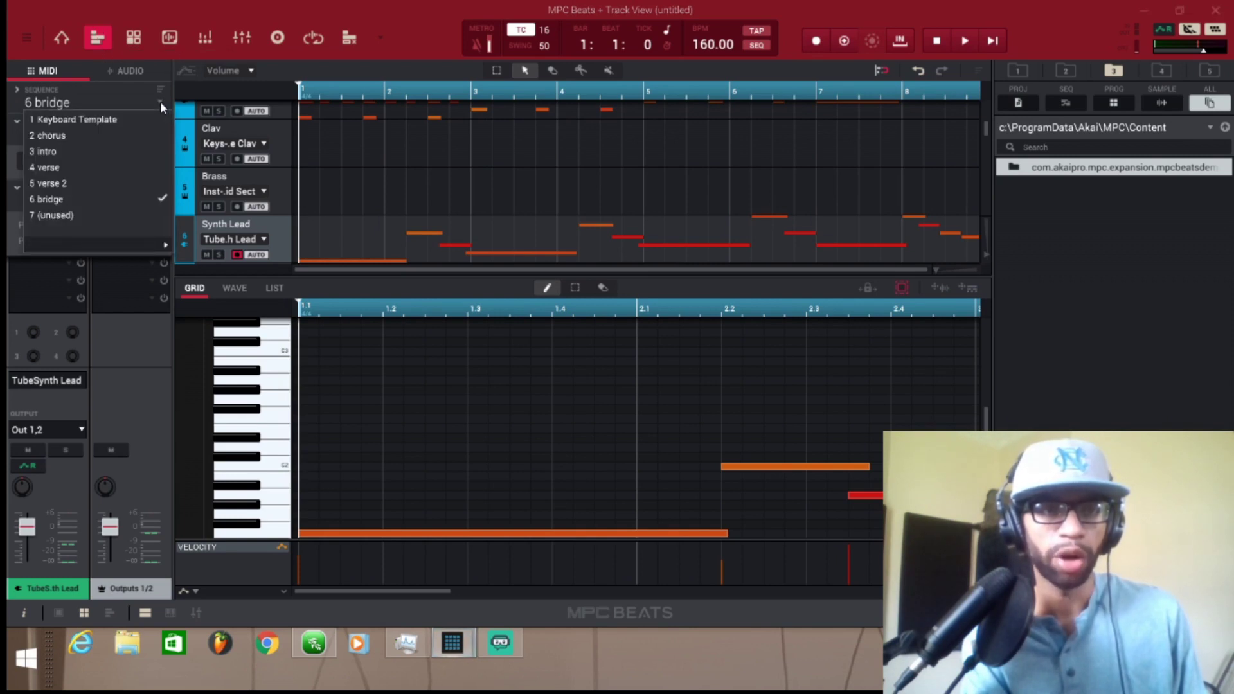
{"action": "left_click", "coordinate": [127, 153]}
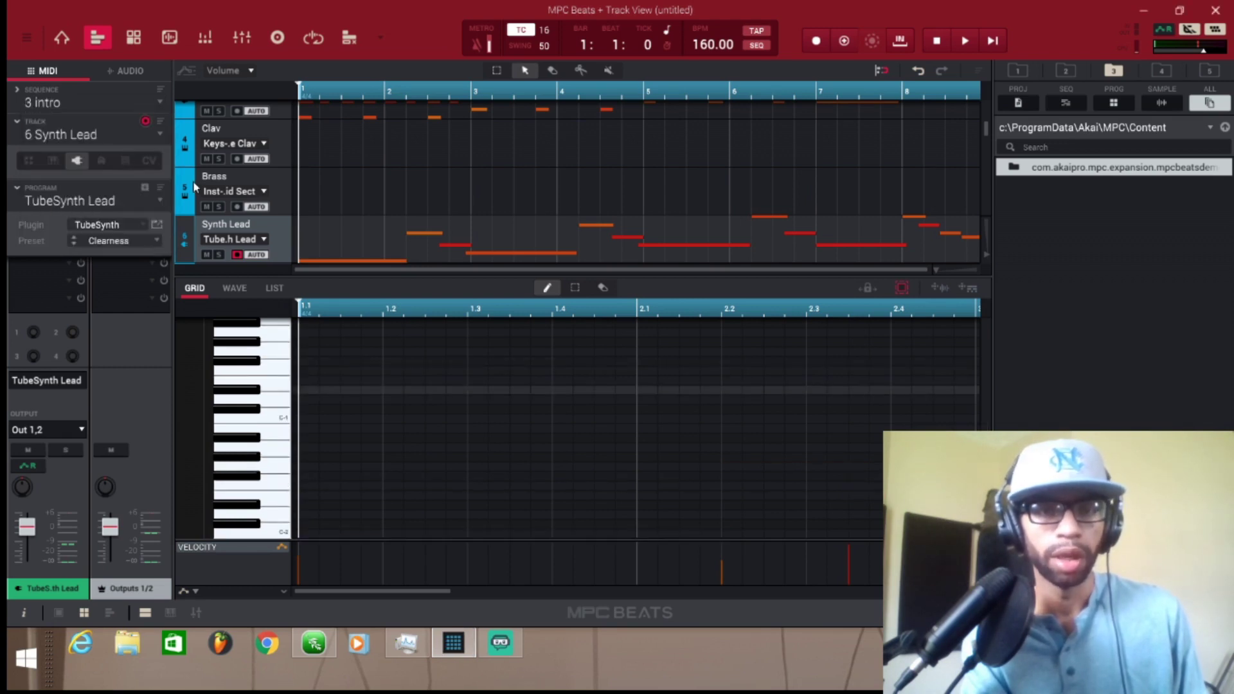
{"action": "scroll", "coordinate": [242, 207], "scroll_direction": "up", "scroll_amount": 5}
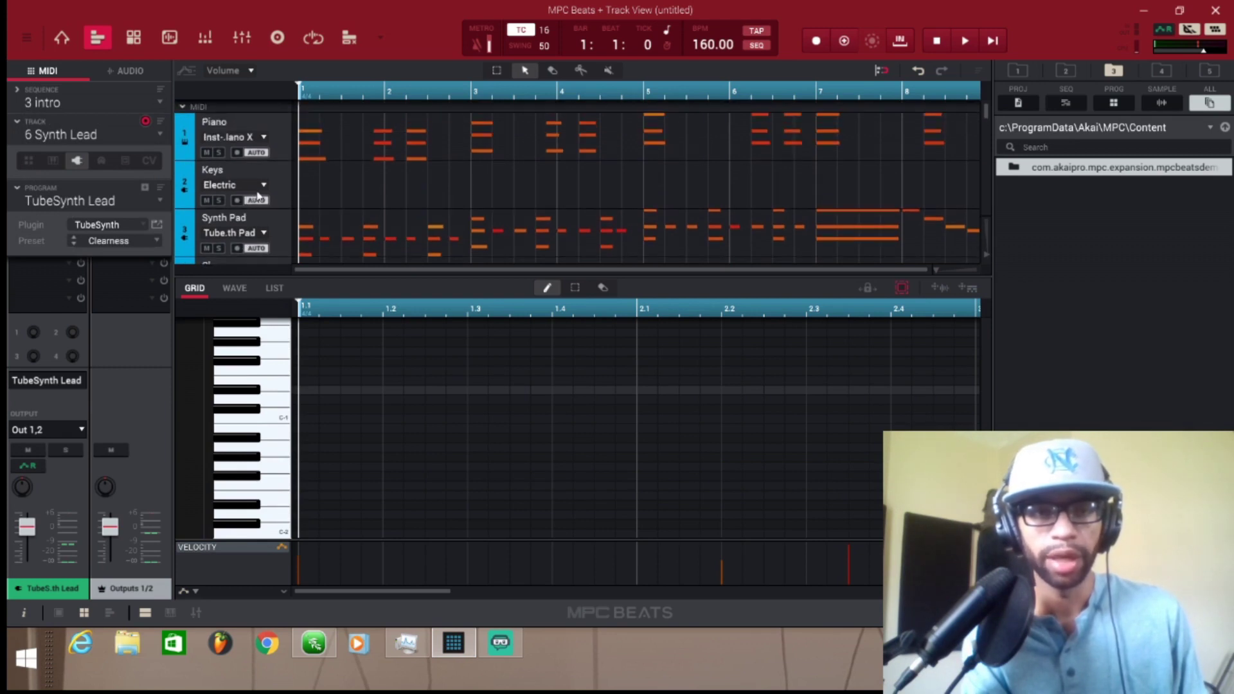
{"action": "left_click", "coordinate": [297, 157]}
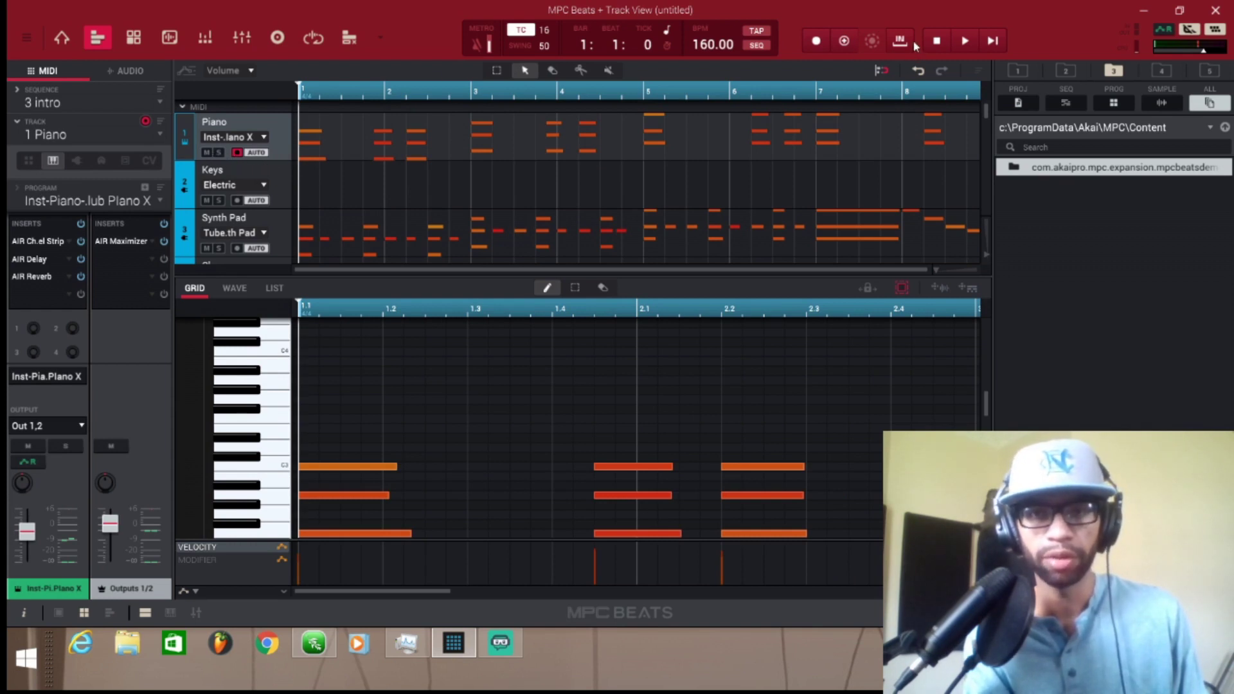
Step: Play the intro sequence and mute the Piano, Synth Bass and Drums tracks while it runs
{"action": "left_click", "coordinate": [966, 41]}
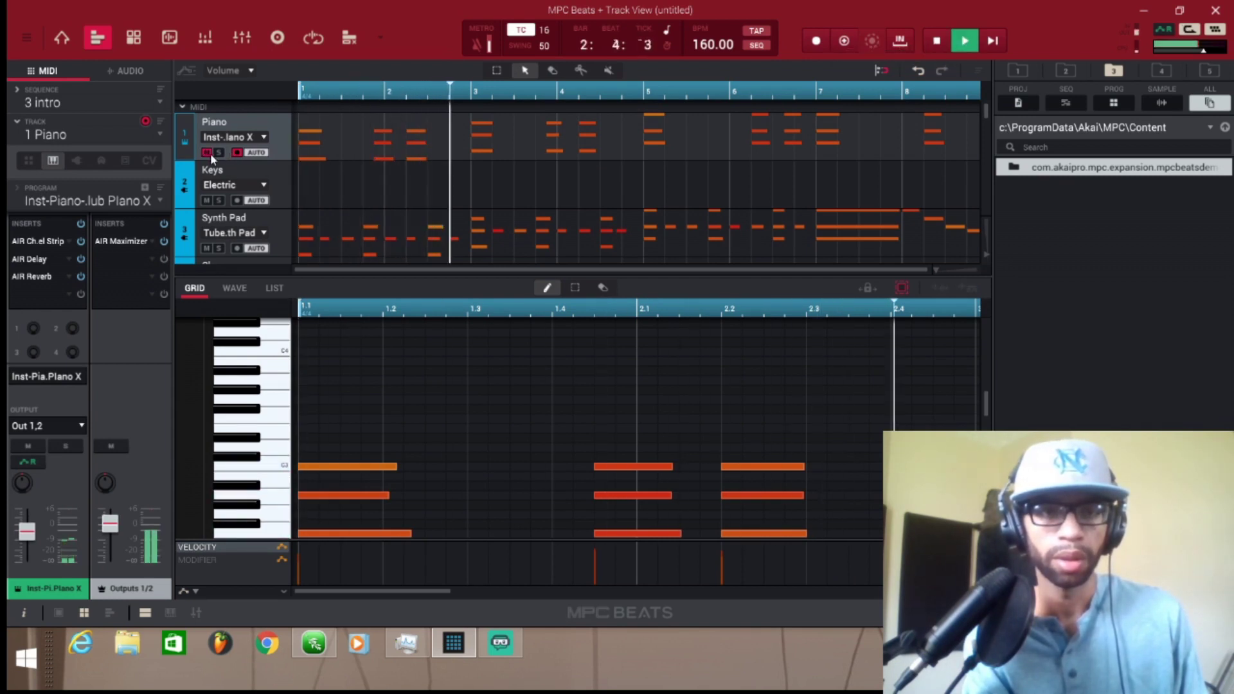
{"action": "scroll", "coordinate": [212, 154], "scroll_direction": "down", "scroll_amount": 2}
{"action": "scroll", "coordinate": [212, 157], "scroll_direction": "down", "scroll_amount": 5}
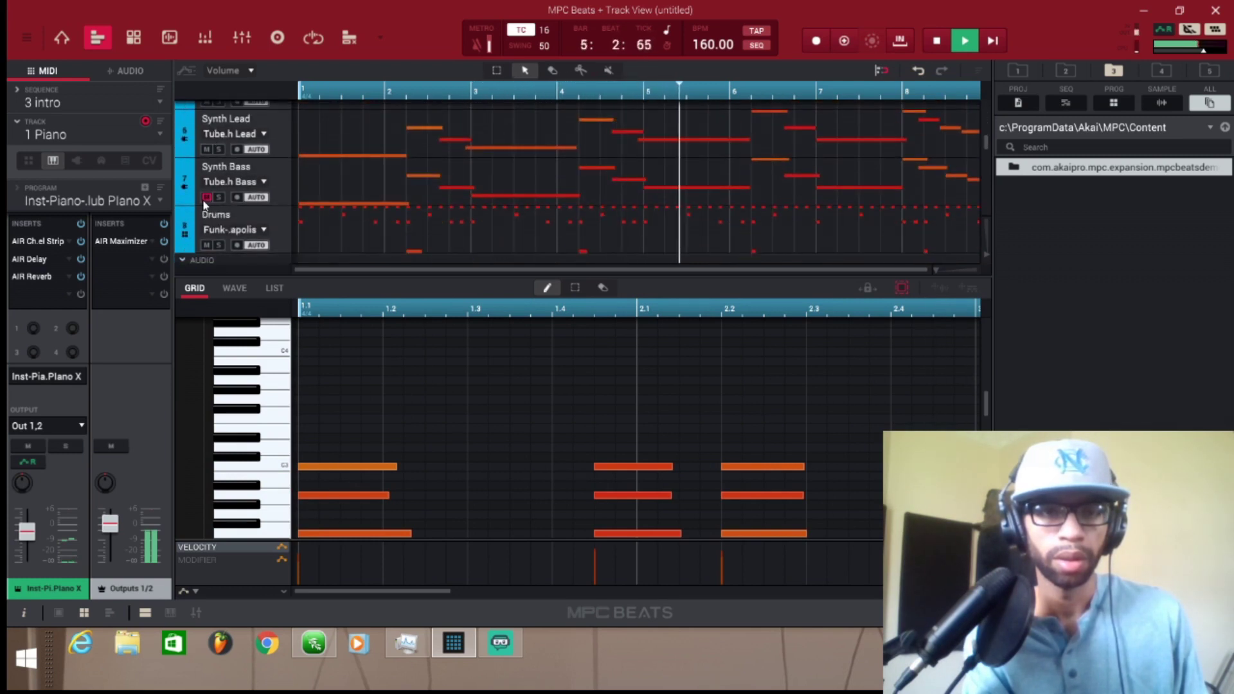
{"action": "left_click", "coordinate": [206, 197]}
{"action": "left_click", "coordinate": [205, 246]}
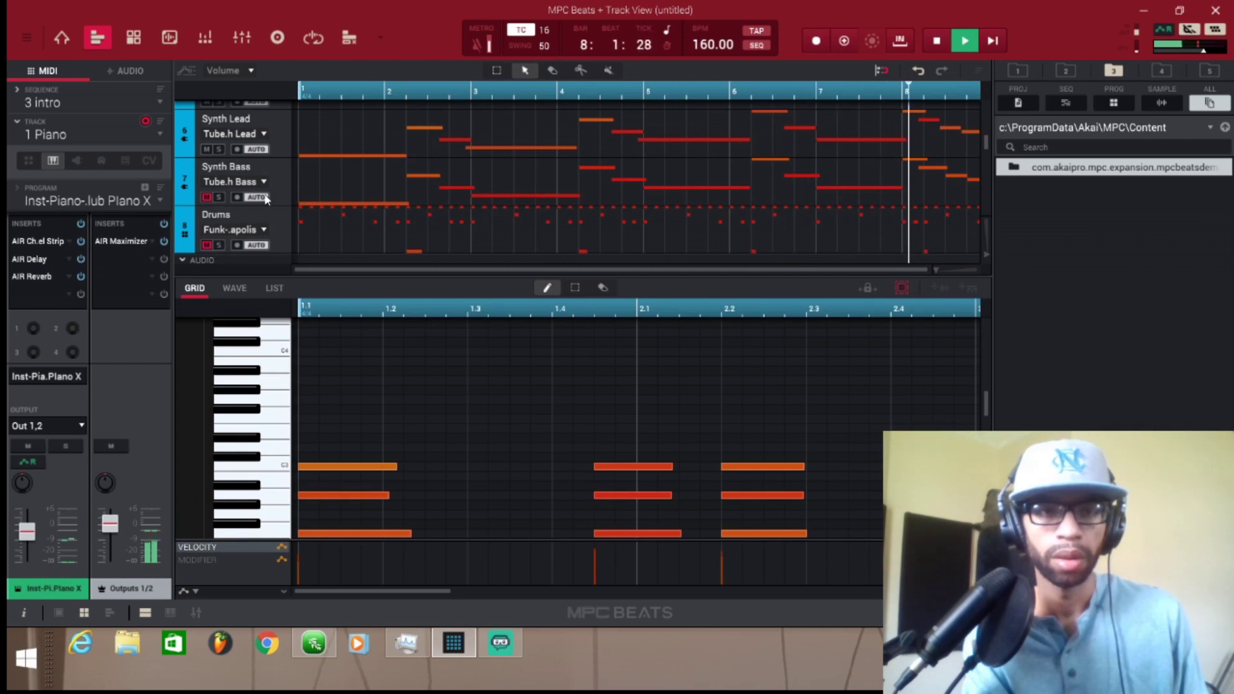
Step: View the Synth Lead notes around bar 8 in Program Edit, stop playback and return to Track View
{"action": "double_click", "coordinate": [396, 120]}
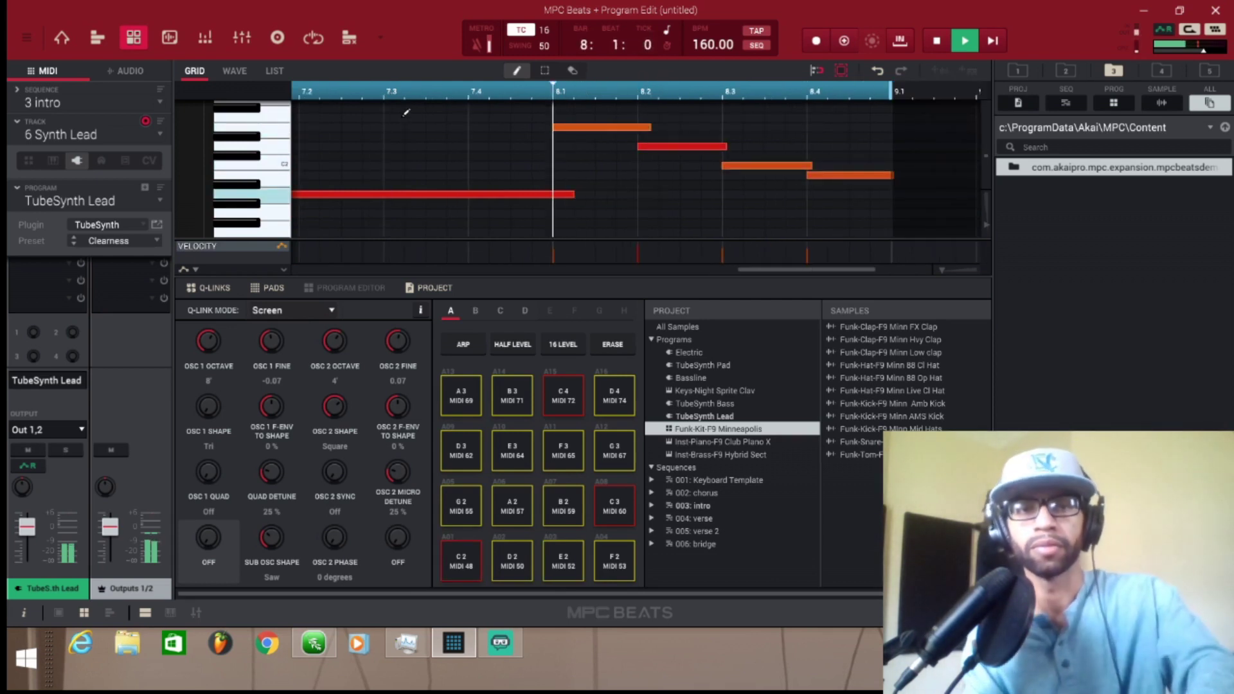
{"action": "key", "text": "space"}
{"action": "left_click", "coordinate": [97, 37]}
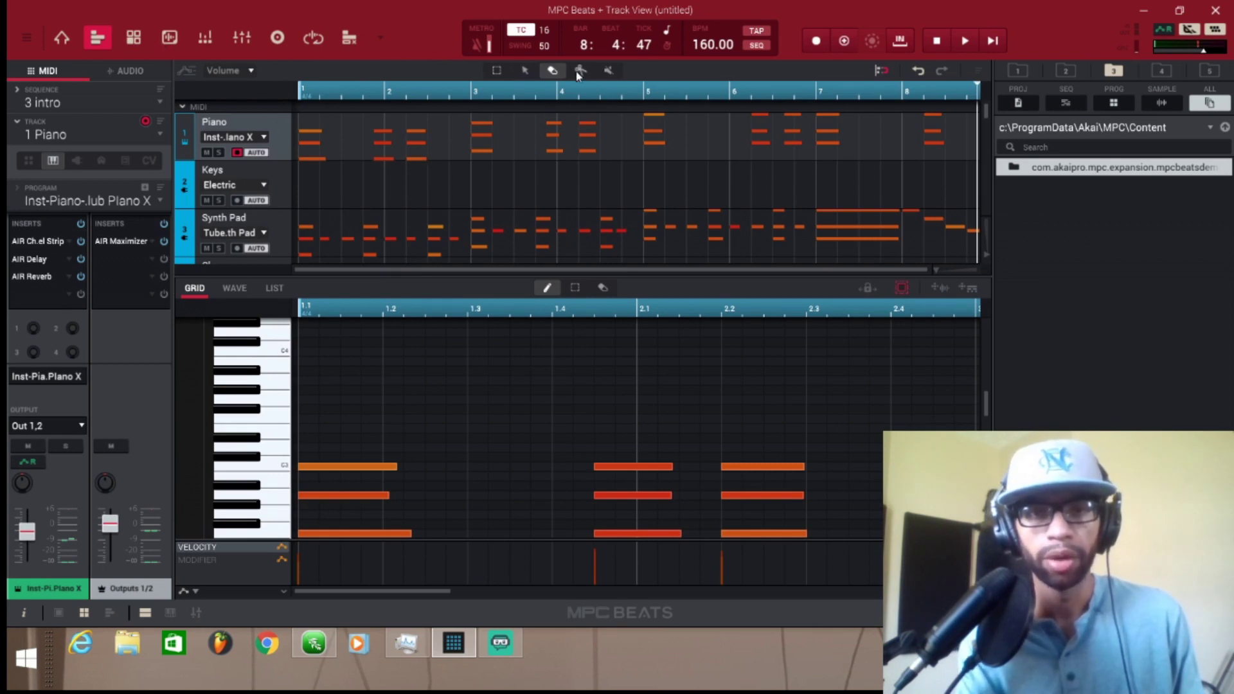
Step: Select all notes of the intro's Piano track across the 8 bars in Program Edit, delete them and return to Track View
{"action": "left_click", "coordinate": [133, 38]}
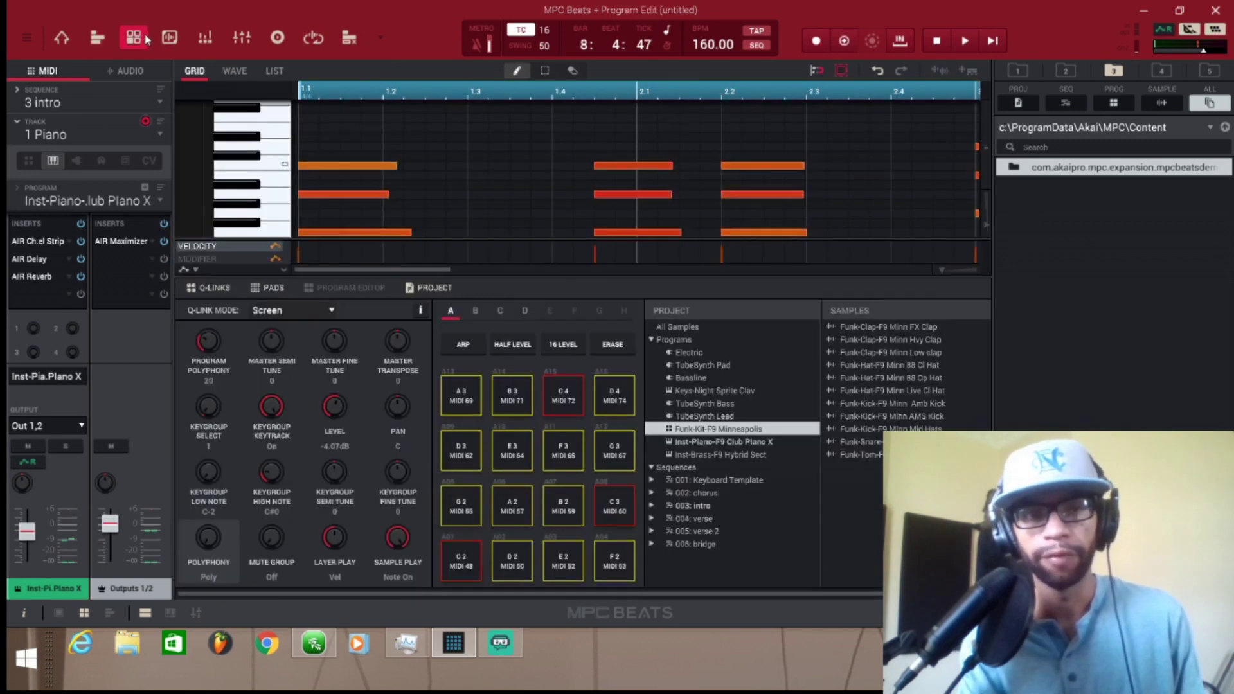
{"action": "left_click", "coordinate": [545, 71]}
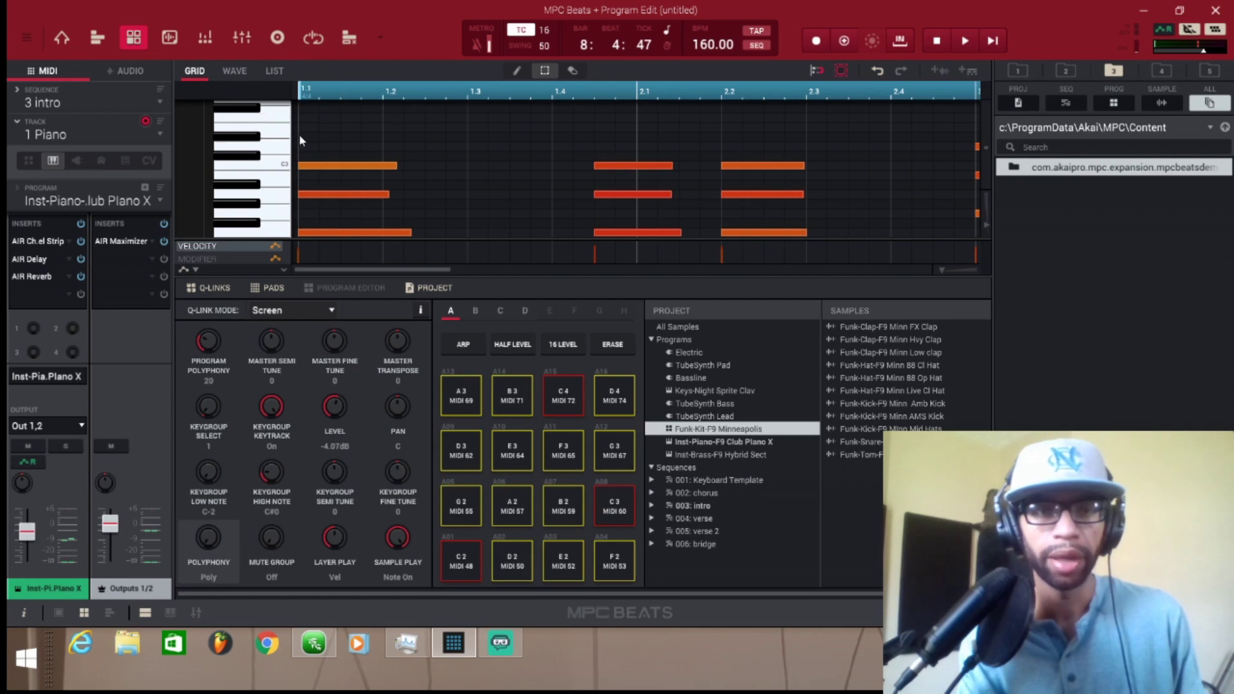
{"action": "left_click_drag", "start_coordinate": [315, 133], "coordinate": [1006, 204]}
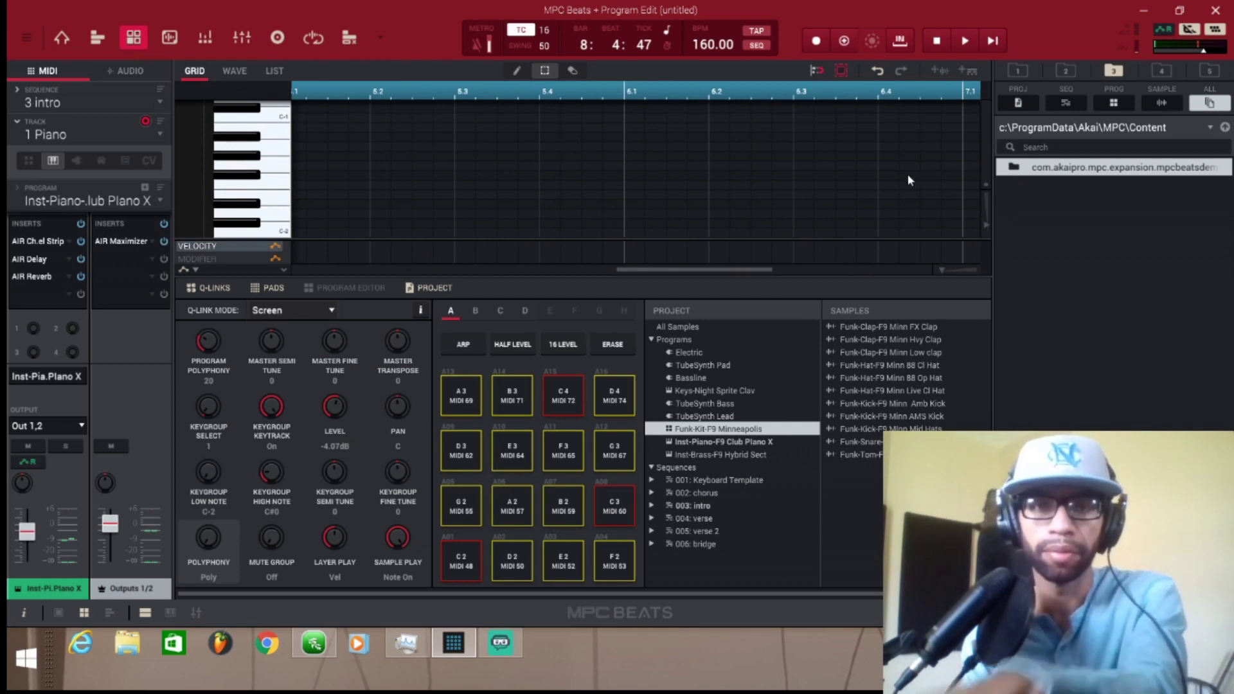
{"action": "left_click_drag", "start_coordinate": [877, 201], "coordinate": [1009, 130]}
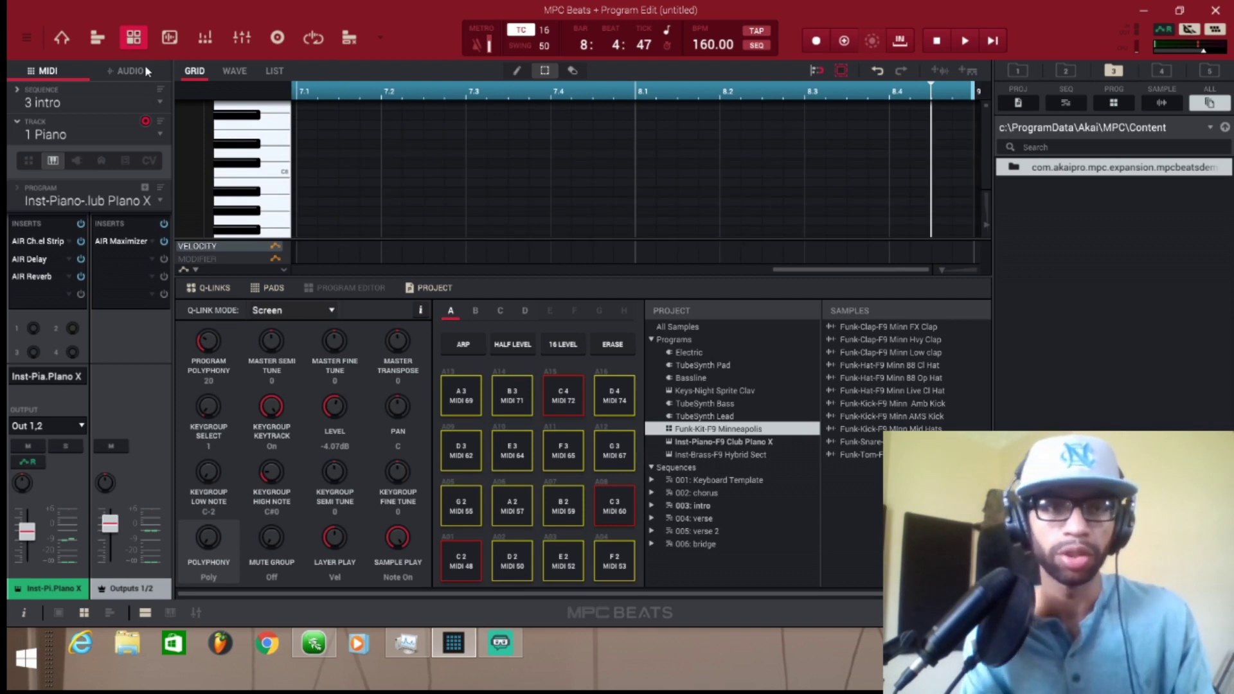
{"action": "left_click", "coordinate": [98, 38]}
{"action": "scroll", "coordinate": [281, 167], "scroll_direction": "down", "scroll_amount": 5}
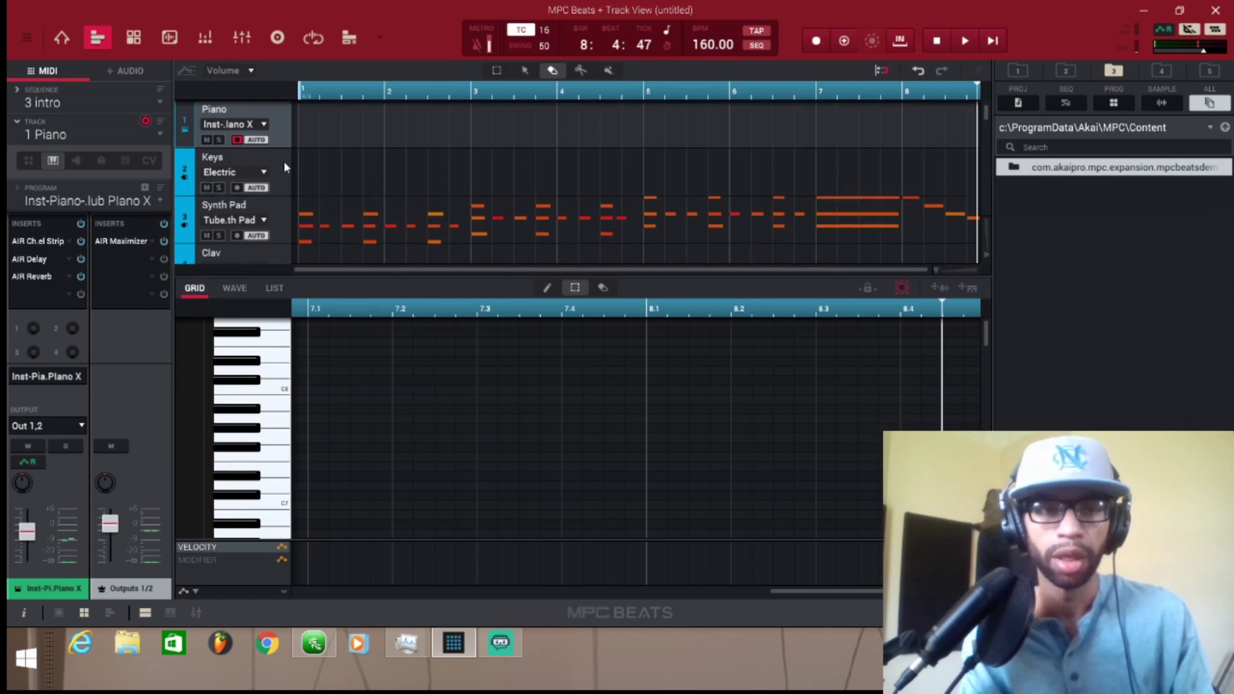
Step: Delete all notes of the intro's Drums and Synth Bass tracks in Program Edit and return to Track View
{"action": "scroll", "coordinate": [271, 153], "scroll_direction": "down", "scroll_amount": 4}
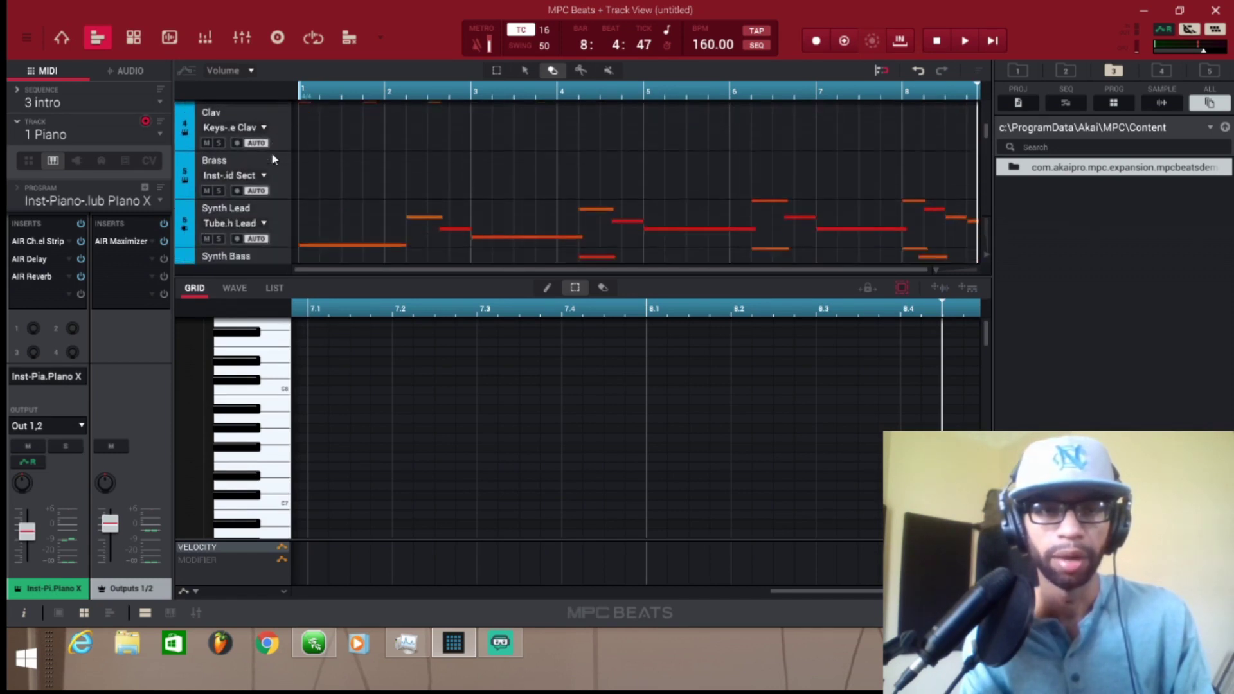
{"action": "scroll", "coordinate": [272, 154], "scroll_direction": "down", "scroll_amount": 2}
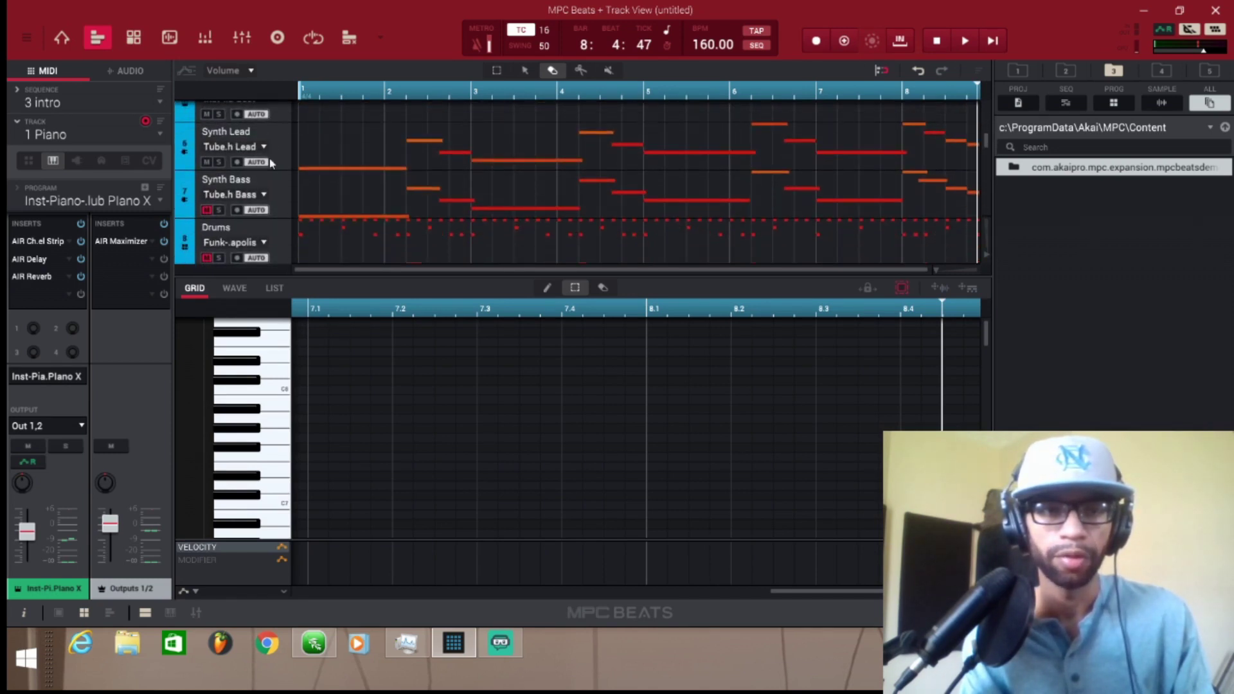
{"action": "double_click", "coordinate": [284, 217]}
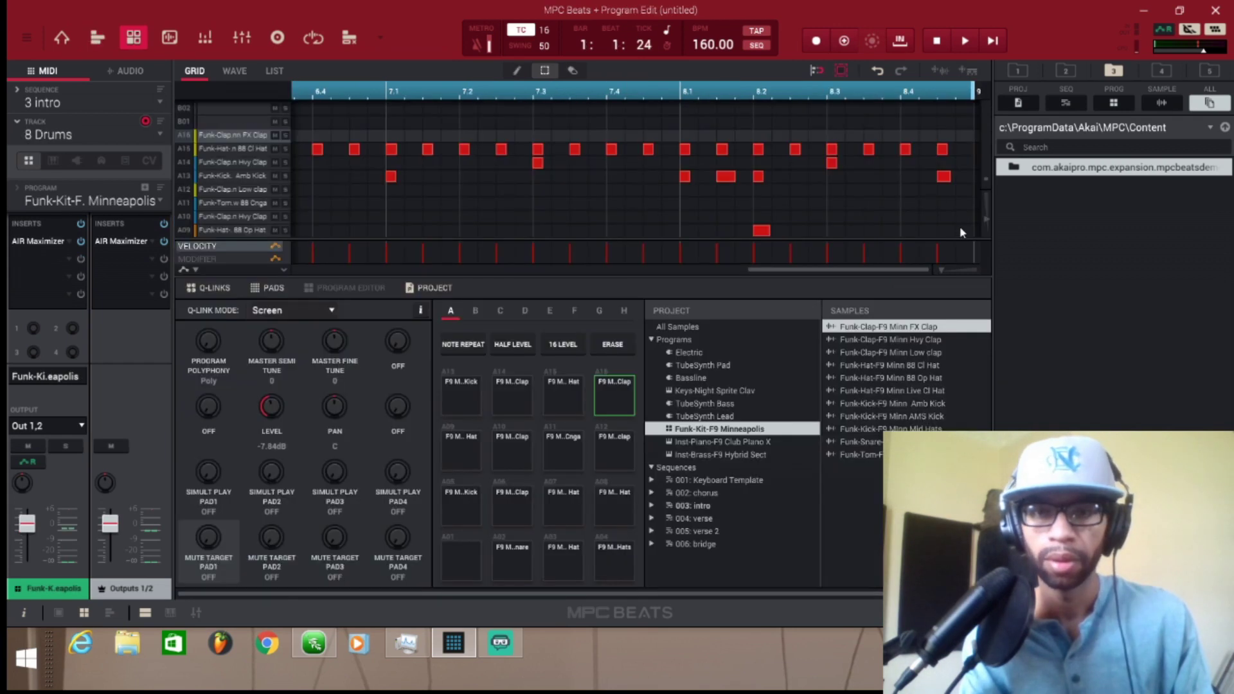
{"action": "left_click_drag", "start_coordinate": [958, 226], "coordinate": [160, 50]}
{"action": "key", "text": "Delete"}
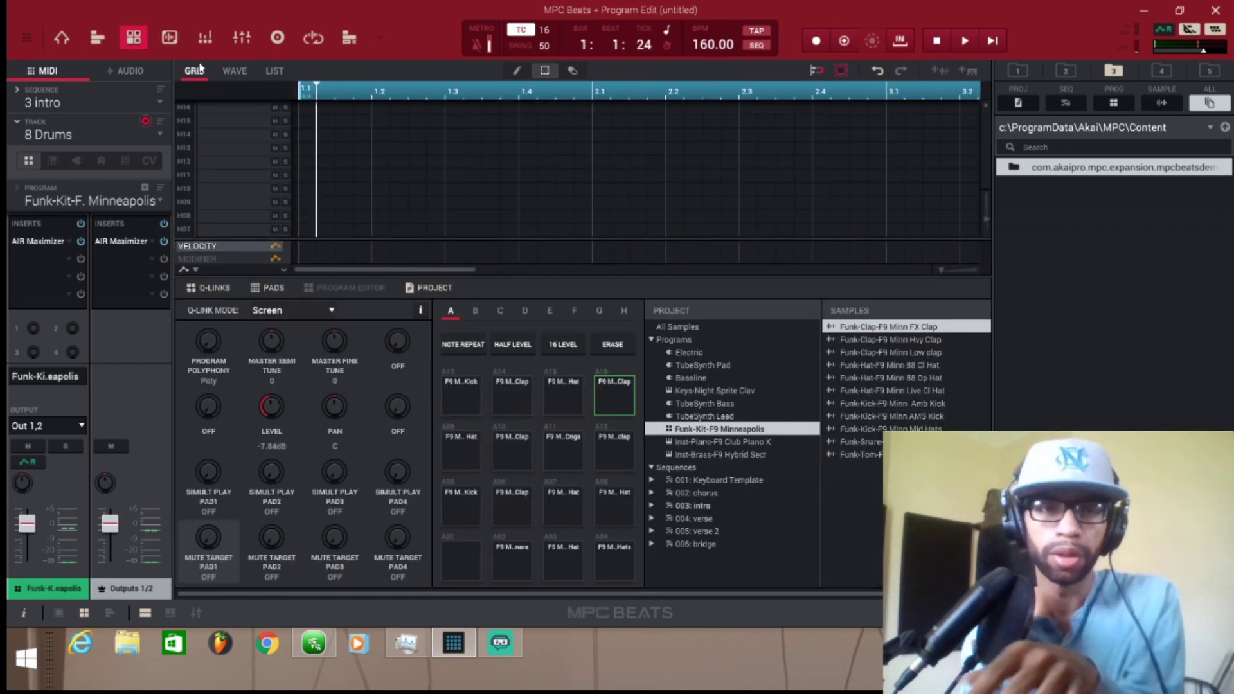
{"action": "left_click_drag", "start_coordinate": [314, 133], "coordinate": [1001, 381]}
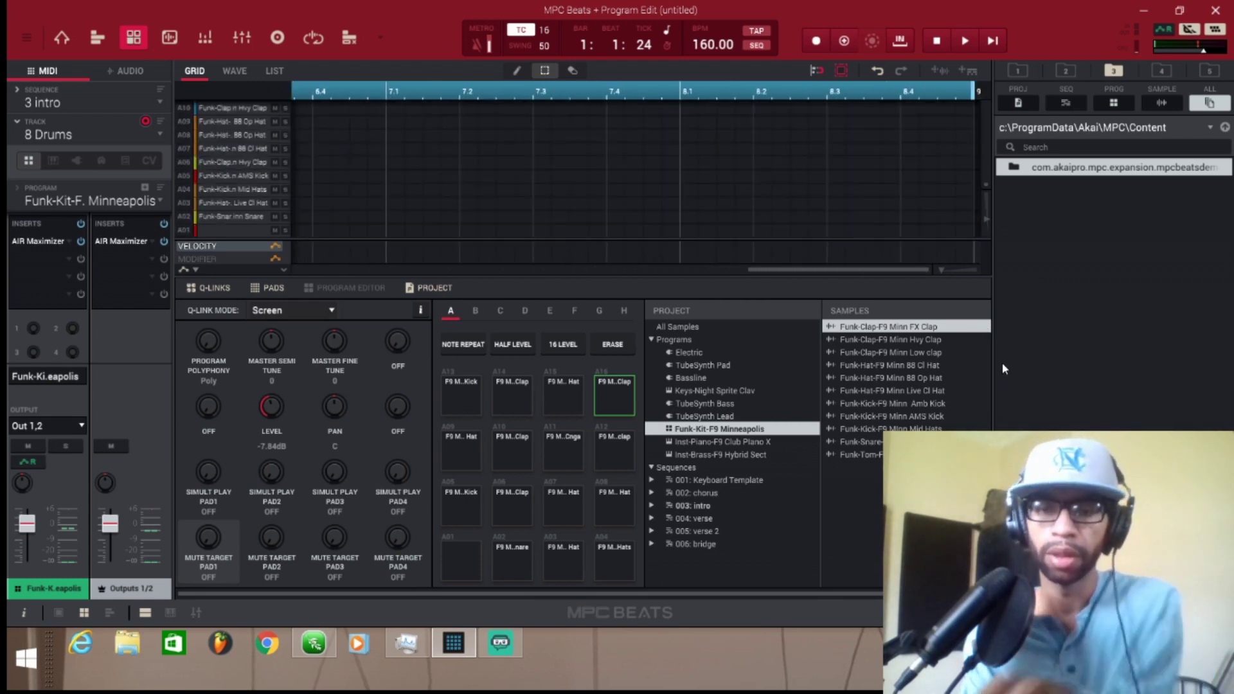
{"action": "key", "text": "ctrl+t"}
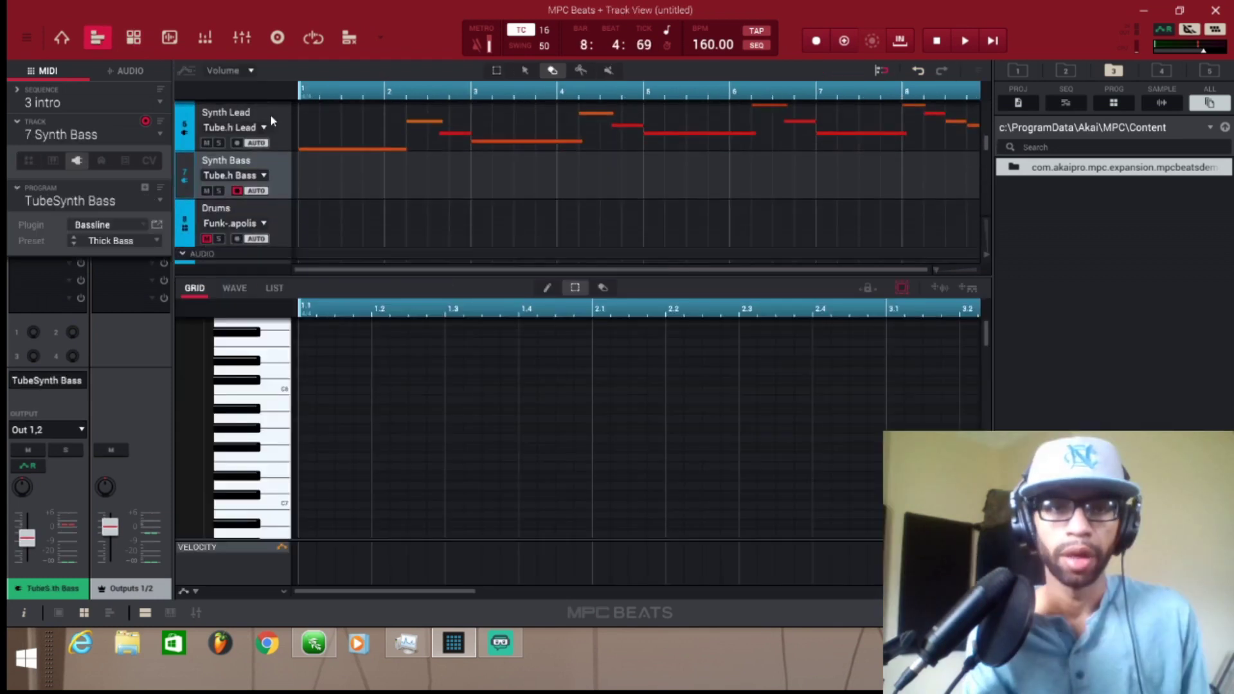
Step: Look over the intro's tracks, play the sequence through, stop it and return the playhead to the start of bar 1
{"action": "scroll", "coordinate": [283, 116], "scroll_direction": "up", "scroll_amount": 3}
{"action": "scroll", "coordinate": [293, 114], "scroll_direction": "up", "scroll_amount": 2}
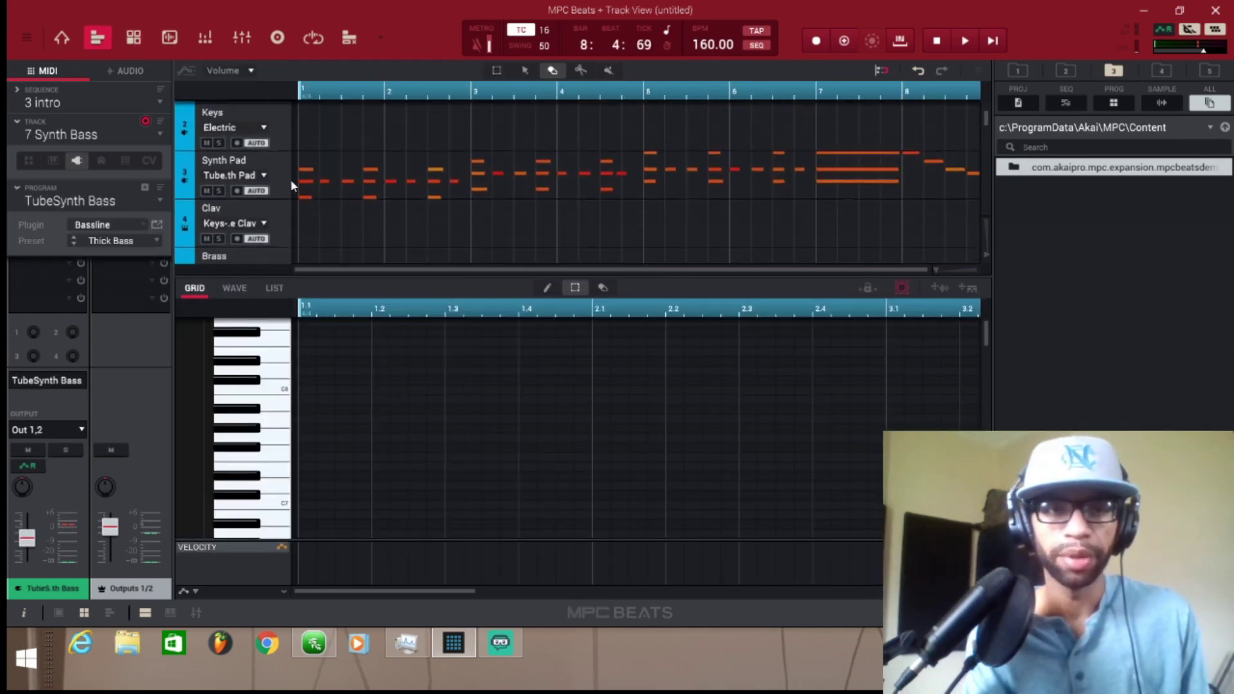
{"action": "scroll", "coordinate": [289, 179], "scroll_direction": "down", "scroll_amount": 1}
{"action": "scroll", "coordinate": [289, 163], "scroll_direction": "down", "scroll_amount": 2}
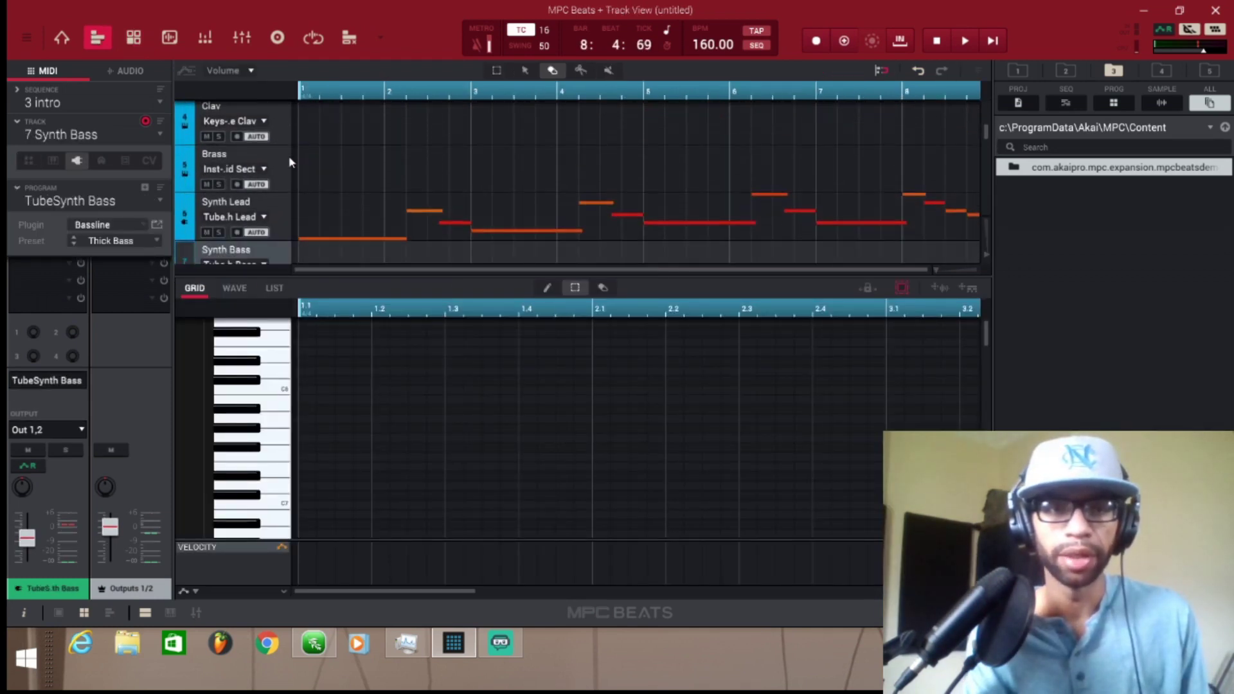
{"action": "left_click", "coordinate": [965, 42]}
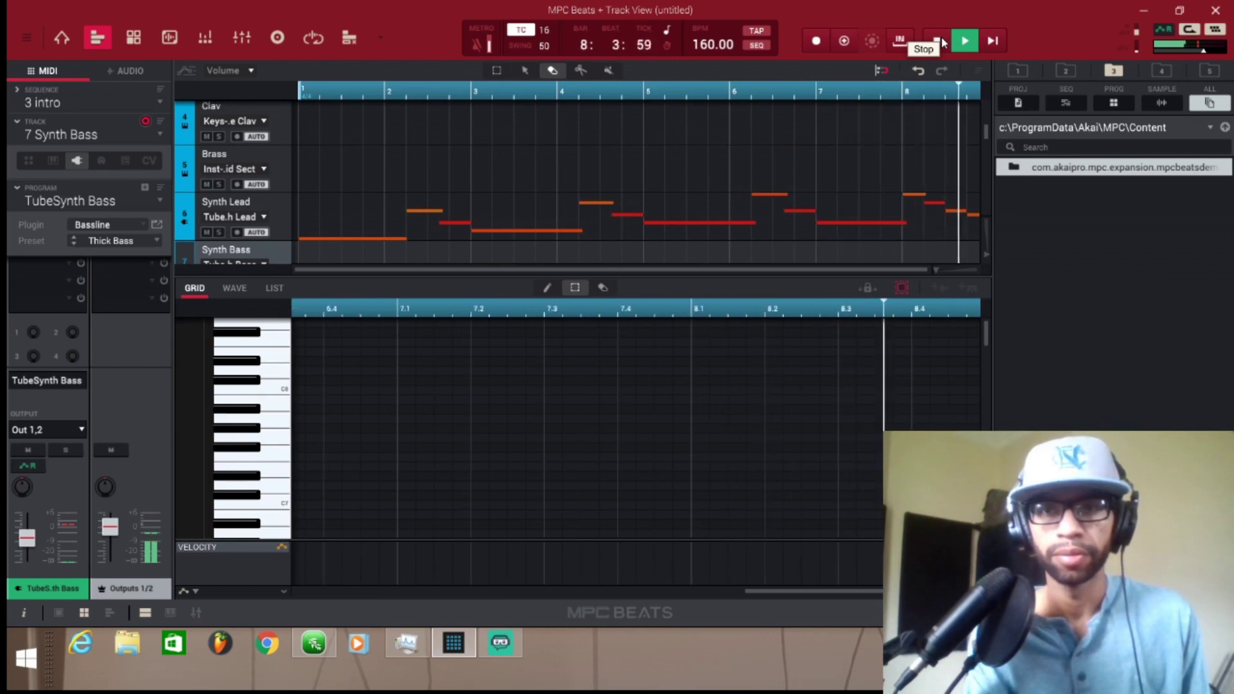
{"action": "left_click", "coordinate": [938, 41]}
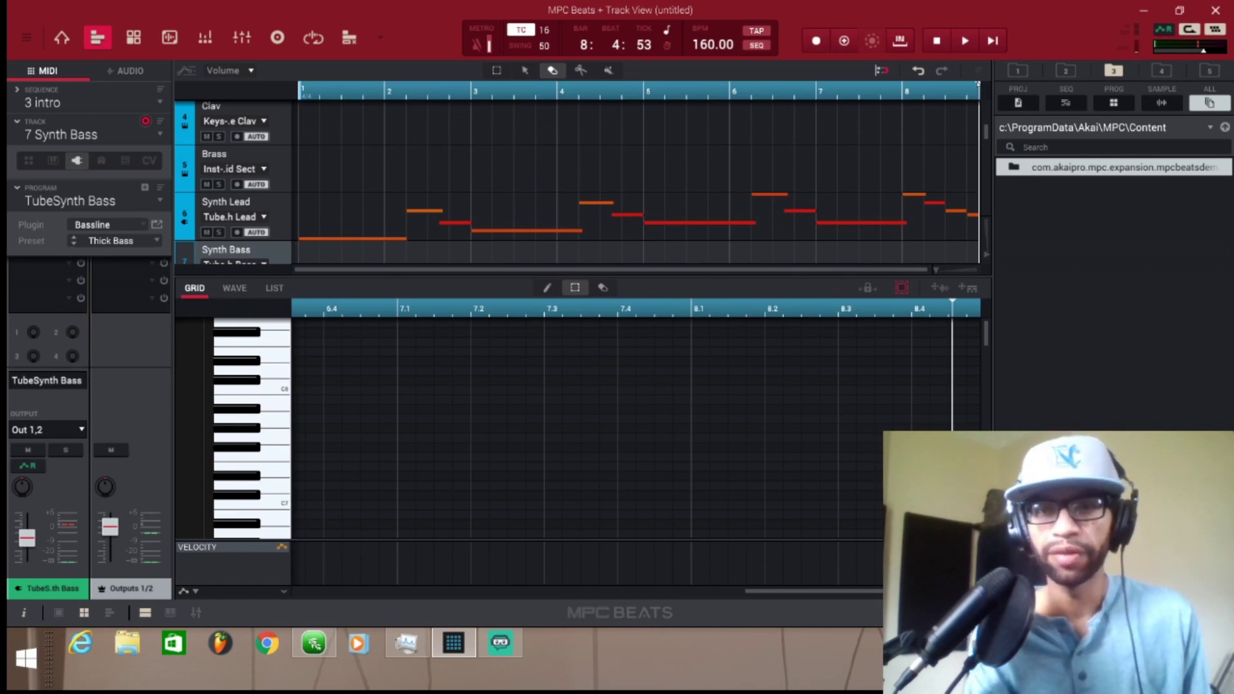
{"action": "left_click_drag", "start_coordinate": [978, 84], "coordinate": [954, 72]}
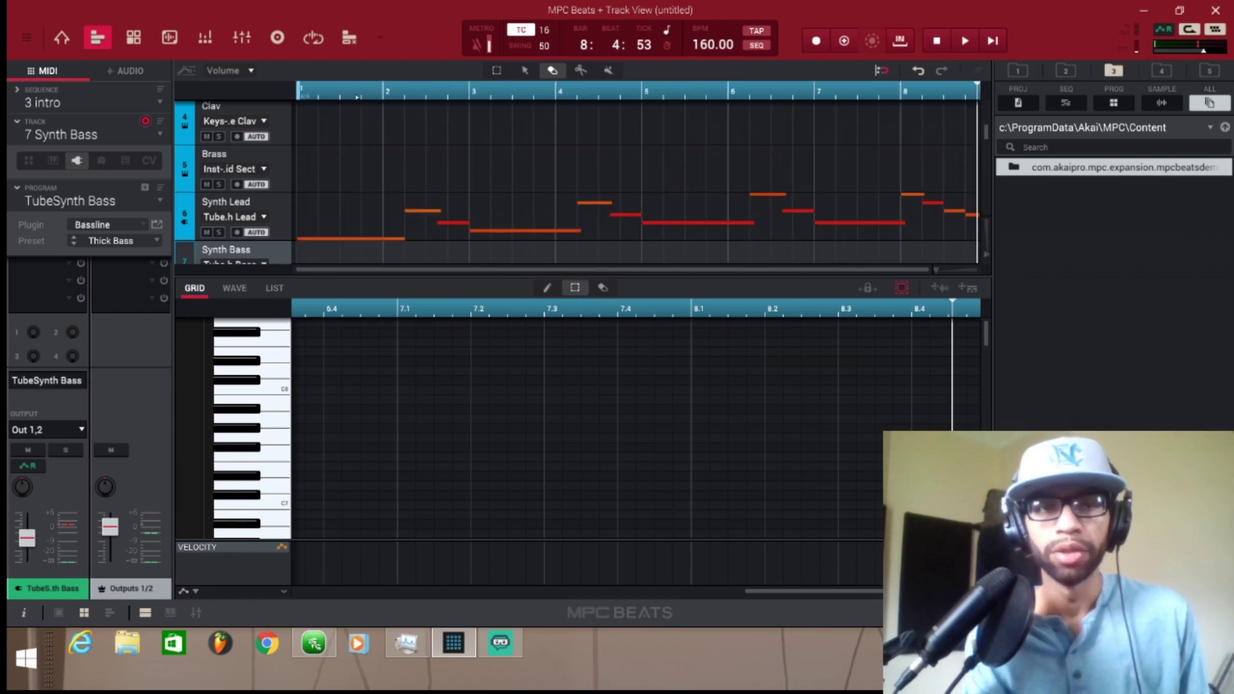
{"action": "left_click", "coordinate": [324, 95]}
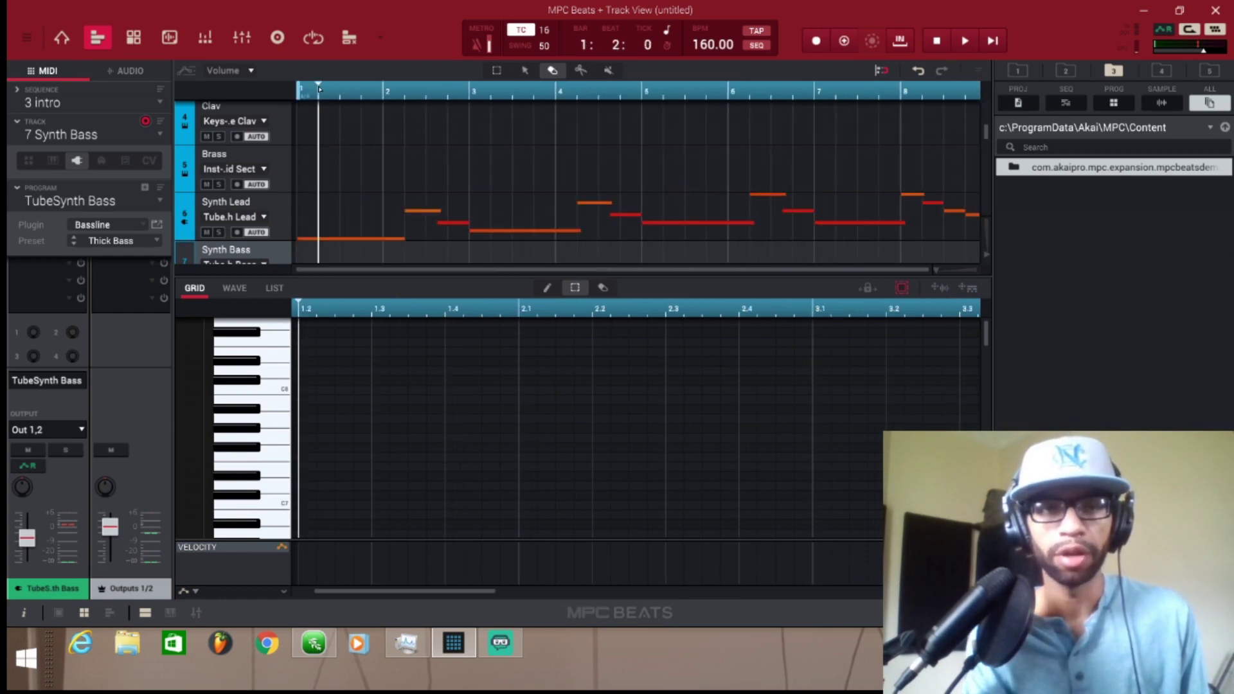
{"action": "left_click", "coordinate": [298, 87]}
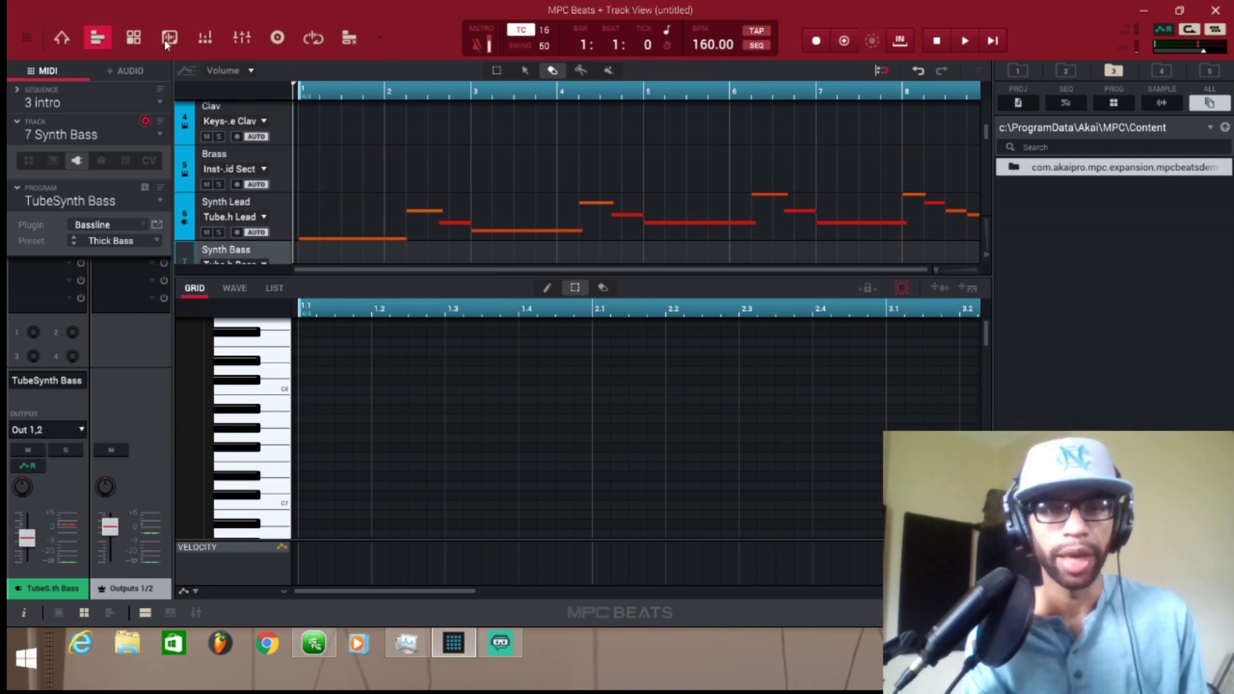
Step: Switch to sequence 4, verse, and look through its Synth Lead, Synth Bass and Drums tracks
{"action": "left_click", "coordinate": [156, 102]}
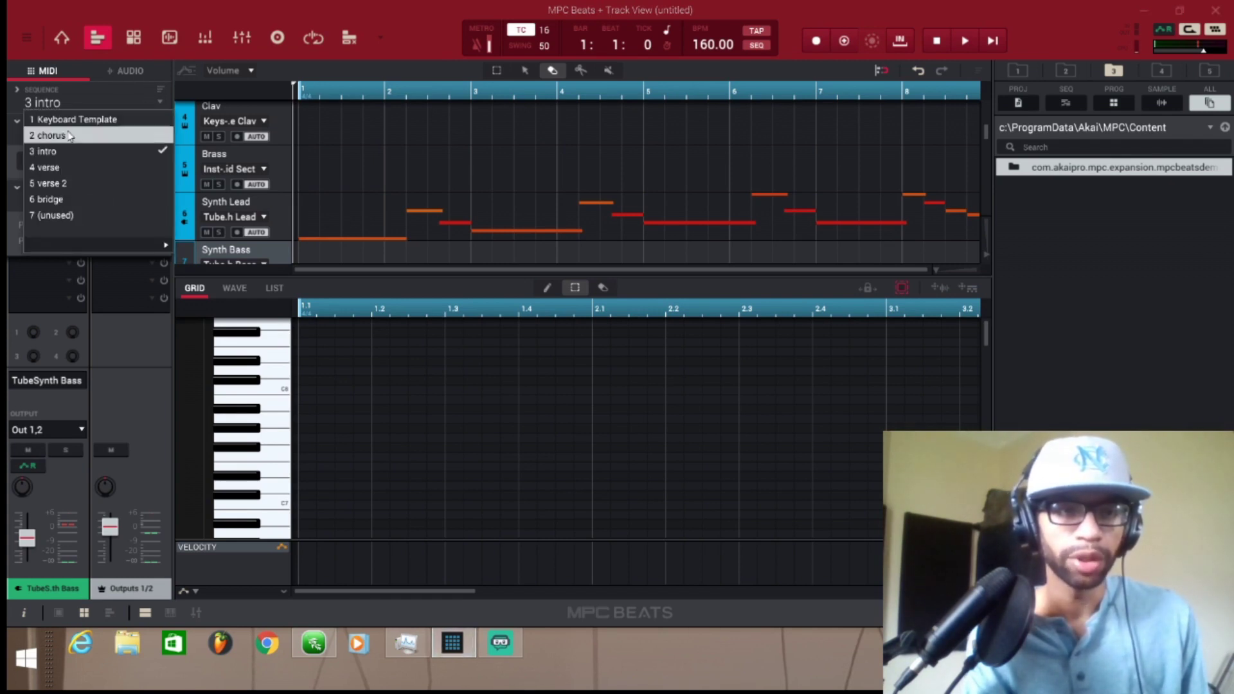
{"action": "left_click", "coordinate": [76, 167]}
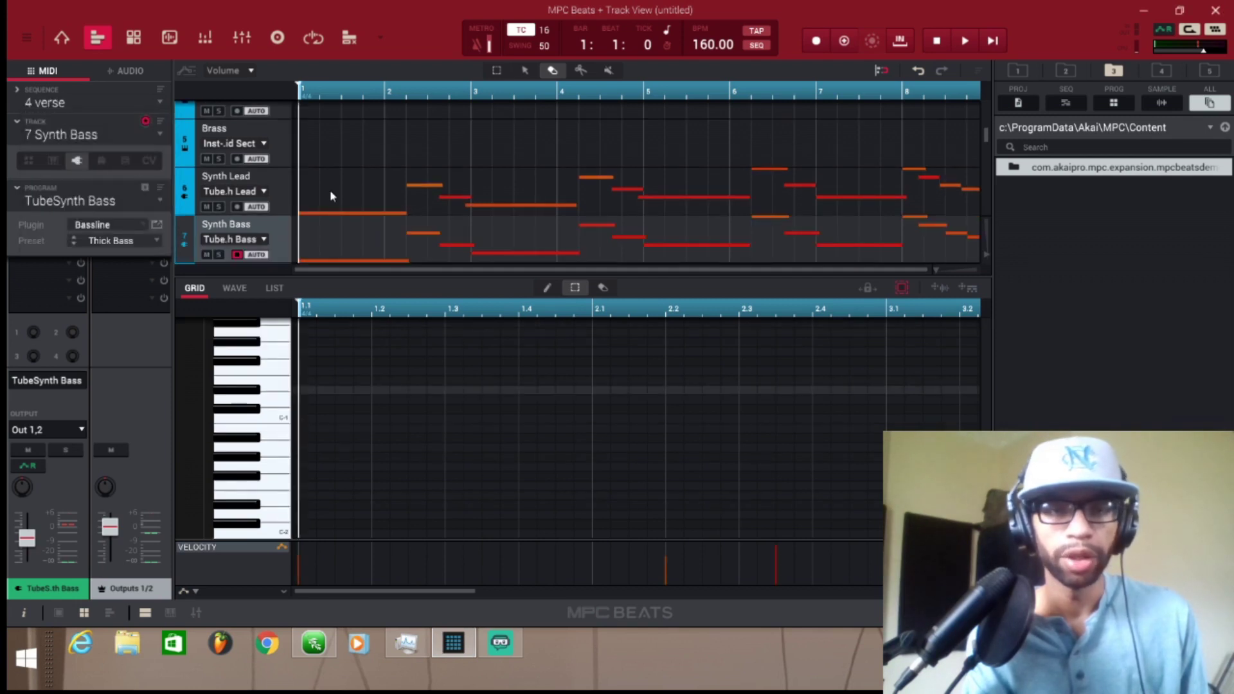
{"action": "scroll", "coordinate": [330, 191], "scroll_direction": "down", "scroll_amount": 1}
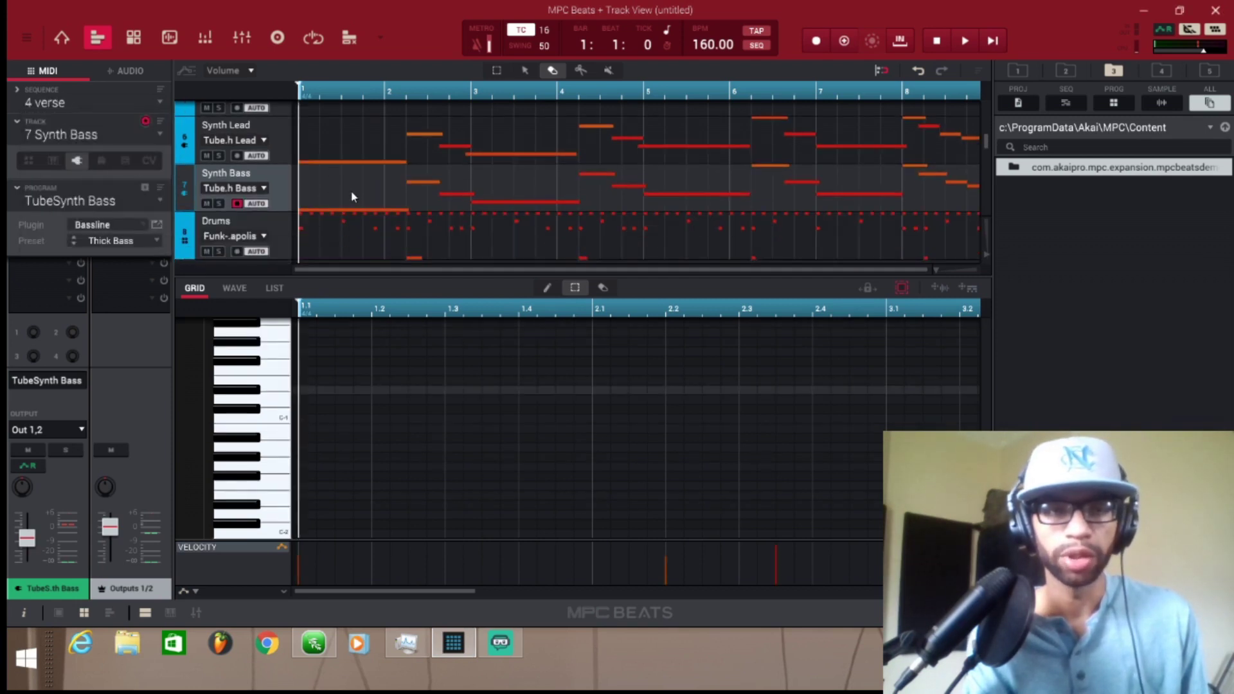
{"action": "scroll", "coordinate": [351, 193], "scroll_direction": "down", "scroll_amount": 1}
{"action": "scroll", "coordinate": [352, 193], "scroll_direction": "up", "scroll_amount": 2}
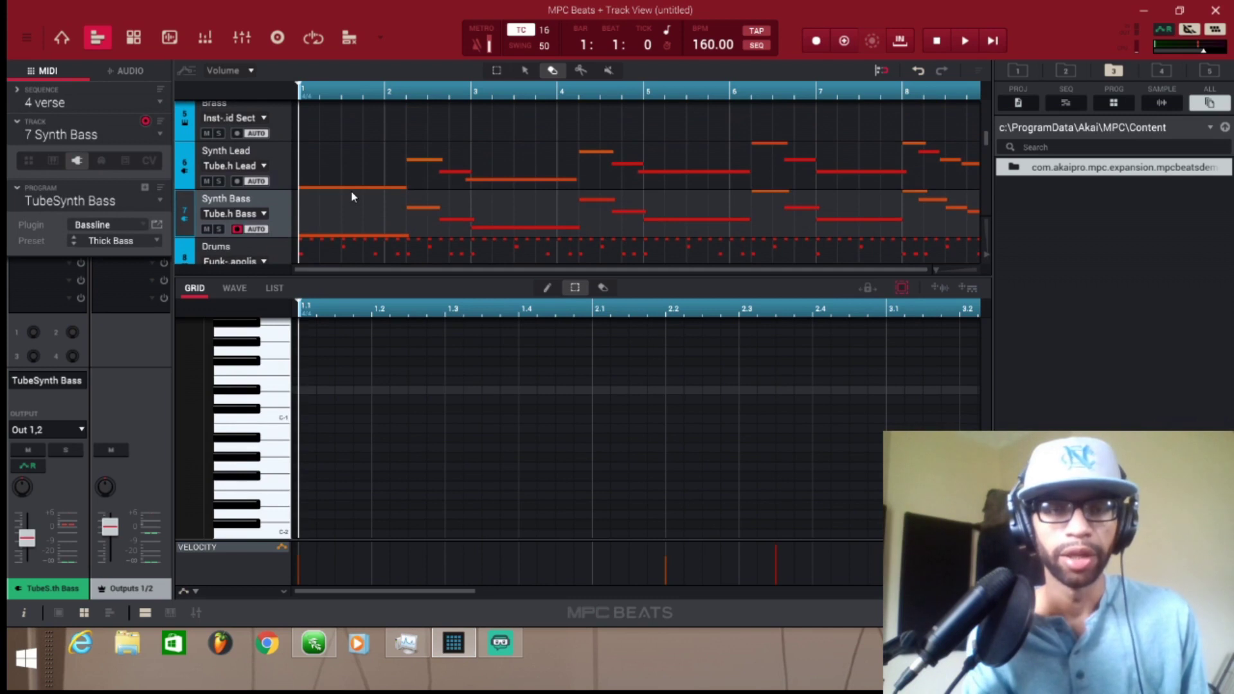
{"action": "scroll", "coordinate": [351, 196], "scroll_direction": "up", "scroll_amount": 1}
{"action": "scroll", "coordinate": [351, 196], "scroll_direction": "down", "scroll_amount": 1}
{"action": "scroll", "coordinate": [351, 196], "scroll_direction": "down", "scroll_amount": 1}
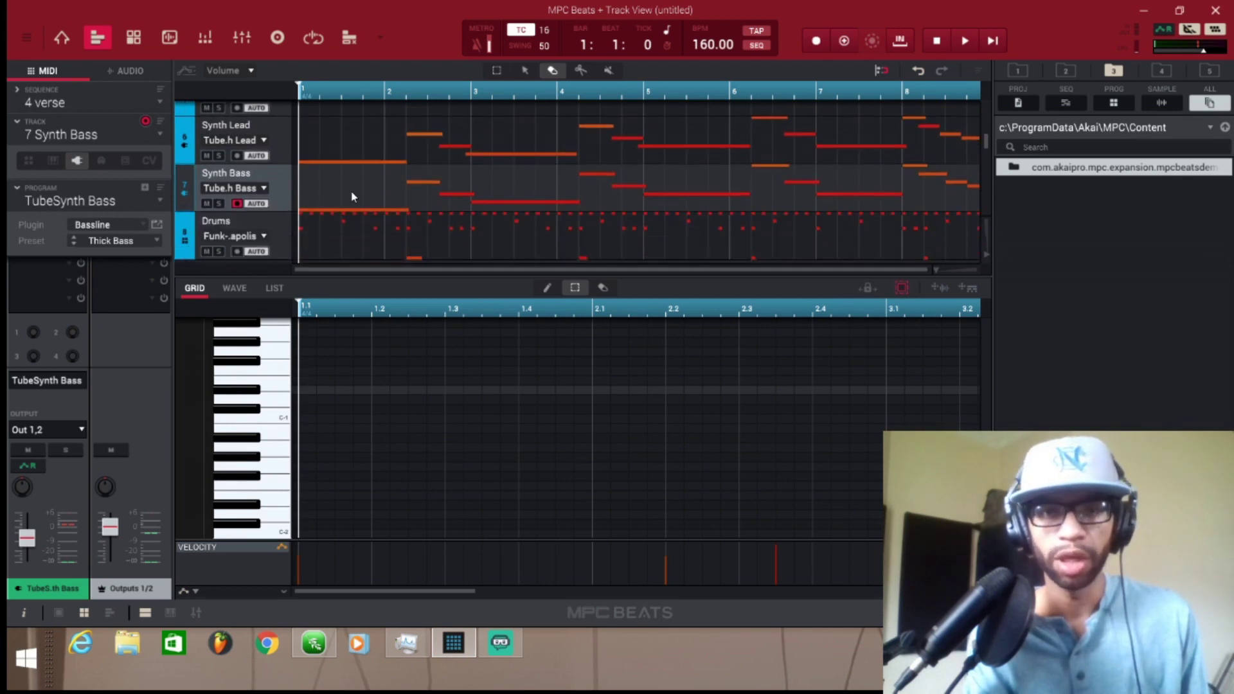
{"action": "scroll", "coordinate": [353, 193], "scroll_direction": "down", "scroll_amount": 1}
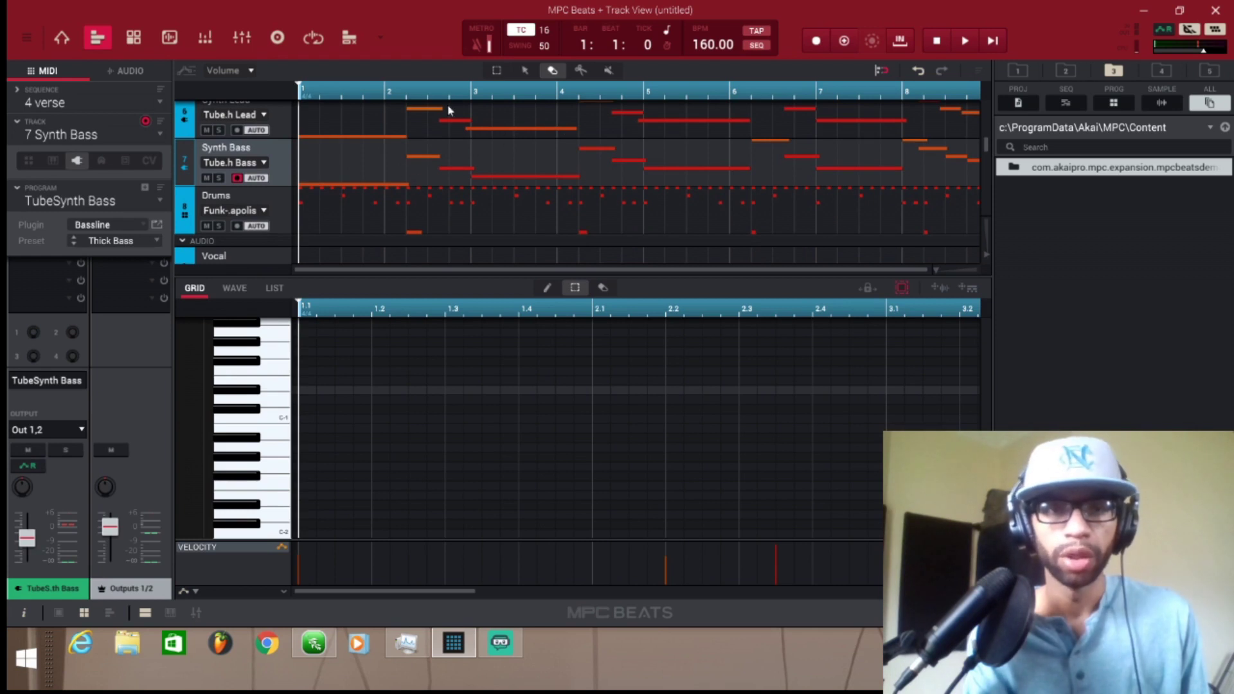
Step: Delete the verse's Drums notes in bars 1 to 4 in Program Edit
{"action": "left_click", "coordinate": [278, 201]}
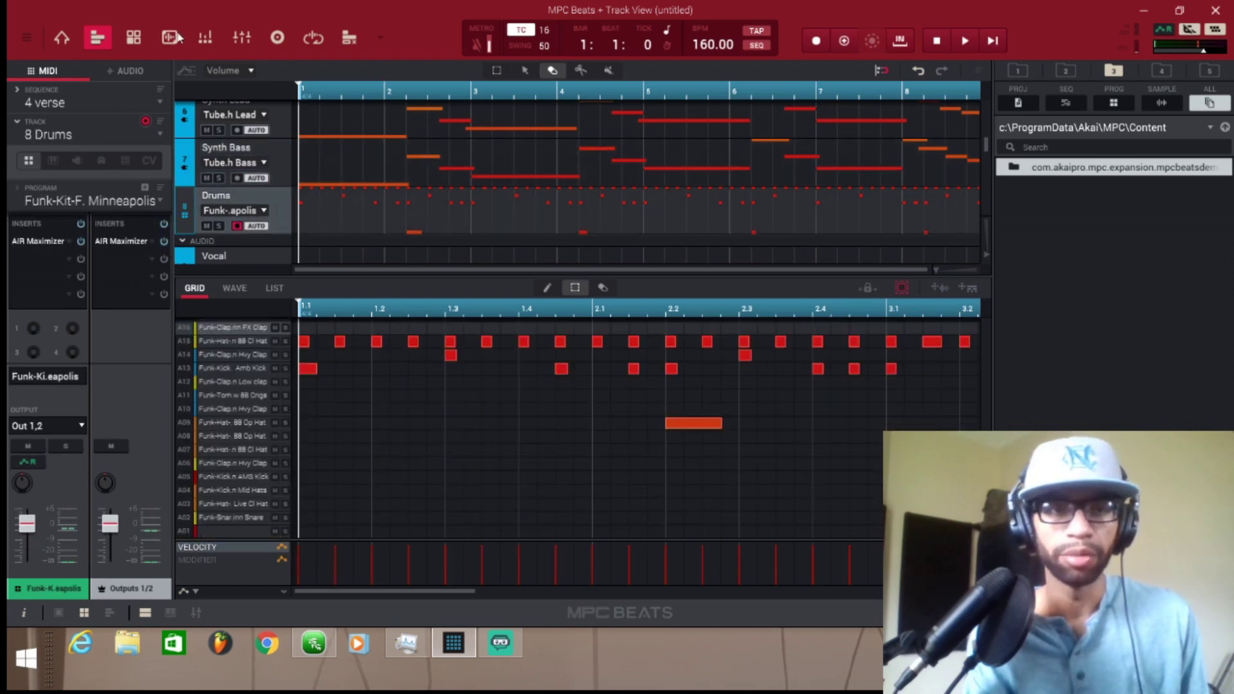
{"action": "left_click", "coordinate": [134, 38]}
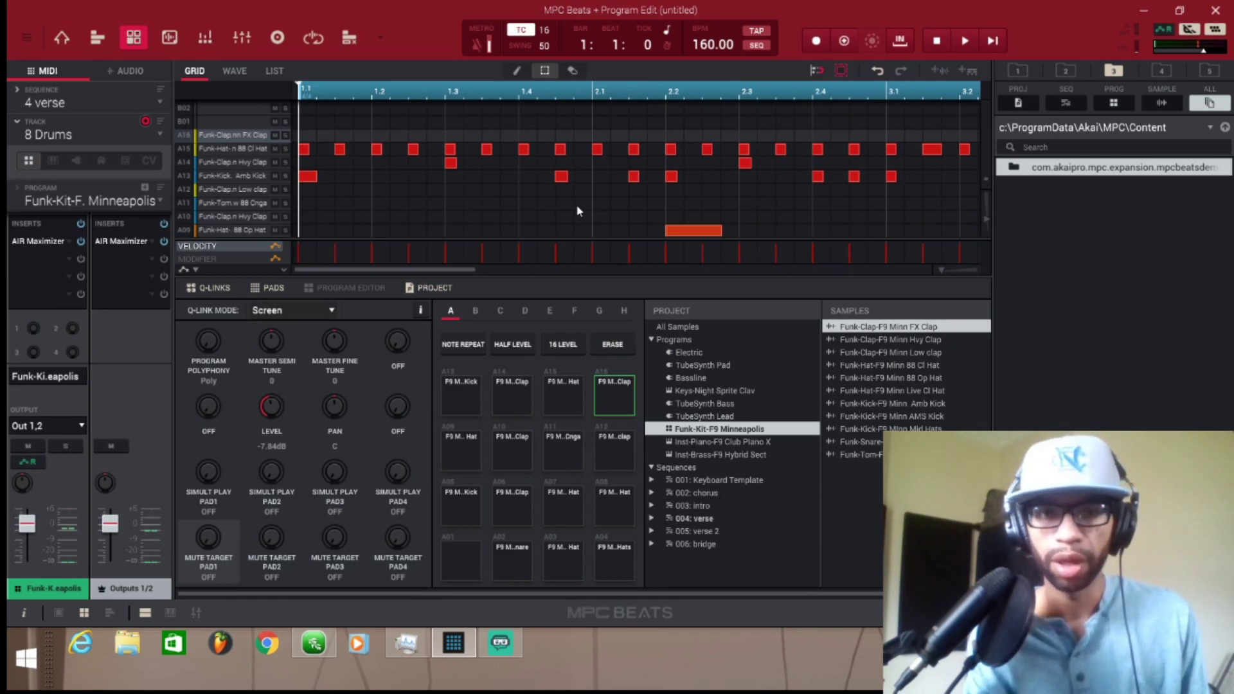
{"action": "left_click_drag", "start_coordinate": [453, 267], "coordinate": [615, 292]}
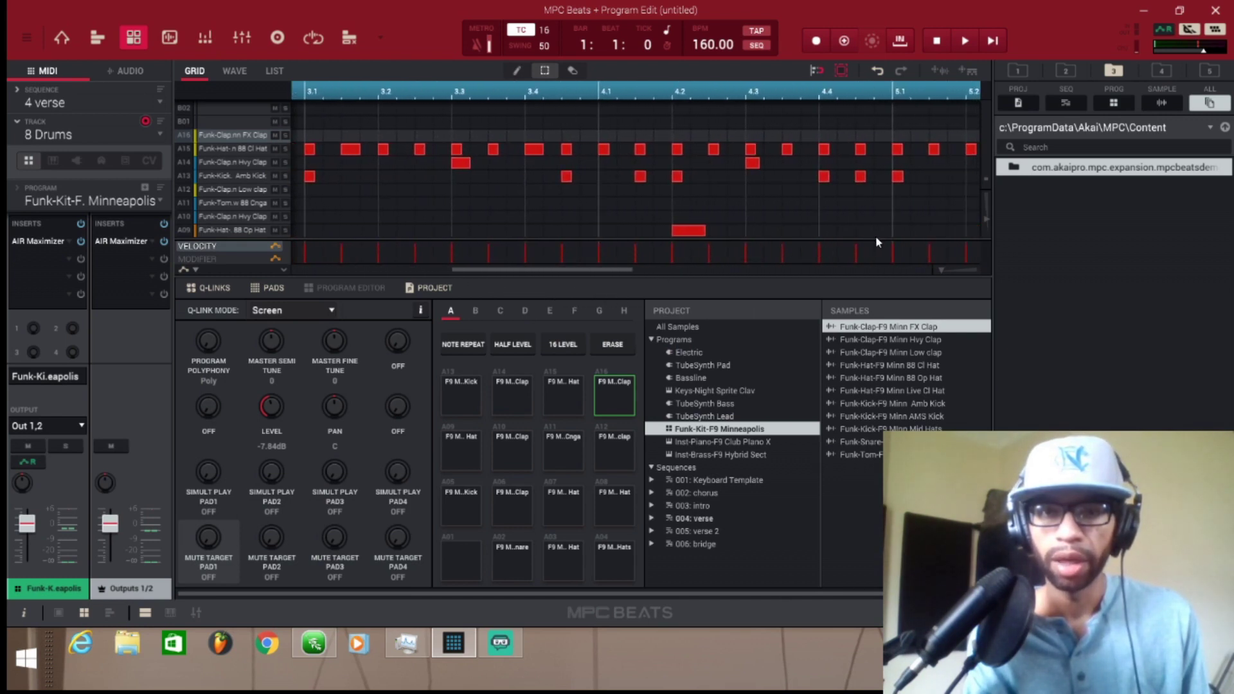
{"action": "left_click_drag", "start_coordinate": [884, 237], "coordinate": [156, 103]}
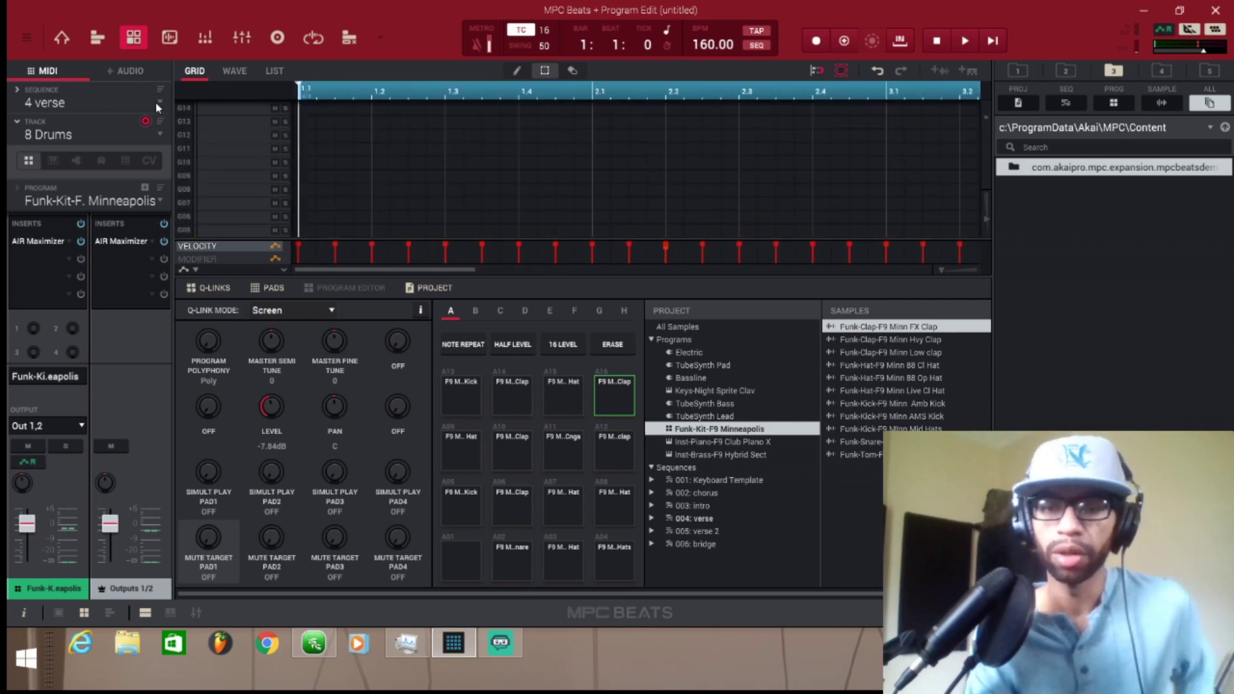
{"action": "key", "text": "Delete"}
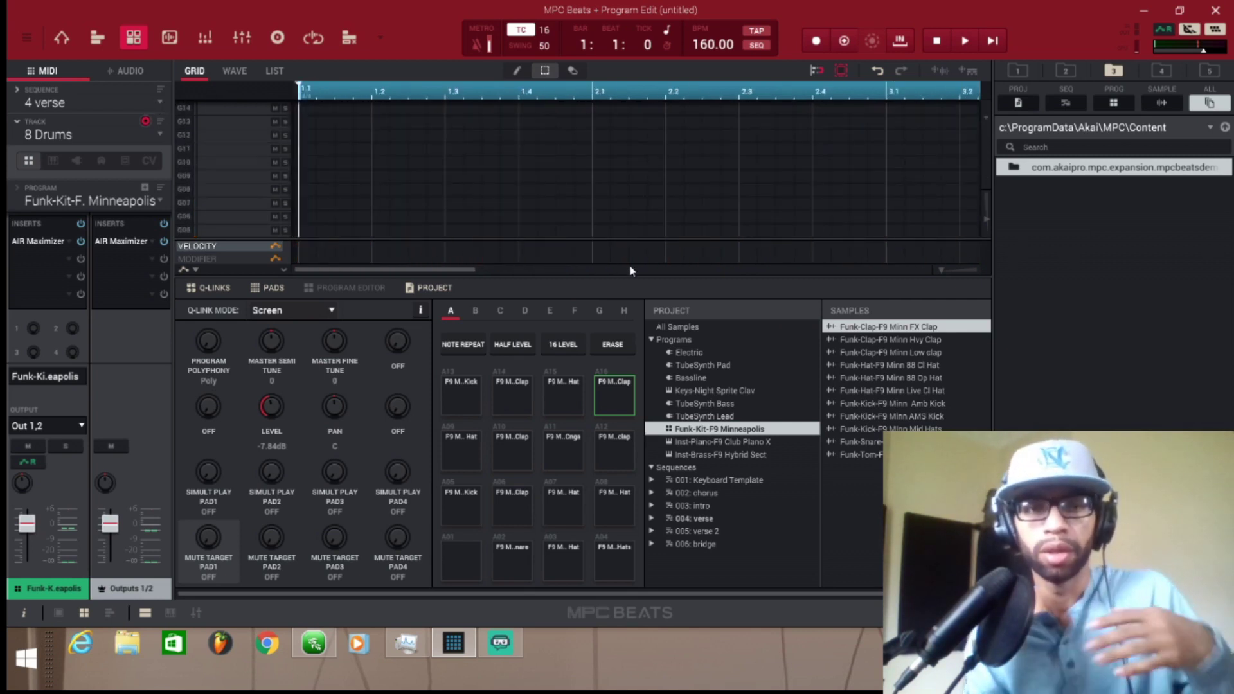
{"action": "key", "text": "ctrl+t"}
{"action": "left_click", "coordinate": [140, 41]}
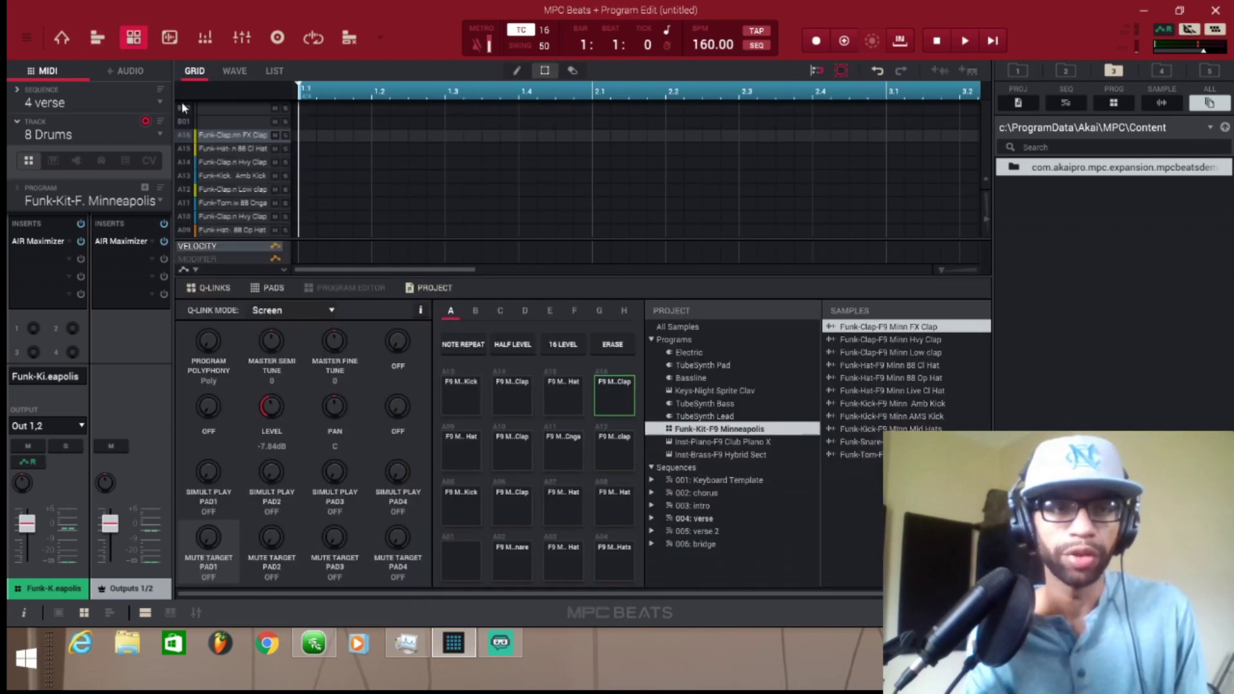
Step: Select the verse's Synth Bass notes in bars 1 to 4, and delete all Synth Pad notes across the 8 bars
{"action": "left_click", "coordinate": [162, 133]}
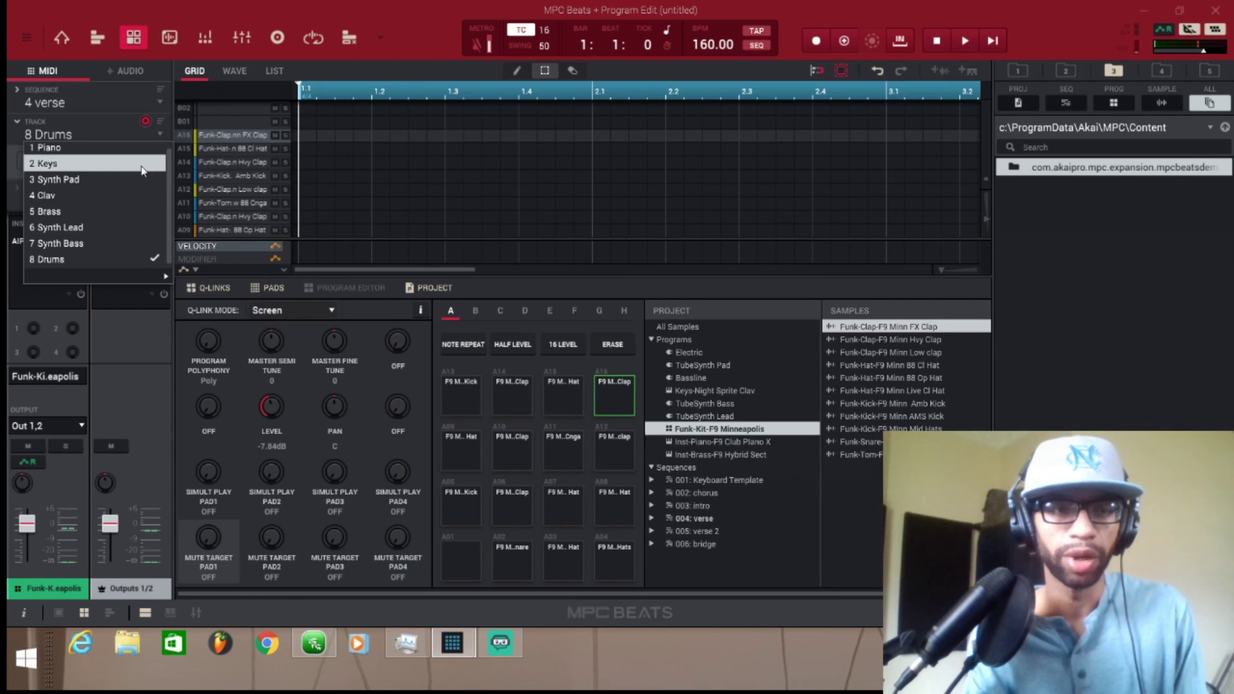
{"action": "left_click", "coordinate": [141, 243]}
{"action": "left_click_drag", "start_coordinate": [383, 269], "coordinate": [610, 278]}
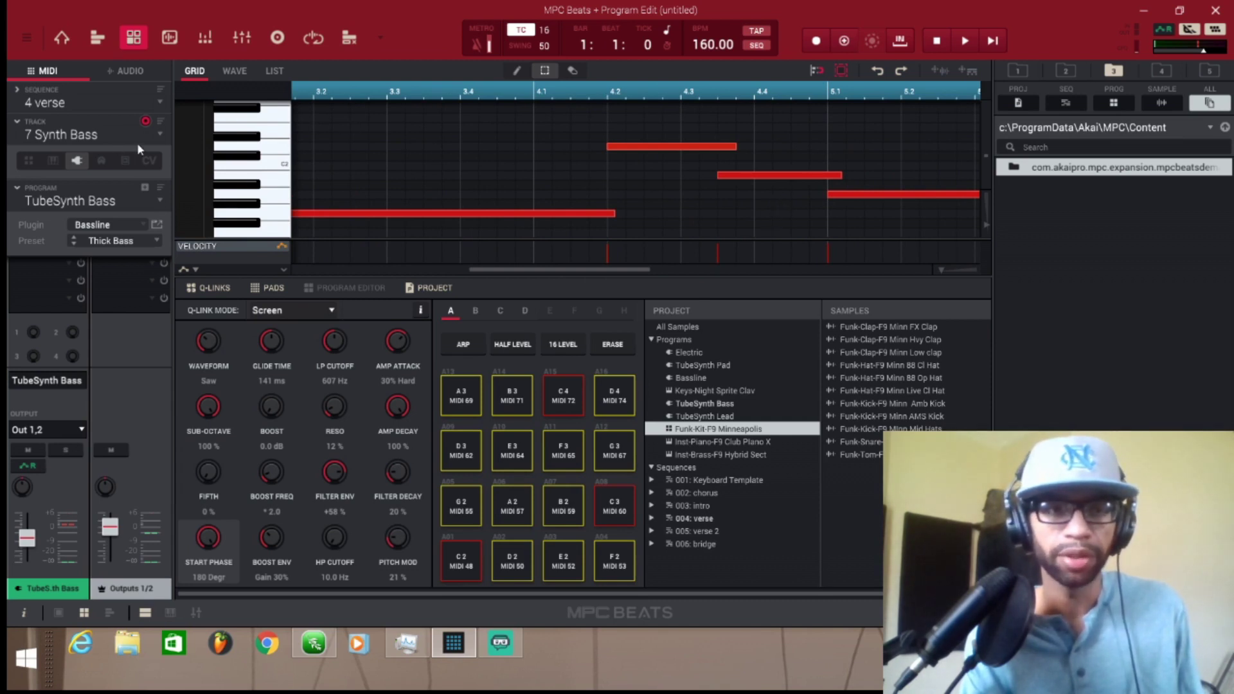
{"action": "left_click", "coordinate": [117, 135]}
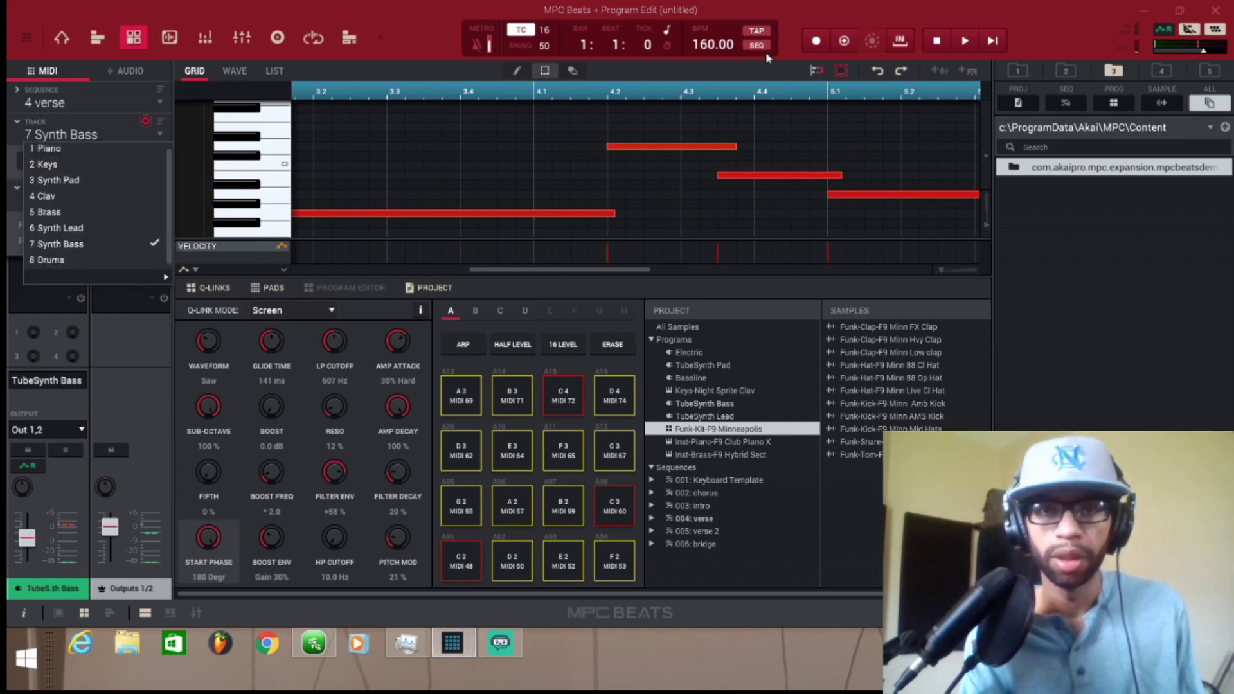
{"action": "left_click", "coordinate": [541, 72]}
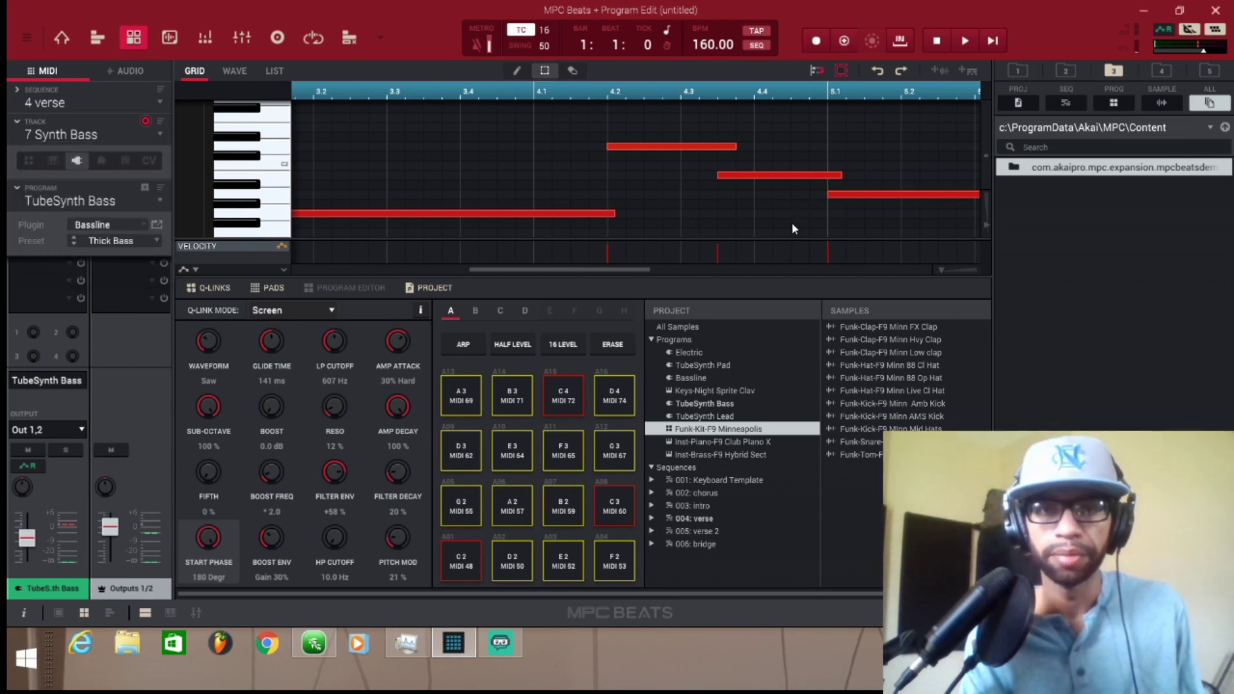
{"action": "scroll", "coordinate": [800, 218], "scroll_direction": "down", "scroll_amount": 2}
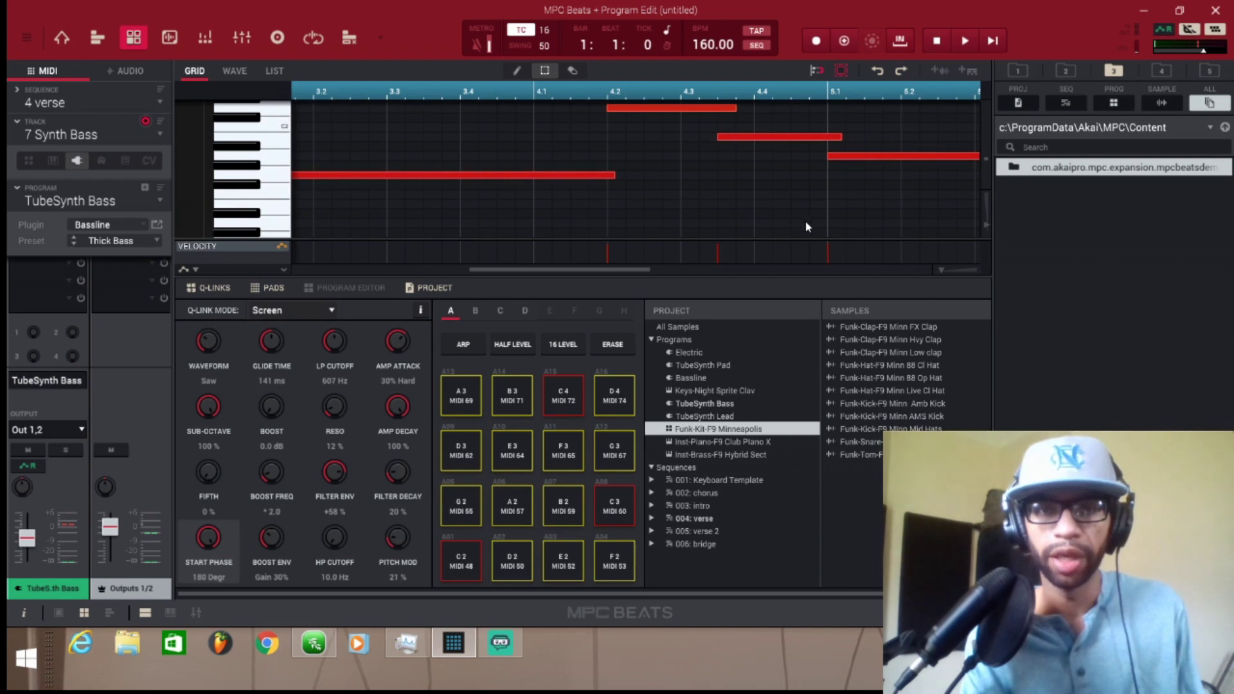
{"action": "left_click_drag", "start_coordinate": [804, 223], "coordinate": [235, 203]}
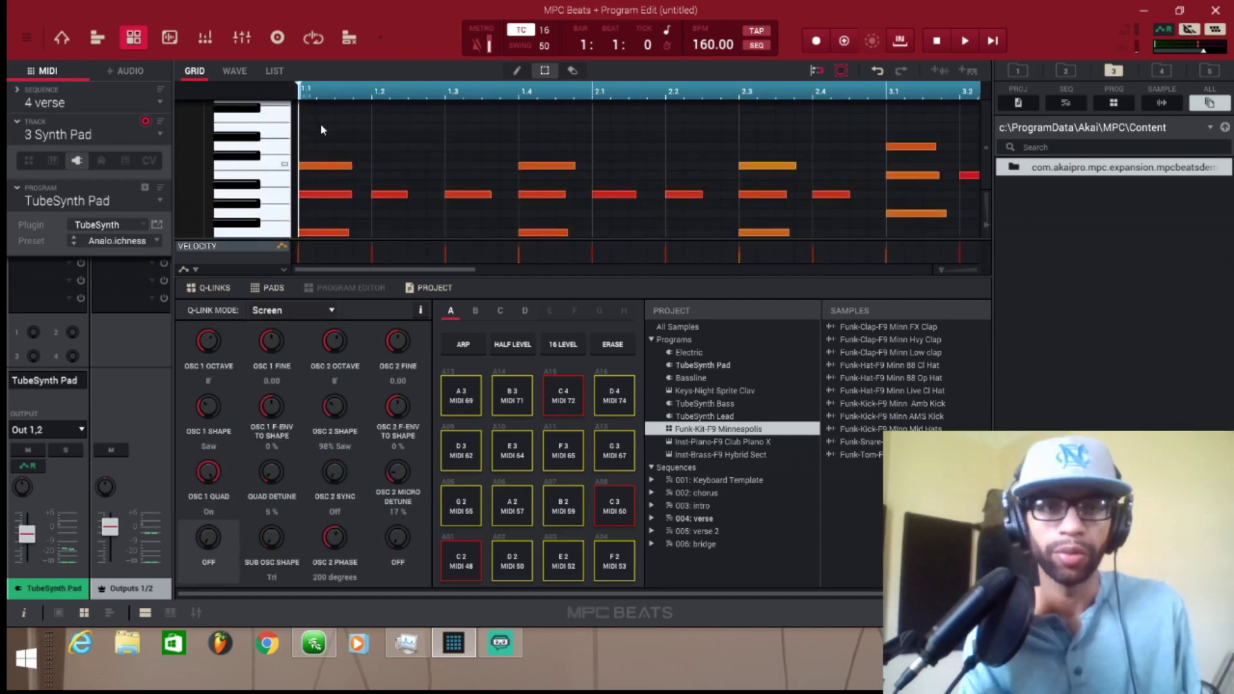
{"action": "left_click_drag", "start_coordinate": [317, 114], "coordinate": [1033, 226]}
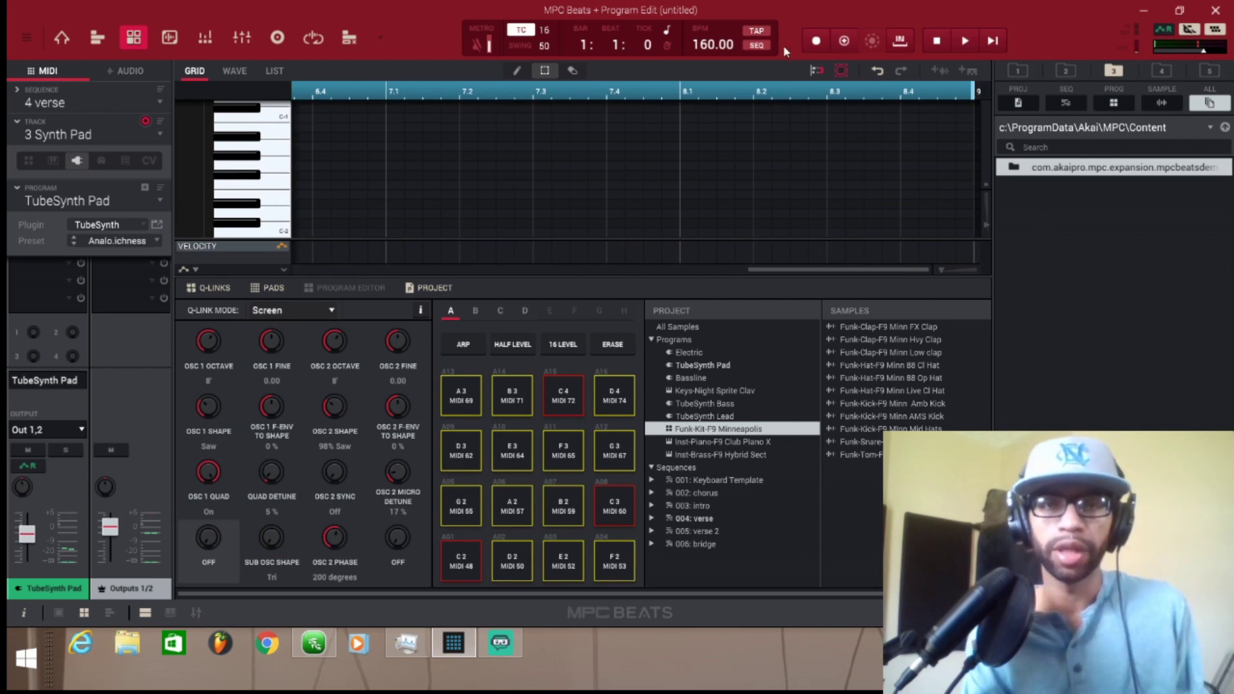
Step: Play the verse sequence with the Synth Lead track in view, stop it and switch to sequence 5, verse 2
{"action": "left_click", "coordinate": [965, 40]}
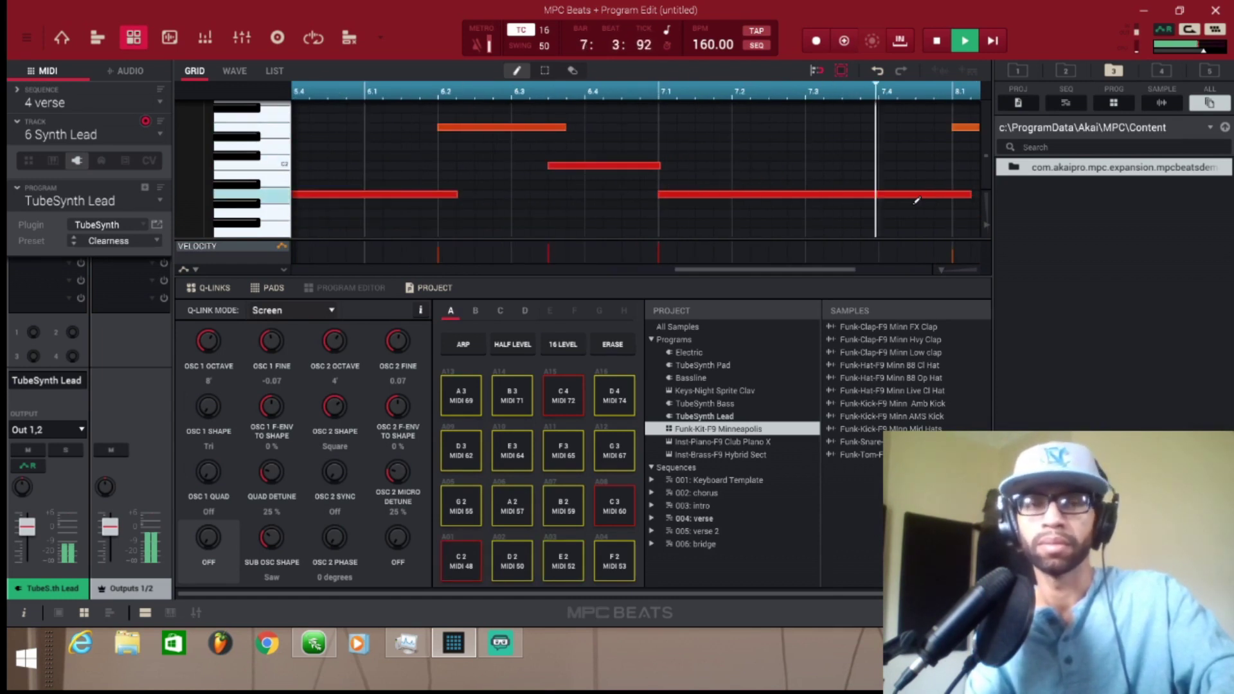
{"action": "key", "text": "space"}
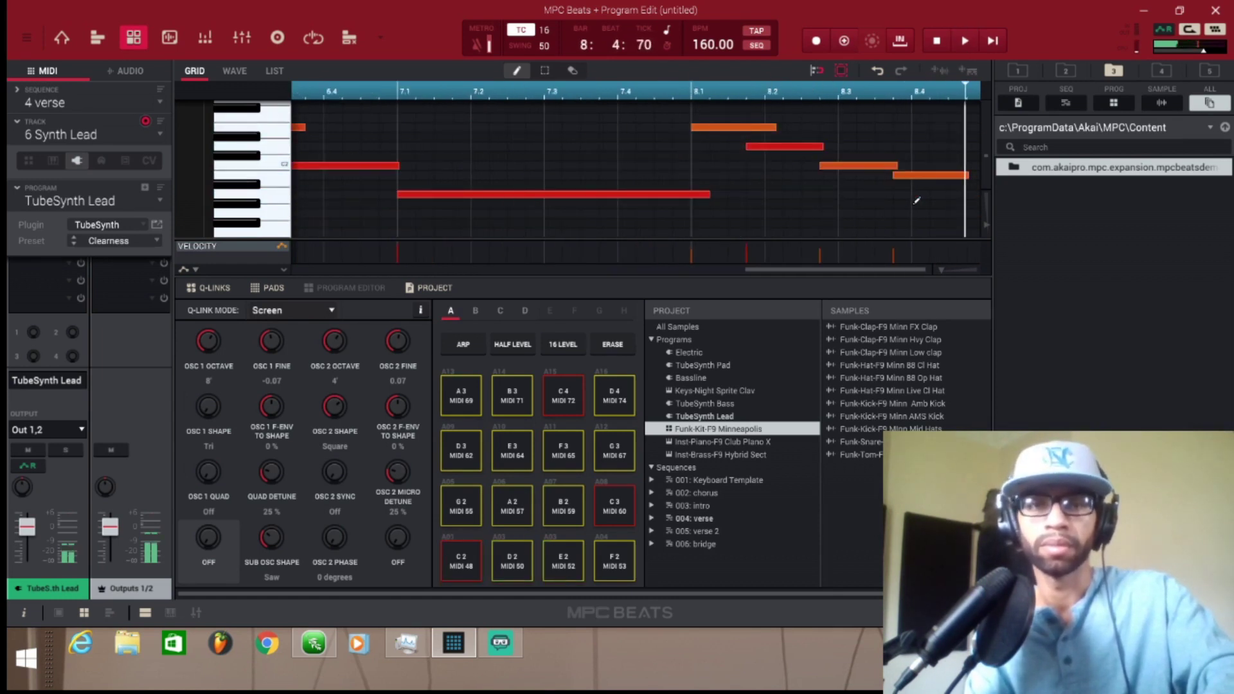
{"action": "left_click", "coordinate": [90, 102]}
{"action": "left_click", "coordinate": [137, 183]}
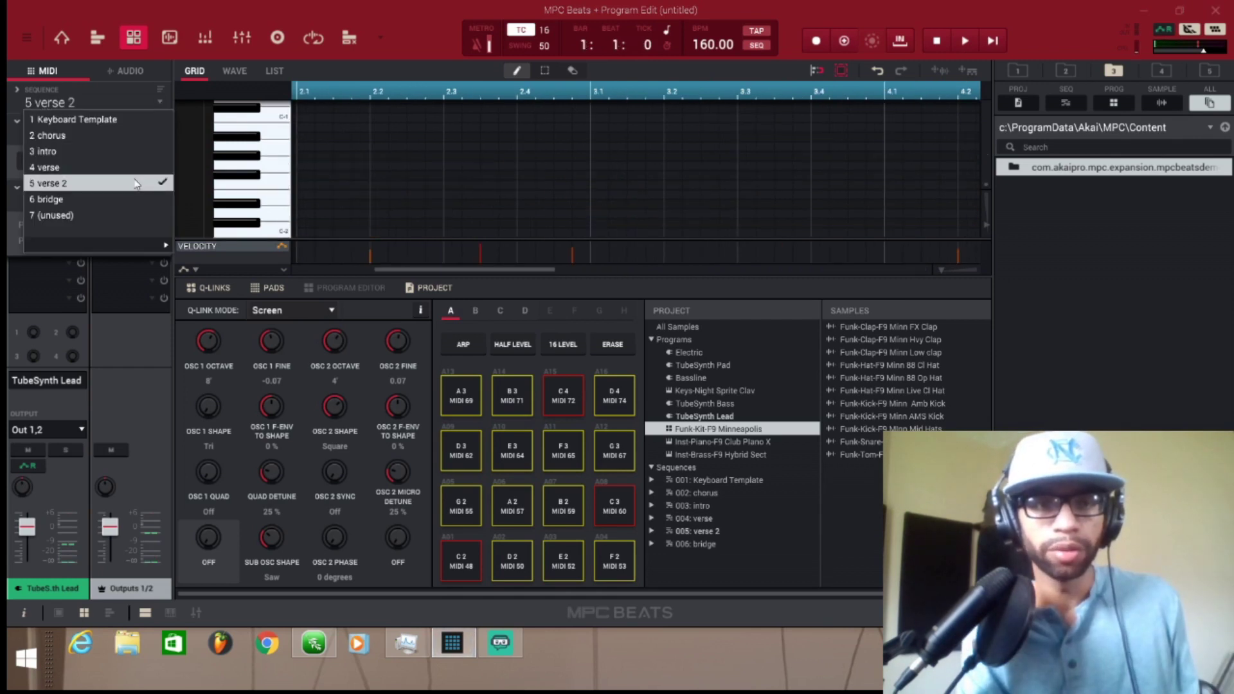
Step: Move the long Synth Lead note near bar 3 of verse 2 so that it starts exactly at 3.1
{"action": "scroll", "coordinate": [494, 152], "scroll_direction": "up", "scroll_amount": 5}
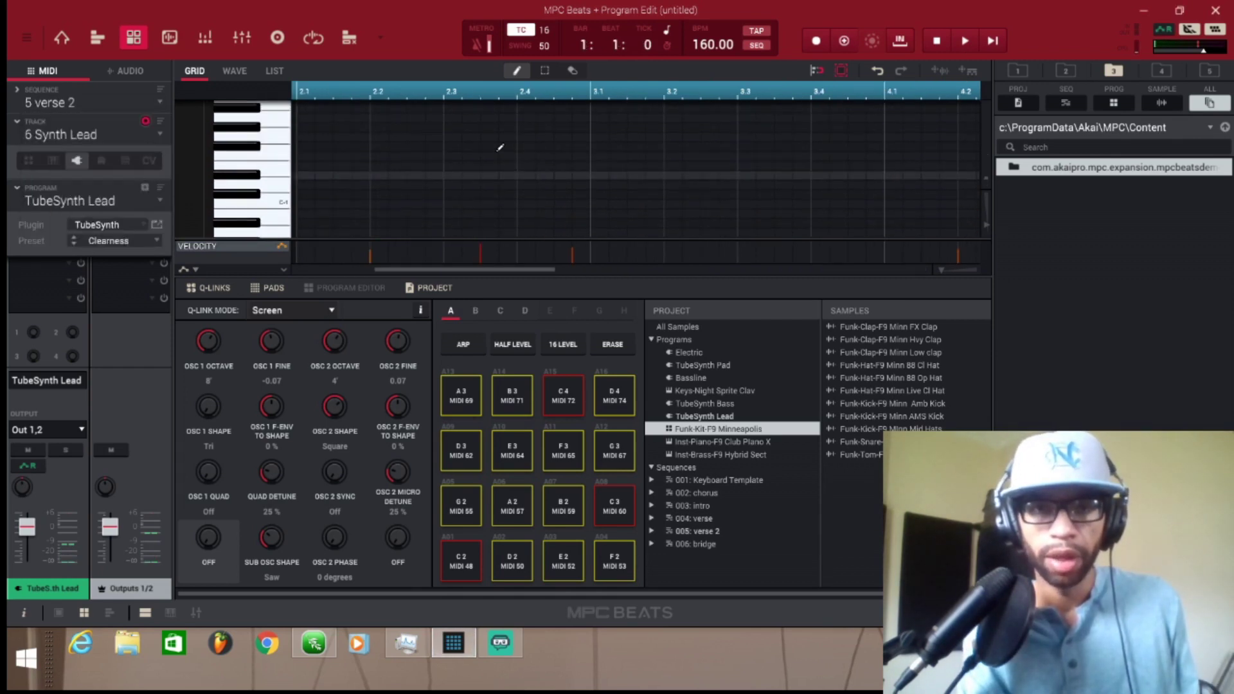
{"action": "scroll", "coordinate": [450, 147], "scroll_direction": "down", "scroll_amount": 5}
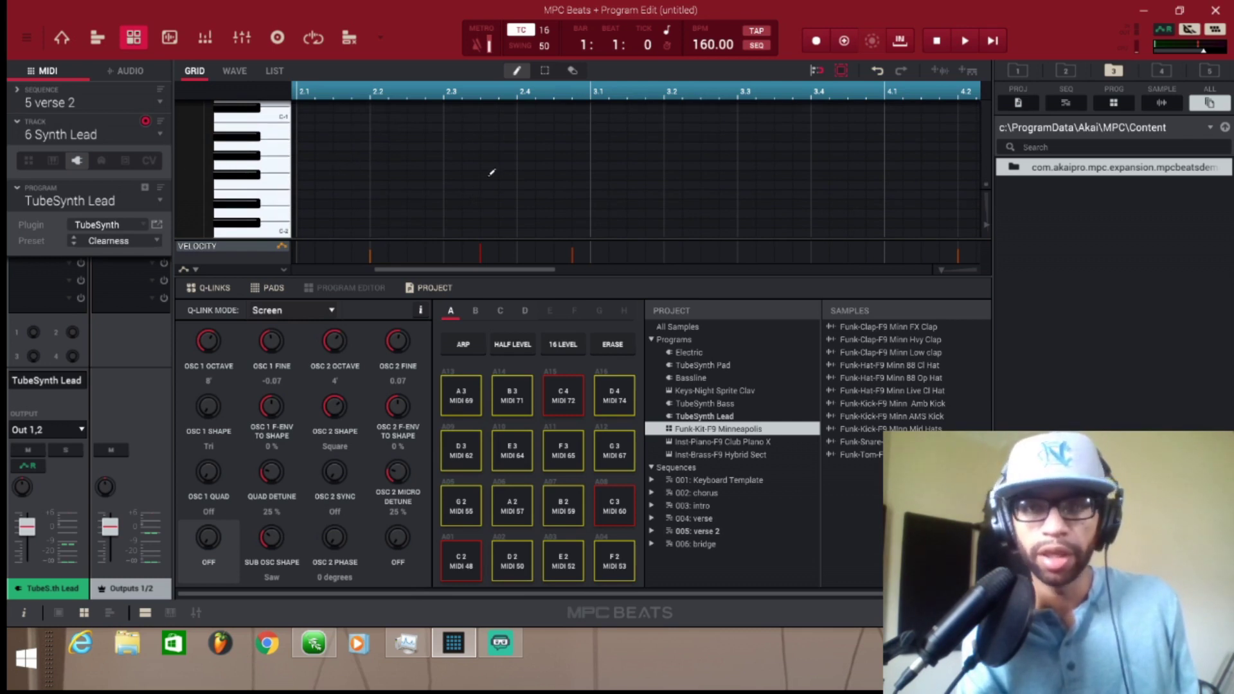
{"action": "scroll", "coordinate": [488, 170], "scroll_direction": "up", "scroll_amount": 10}
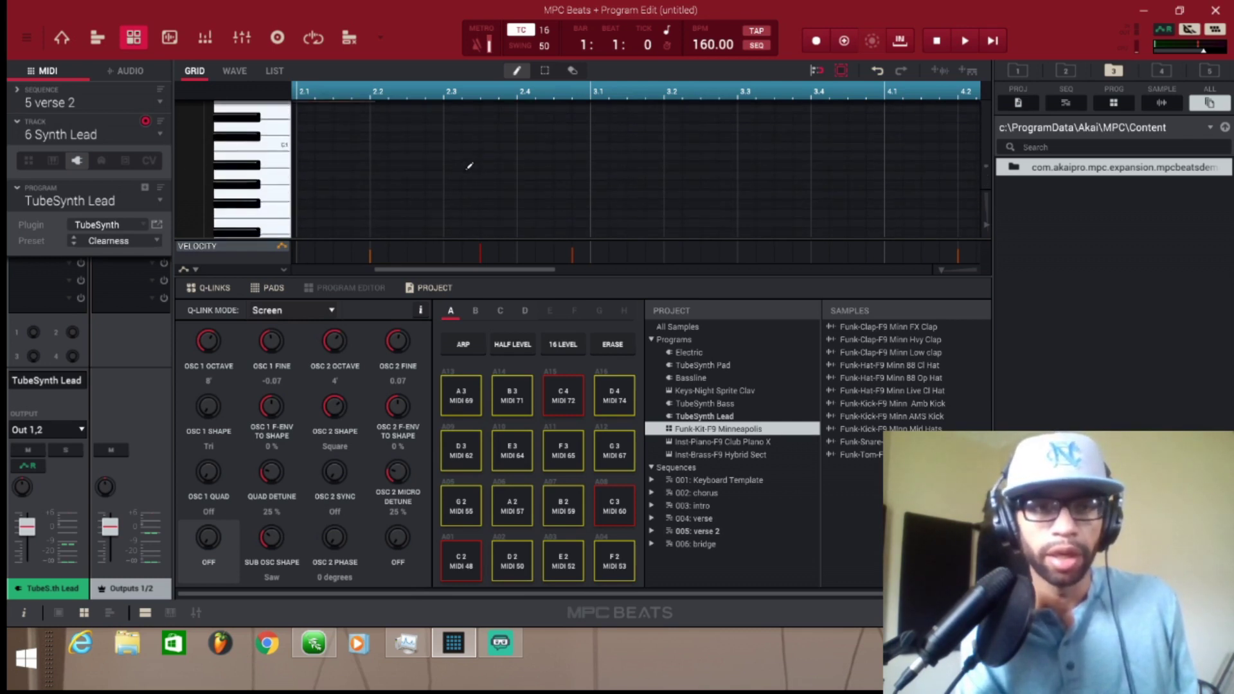
{"action": "scroll", "coordinate": [469, 165], "scroll_direction": "up", "scroll_amount": 12}
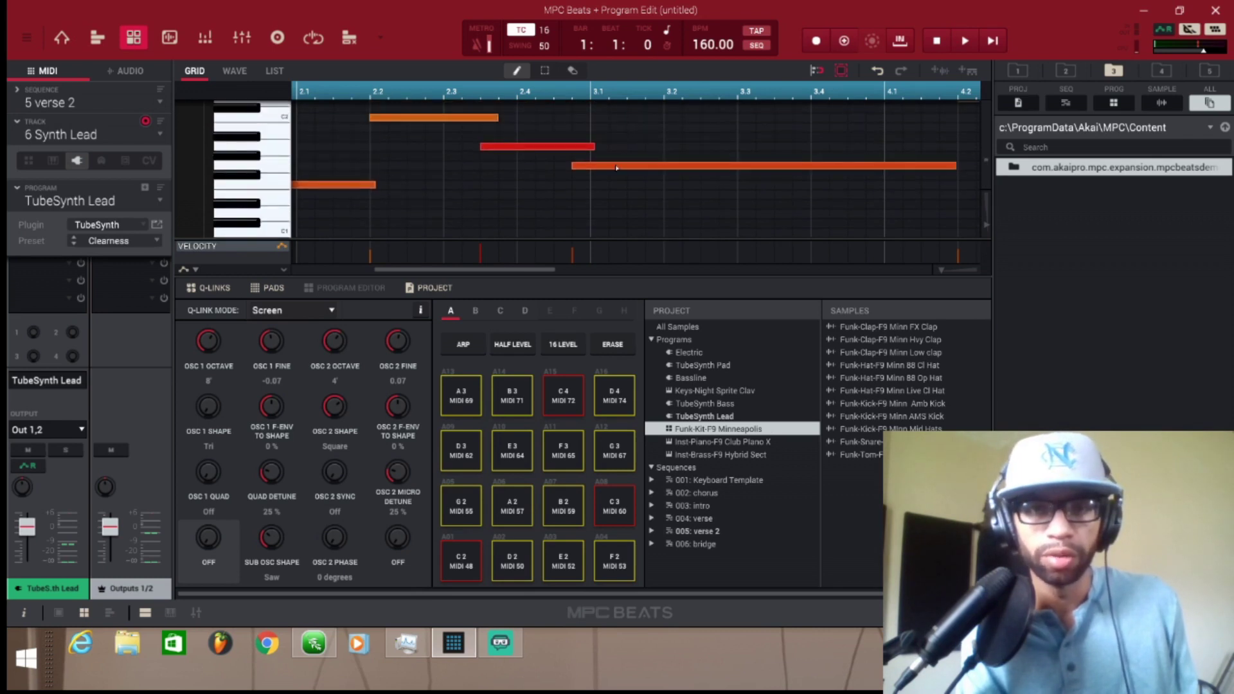
{"action": "left_click_drag", "start_coordinate": [615, 168], "coordinate": [634, 169]}
{"action": "scroll", "coordinate": [588, 151], "scroll_direction": "up", "scroll_amount": 3}
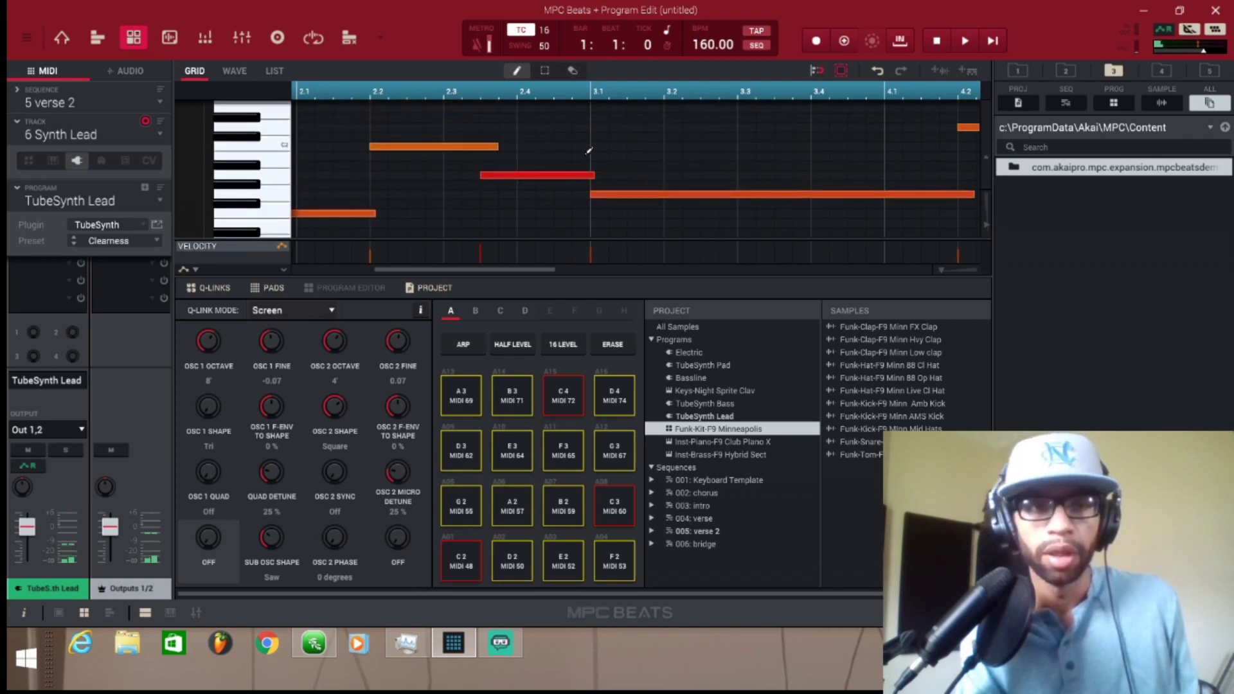
Step: Play the verse 2 sequence, stop it near the end of bar 8 and switch to sequence 6, bridge
{"action": "key", "text": "space"}
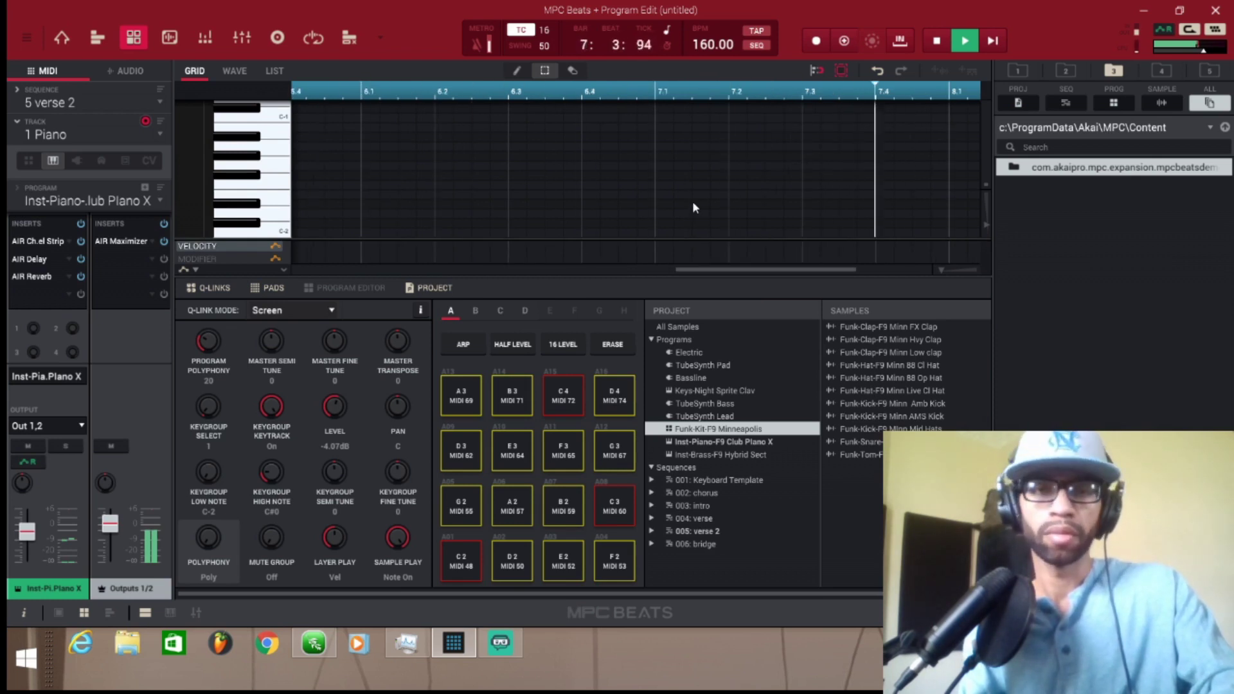
{"action": "key", "text": "space"}
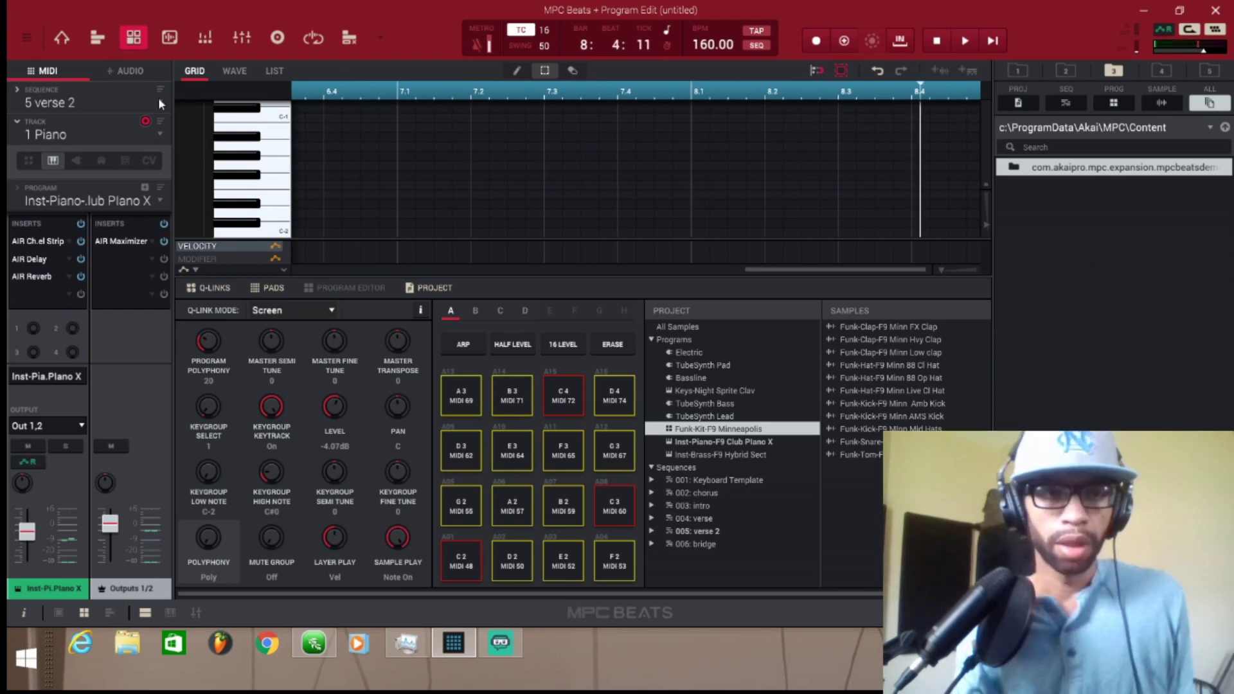
{"action": "left_click", "coordinate": [160, 102]}
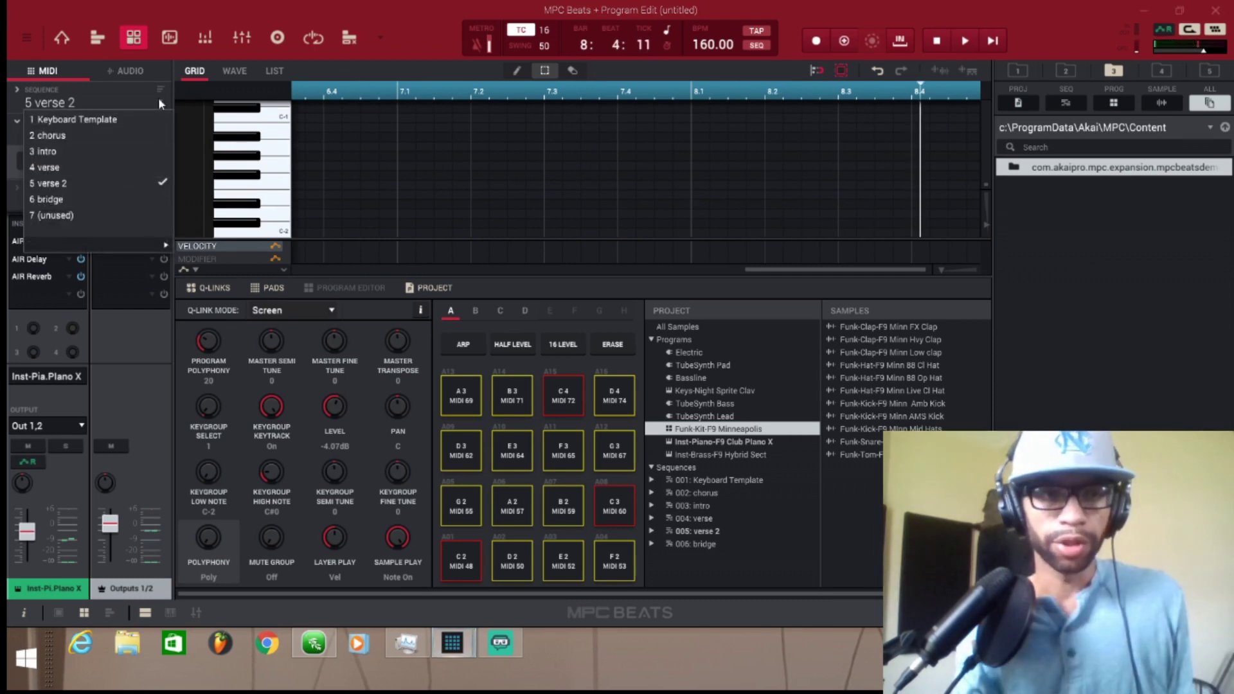
{"action": "left_click", "coordinate": [143, 199]}
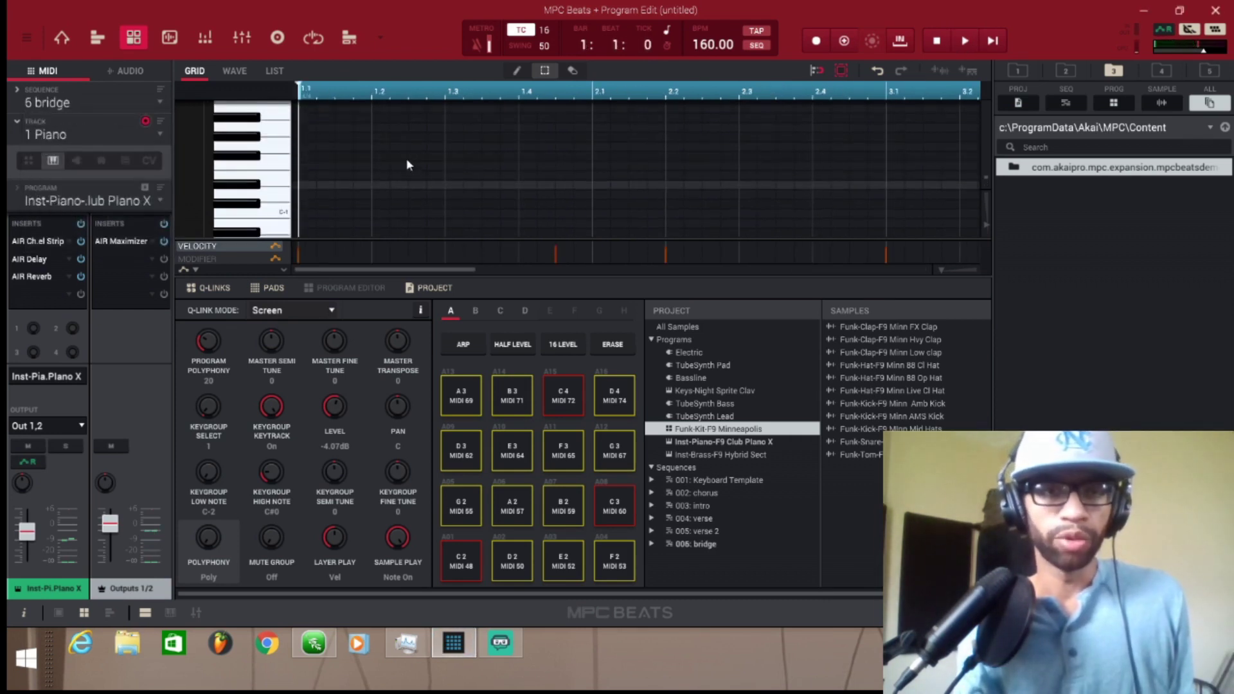
Step: Play the bridge sequence with its Synth Lead track in view, stop it and reselect the bridge sequence
{"action": "left_click", "coordinate": [156, 104]}
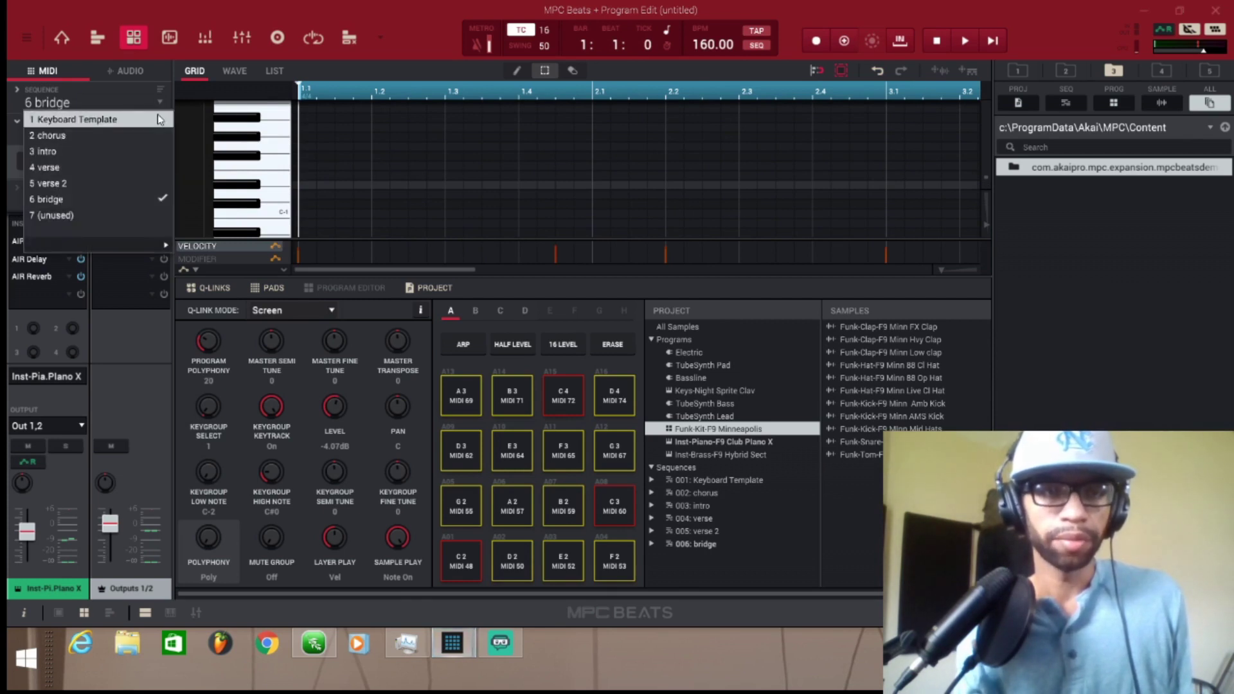
{"action": "left_click", "coordinate": [157, 116]}
{"action": "key", "text": "space"}
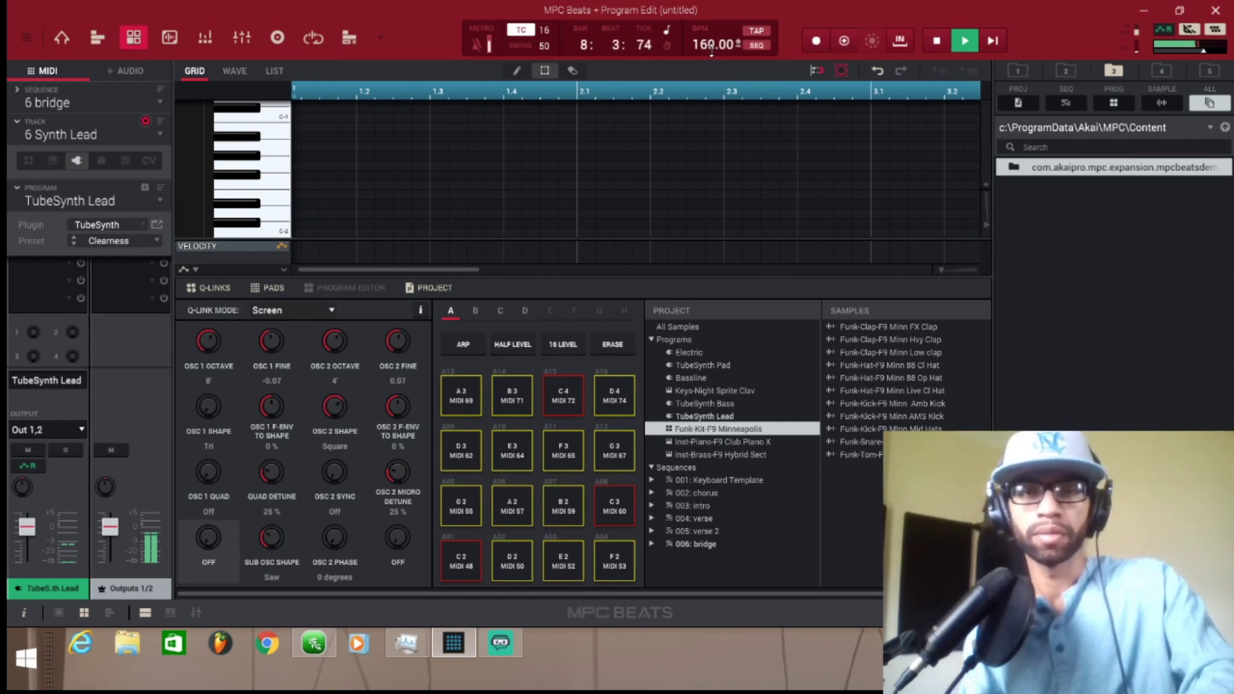
{"action": "key", "text": "space"}
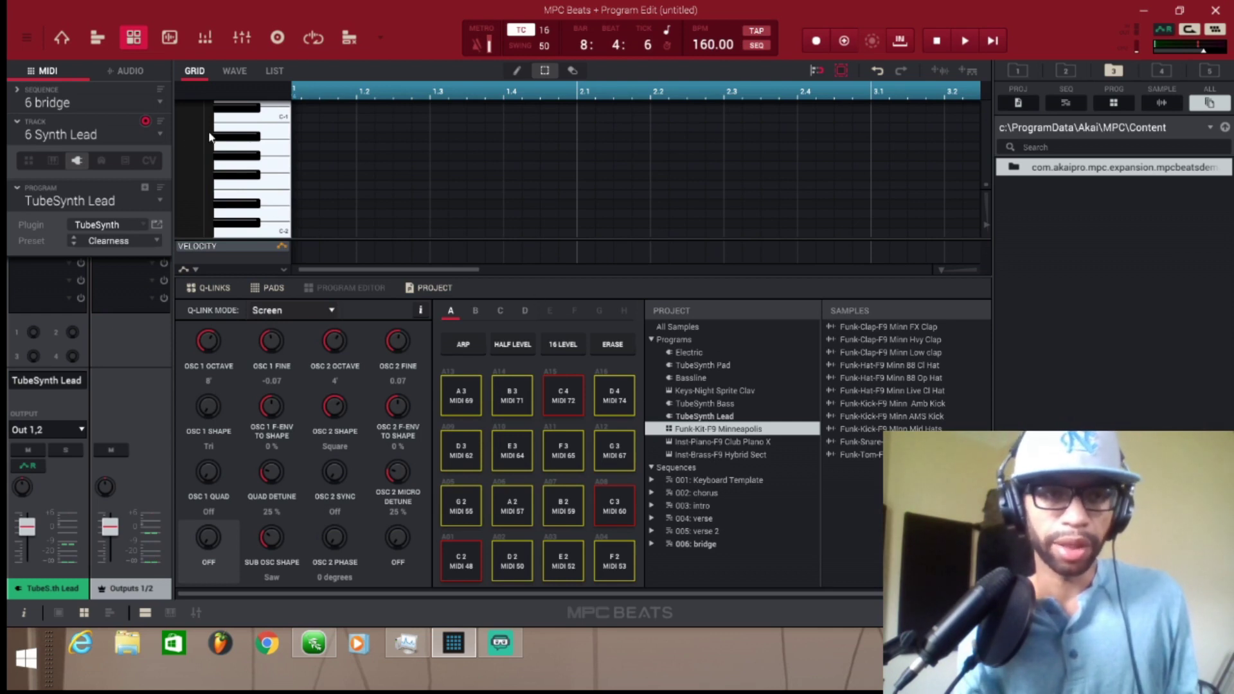
{"action": "left_click", "coordinate": [156, 100]}
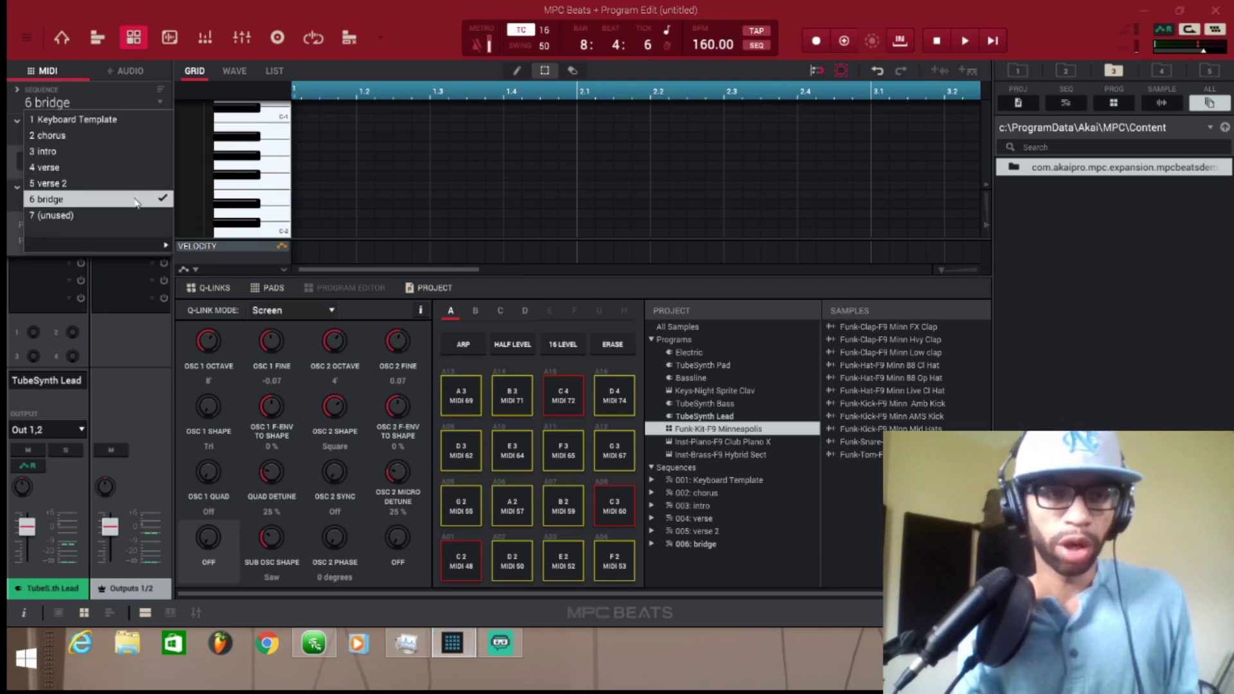
{"action": "left_click", "coordinate": [96, 199]}
{"action": "key", "text": "space"}
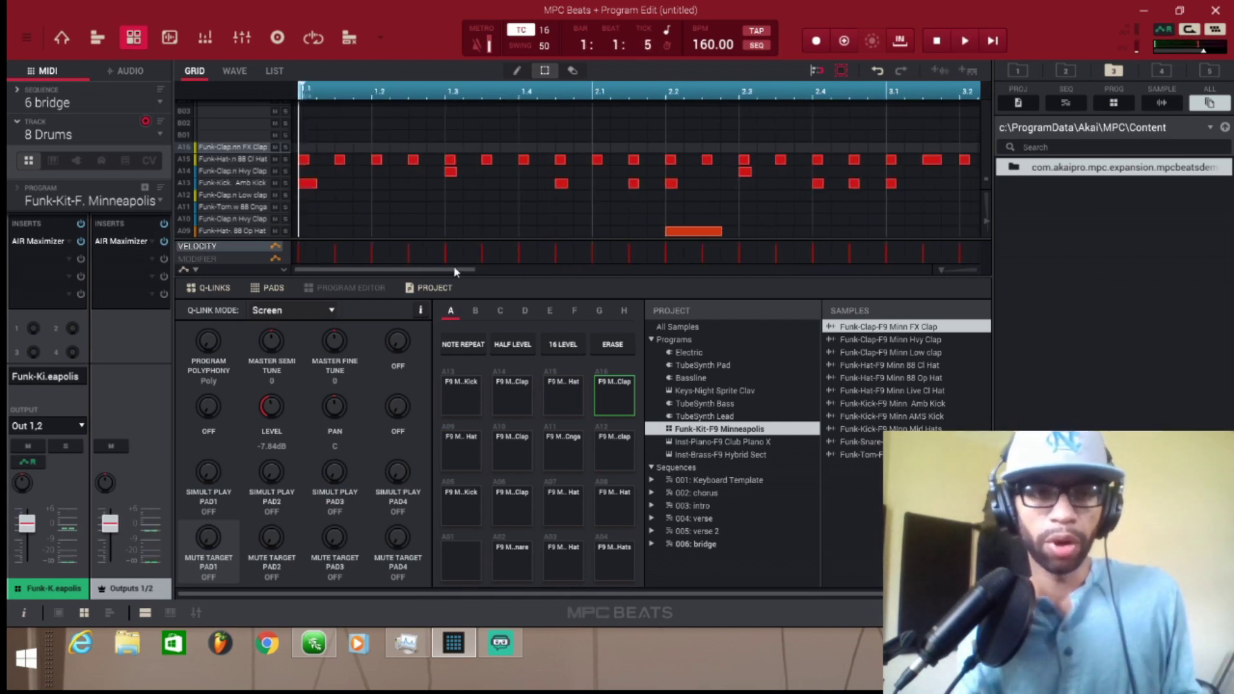
Step: Show the bridge's Synth Bass track and play the sequence through to the end of bar 8
{"action": "left_click", "coordinate": [160, 90]}
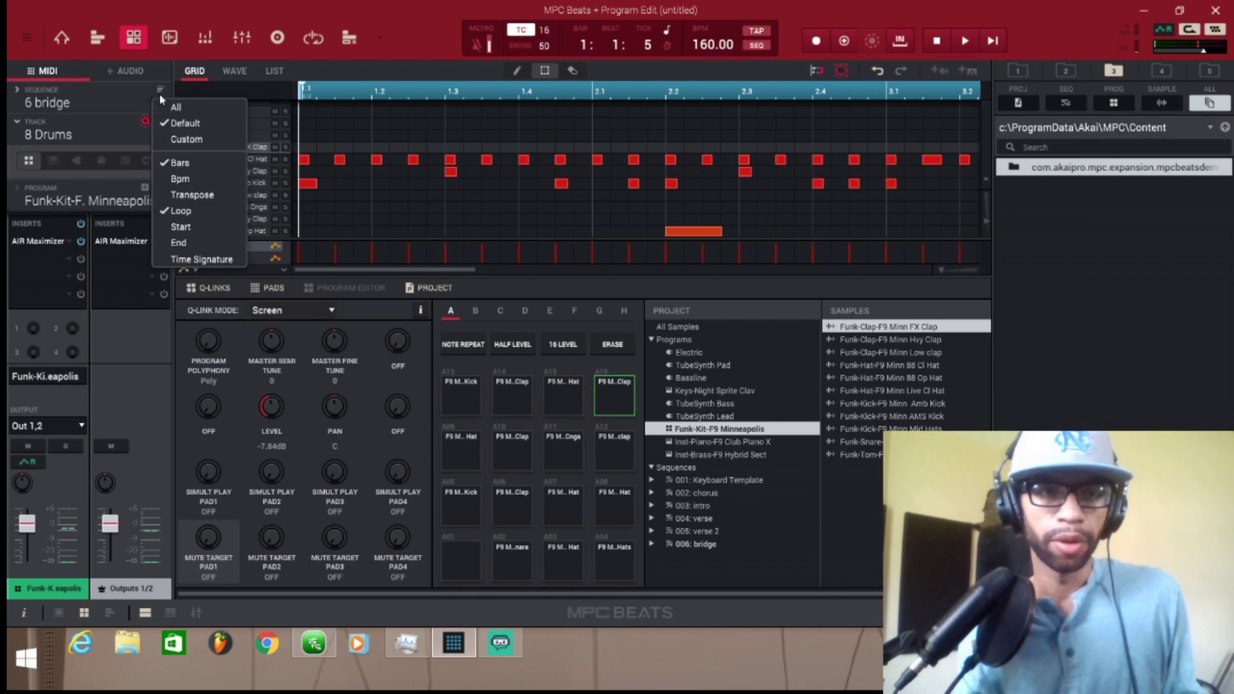
{"action": "left_click", "coordinate": [118, 121]}
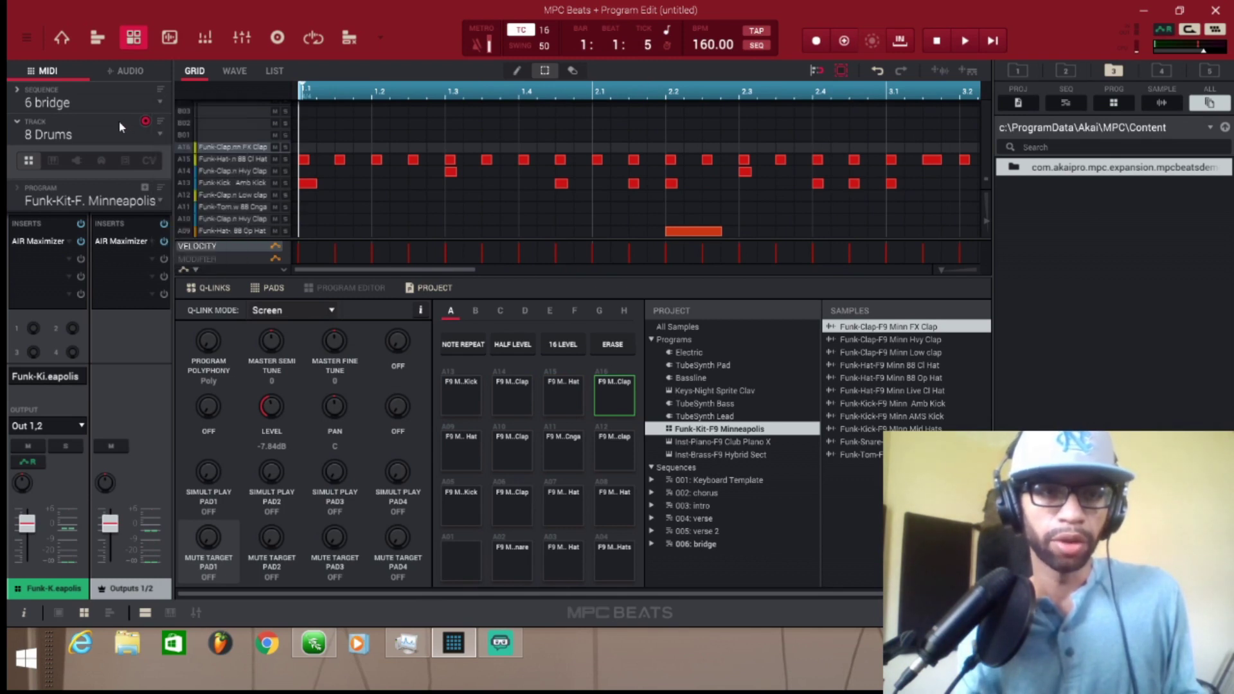
{"action": "left_click", "coordinate": [160, 141]}
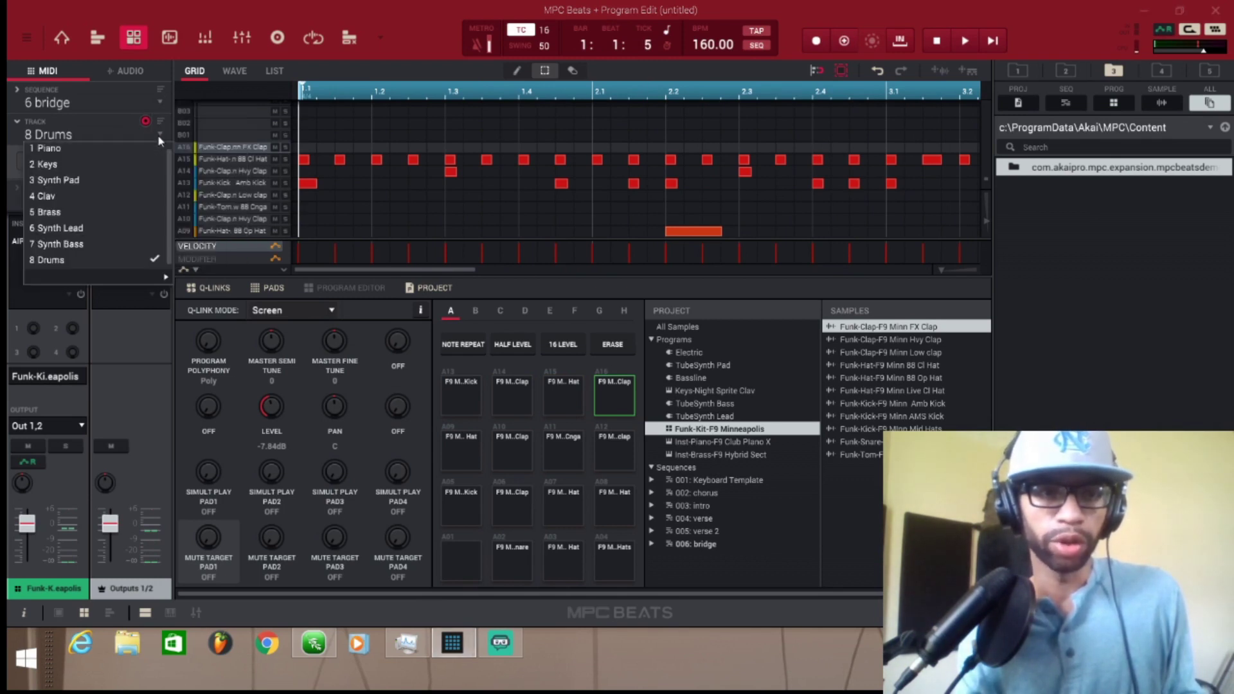
{"action": "left_click", "coordinate": [115, 244]}
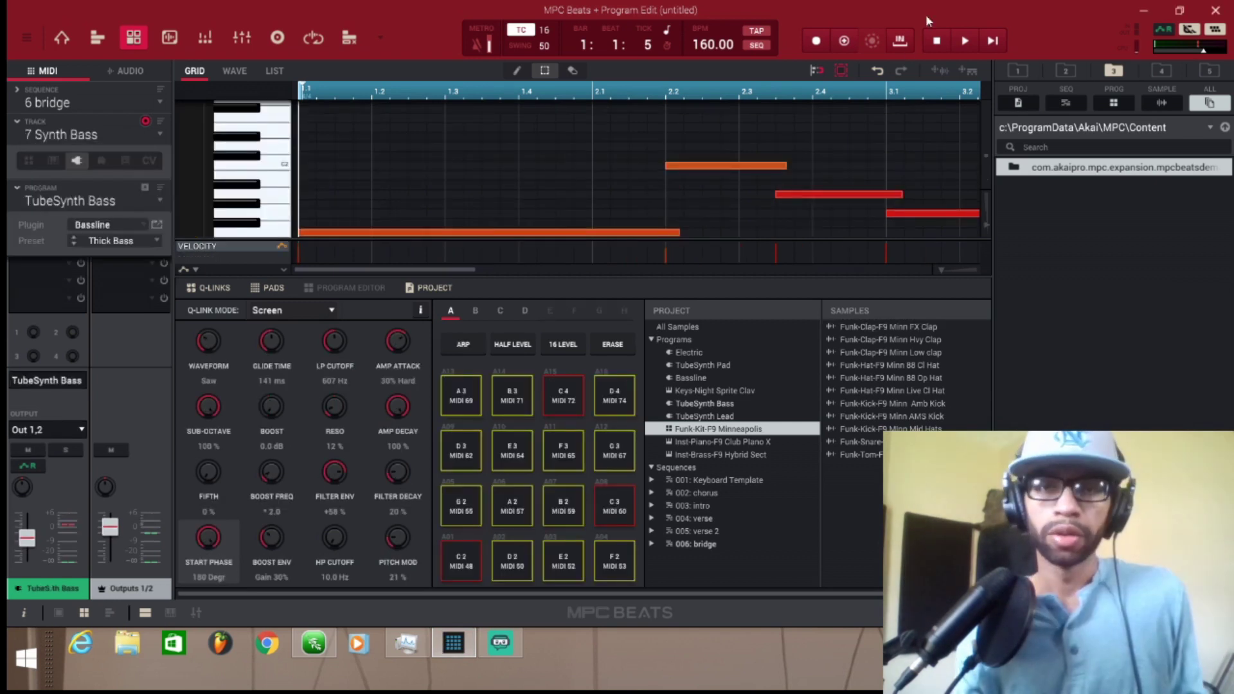
{"action": "left_click", "coordinate": [969, 45]}
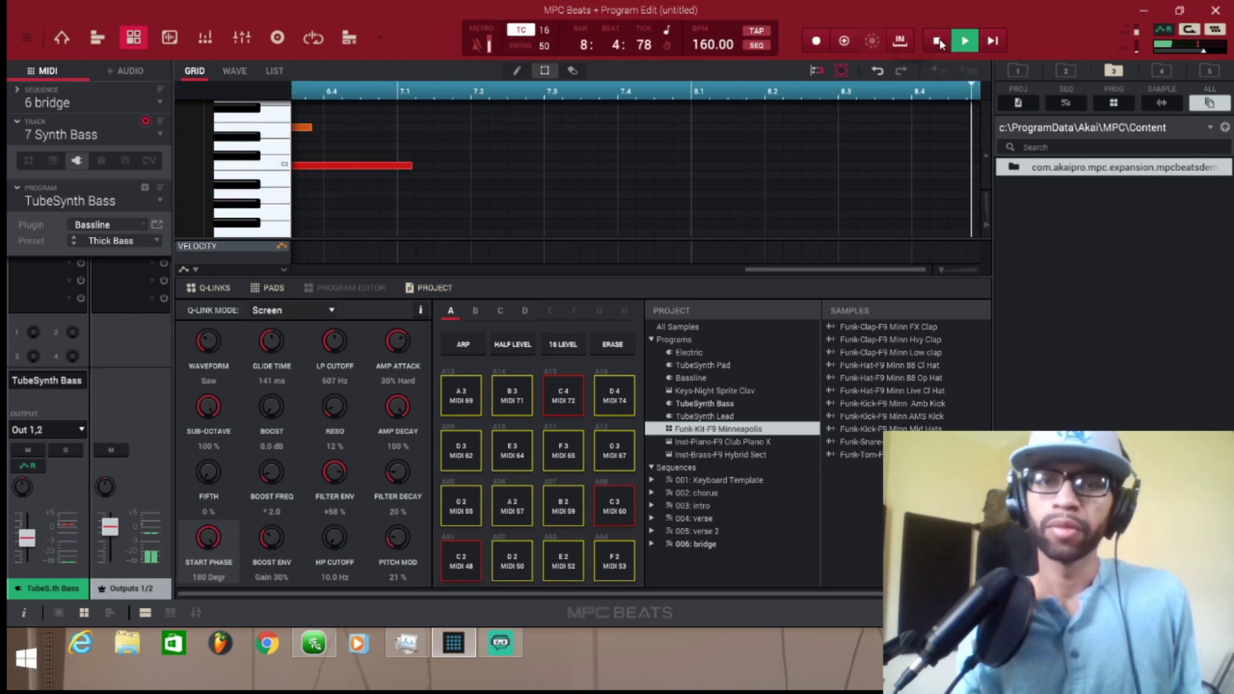
{"action": "left_click", "coordinate": [938, 42]}
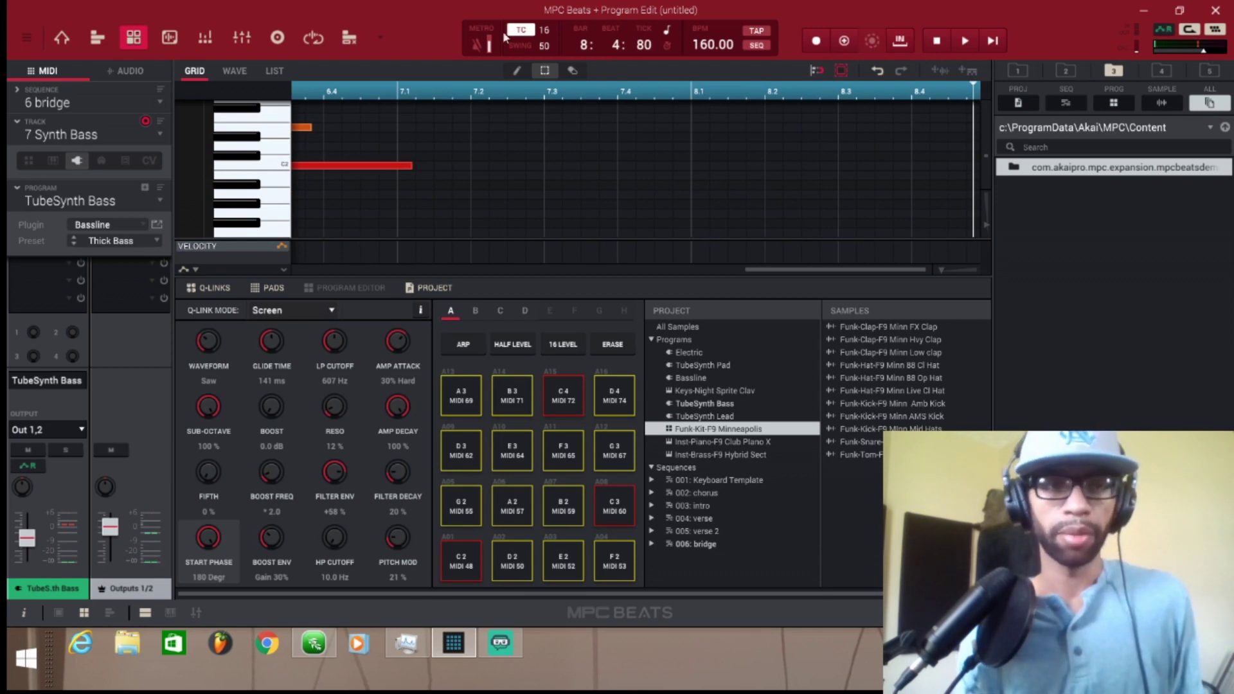
Step: Switch to sequence 2, chorus, and look through its Synth Pad and Synth Lead tracks
{"action": "left_click", "coordinate": [65, 103]}
{"action": "left_click", "coordinate": [65, 136]}
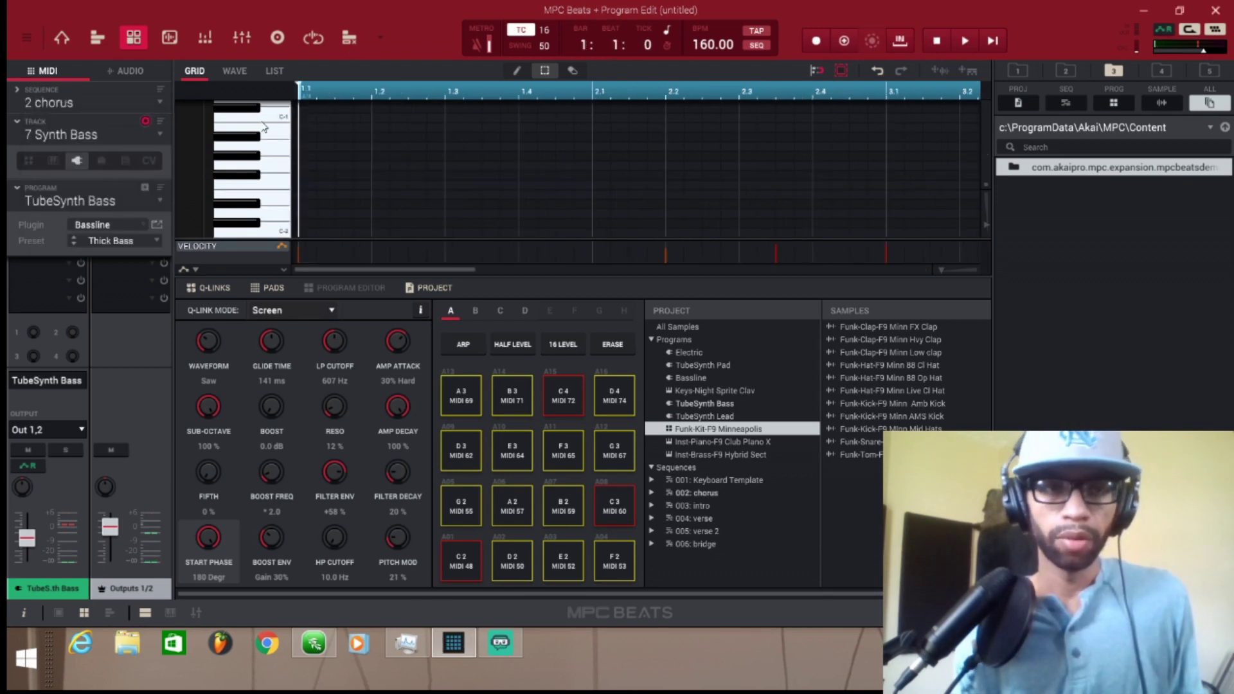
{"action": "left_click", "coordinate": [154, 133]}
{"action": "left_click", "coordinate": [124, 179]}
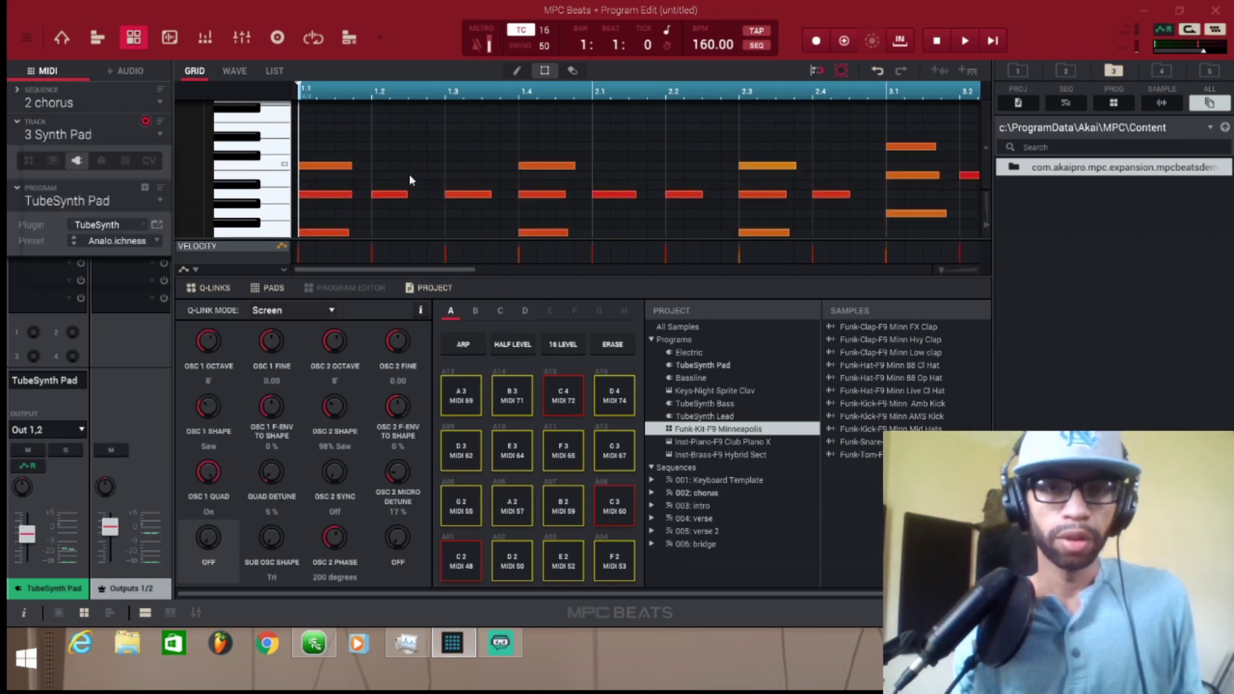
{"action": "left_click", "coordinate": [160, 132]}
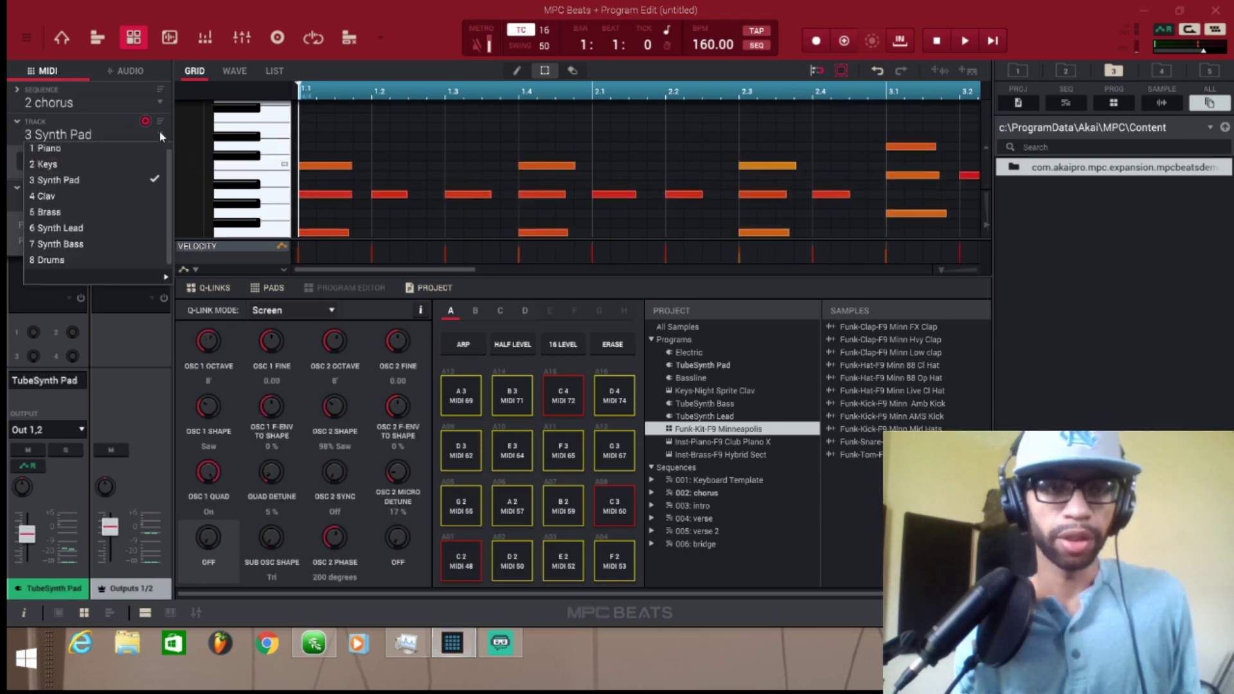
{"action": "left_click", "coordinate": [118, 227]}
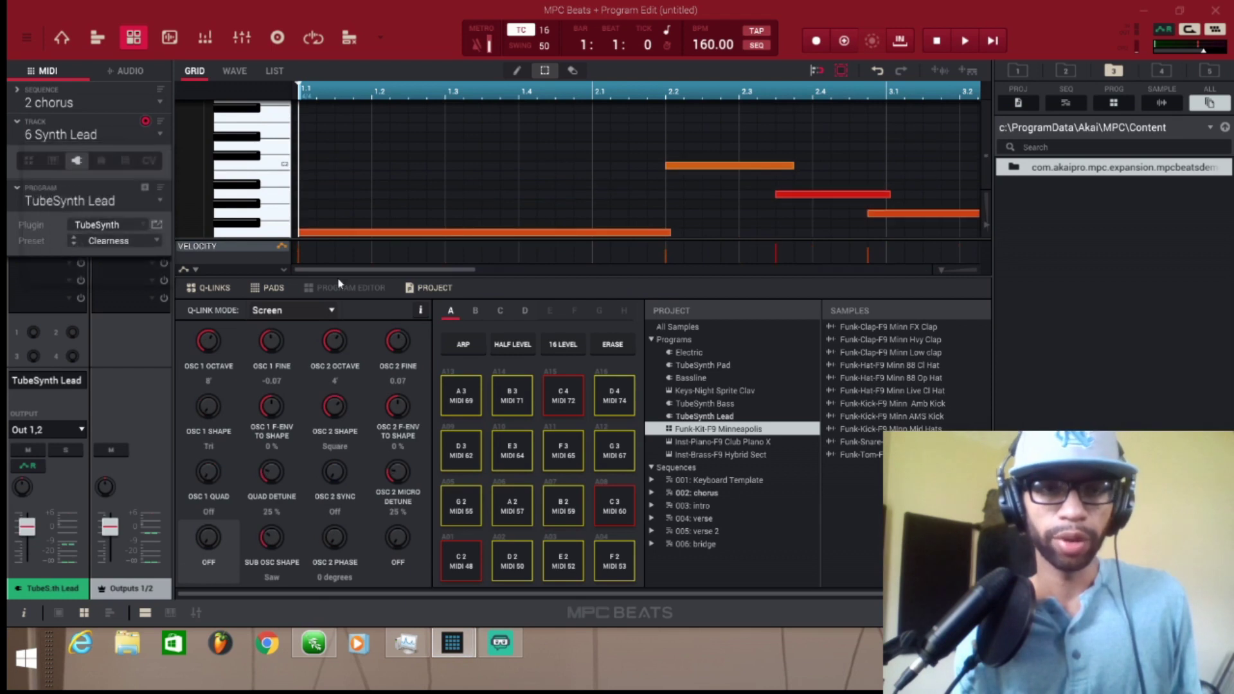
Step: Copy sequence 2, chorus, over the unused sequence 7 with the name chorus 2
{"action": "left_click", "coordinate": [26, 37]}
{"action": "mouse_move", "coordinate": [46, 94]}
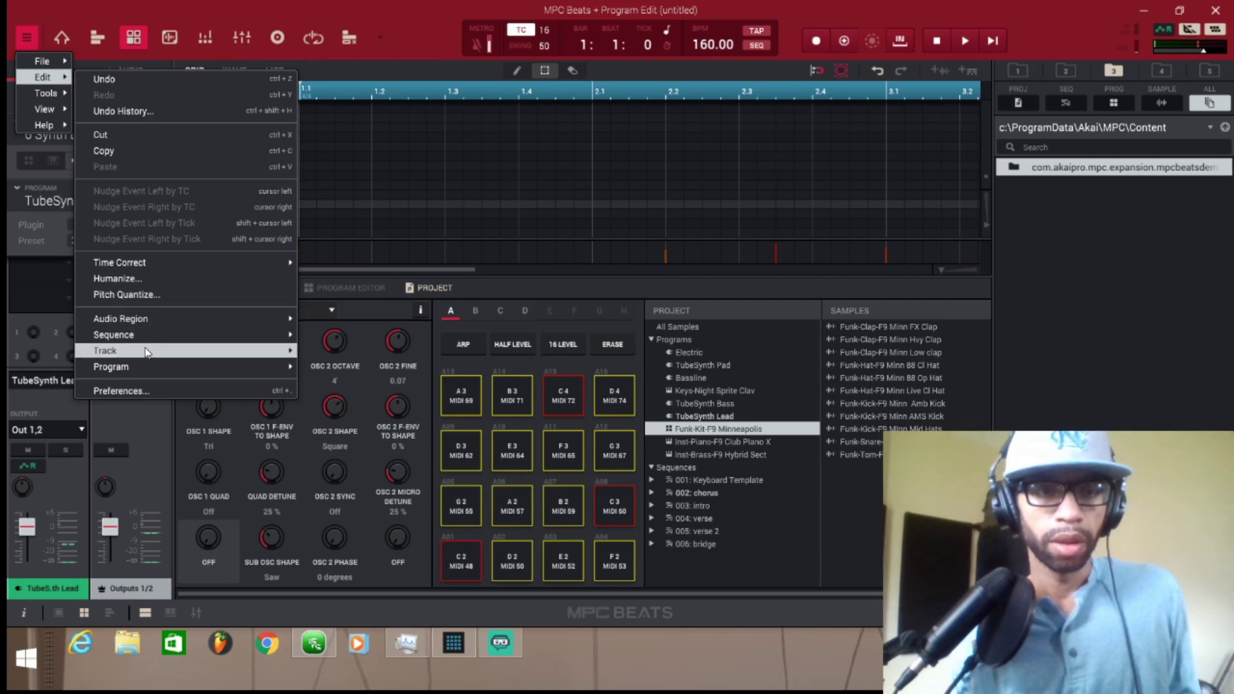
{"action": "mouse_move", "coordinate": [151, 334]}
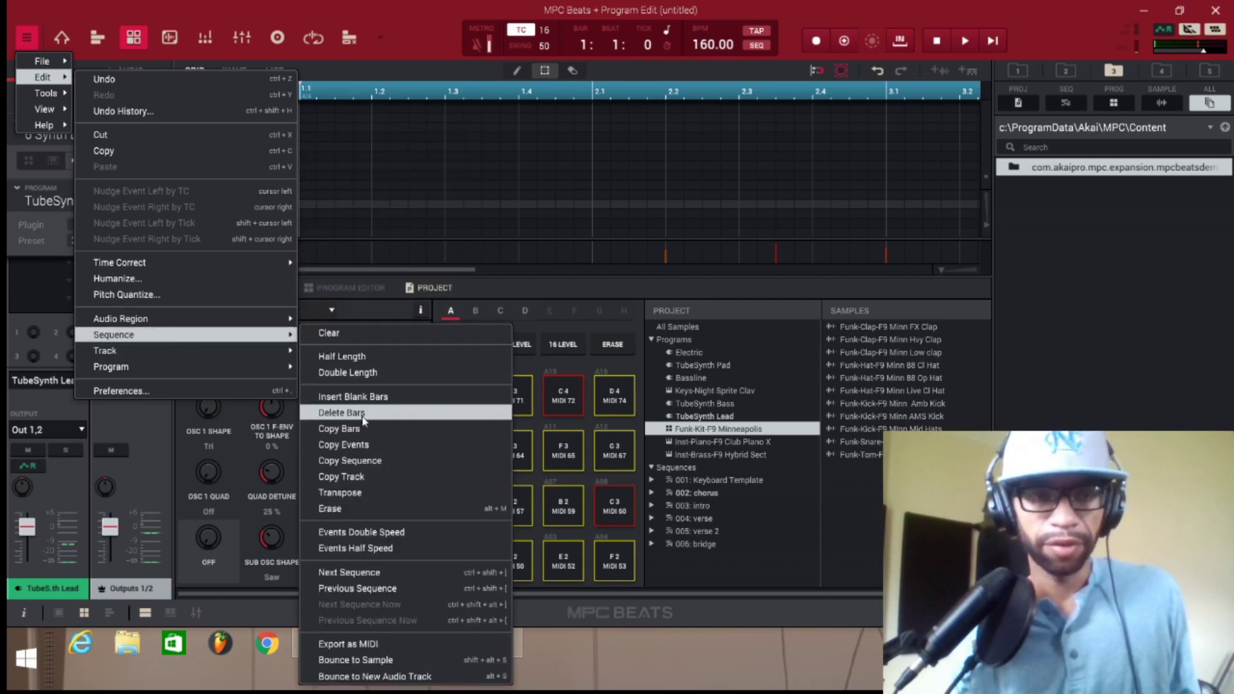
{"action": "left_click", "coordinate": [349, 461]}
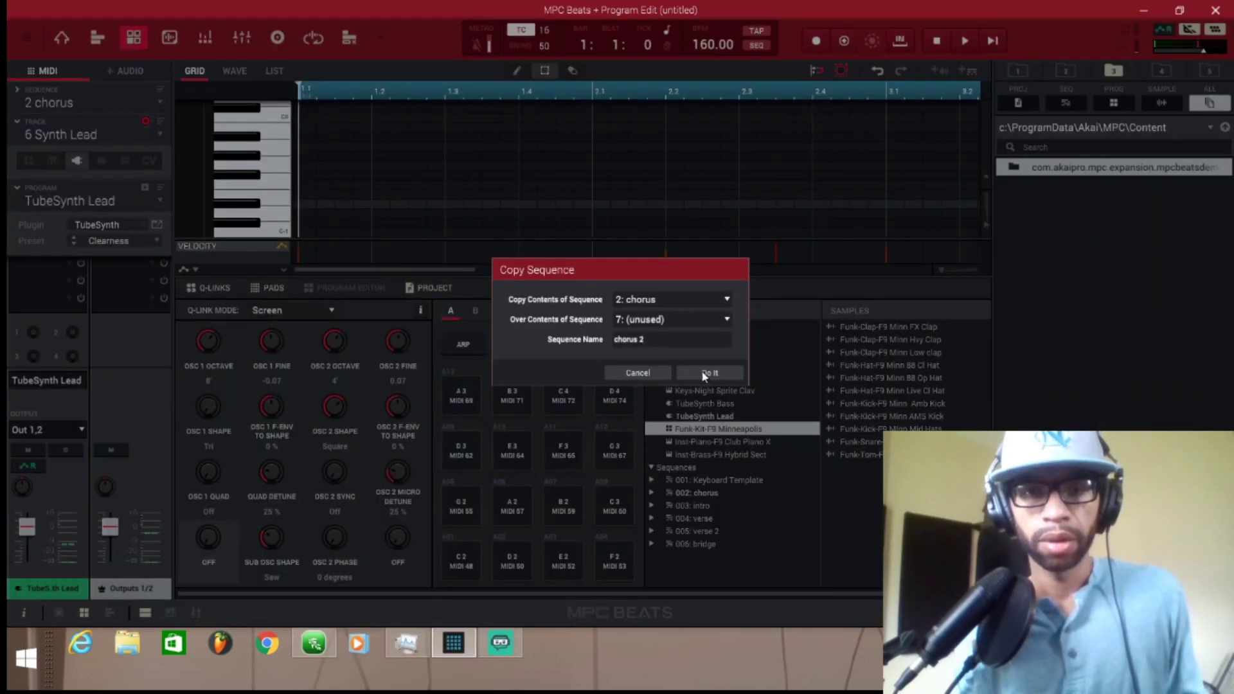
{"action": "left_click", "coordinate": [704, 379]}
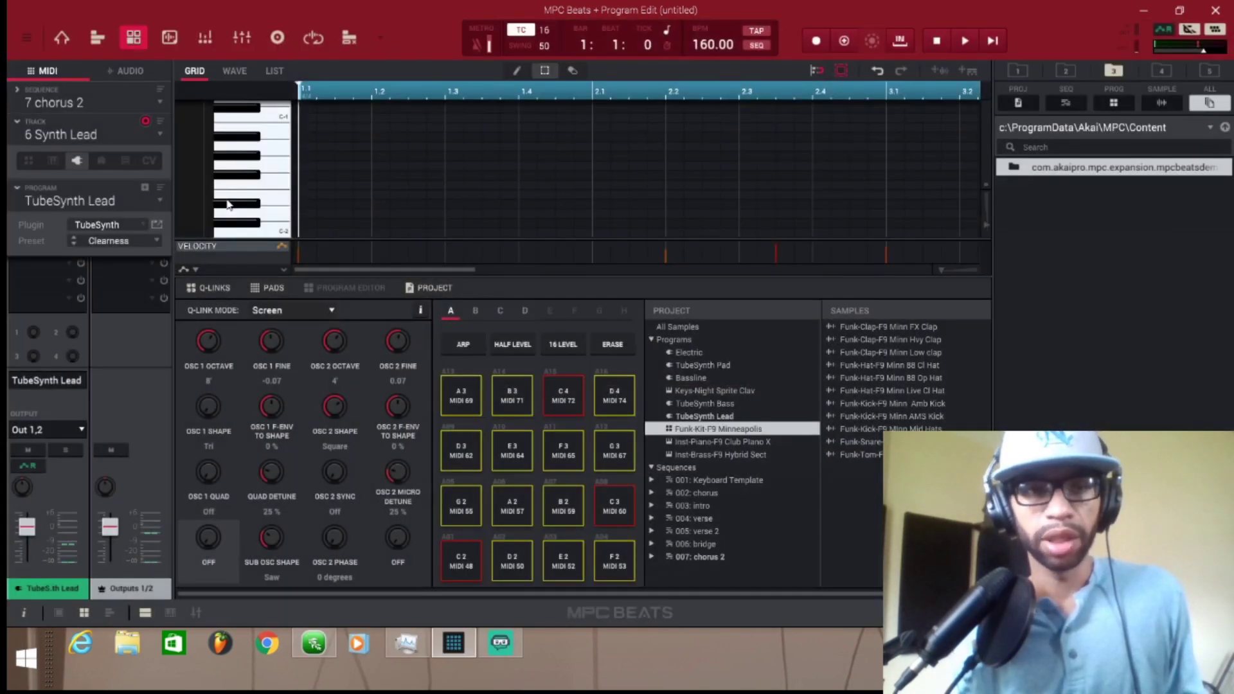
{"action": "scroll", "coordinate": [314, 169], "scroll_direction": "up", "scroll_amount": 2}
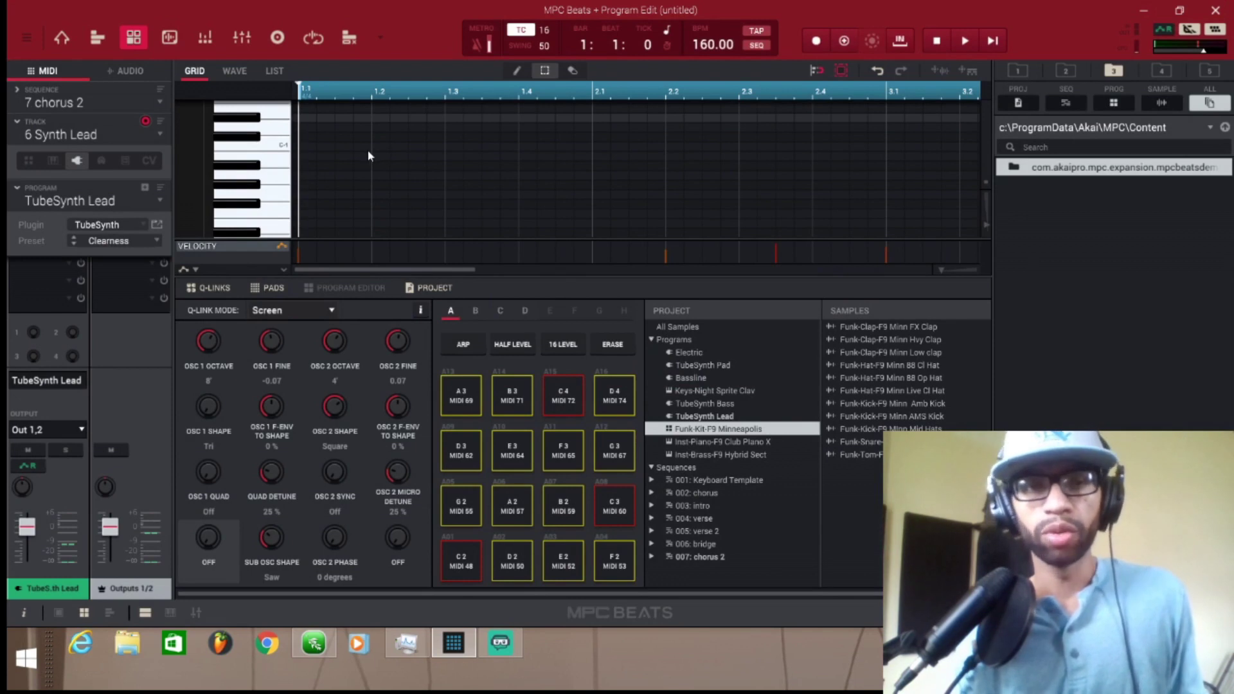
{"action": "scroll", "coordinate": [300, 129], "scroll_direction": "down", "scroll_amount": 2}
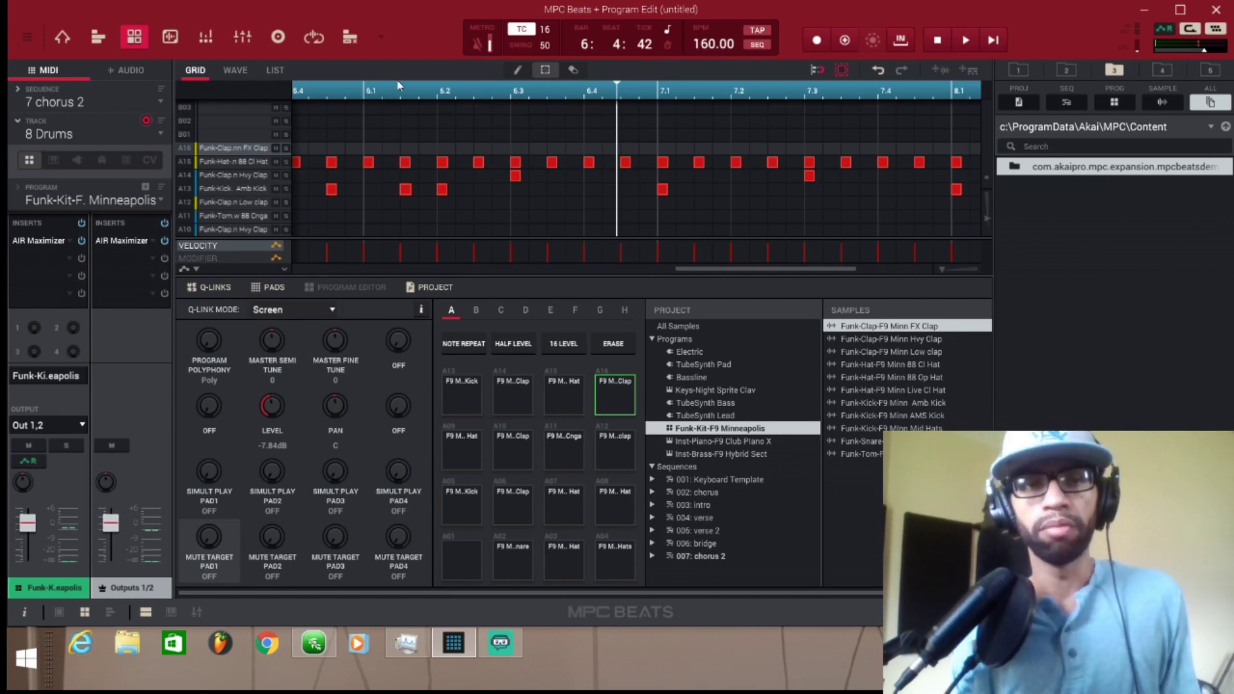
Step: Switch to Song mode and add sequence 3, intro, as the first step of the song's sequence list
{"action": "left_click", "coordinate": [381, 37]}
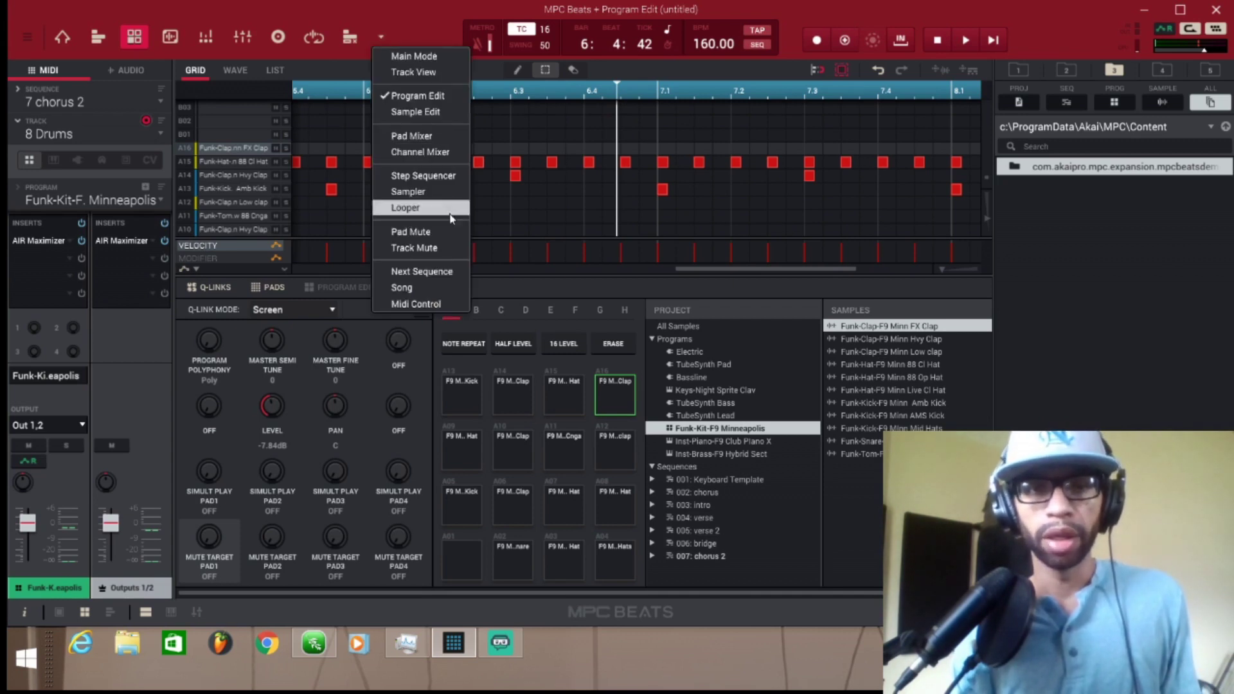
{"action": "left_click", "coordinate": [432, 287]}
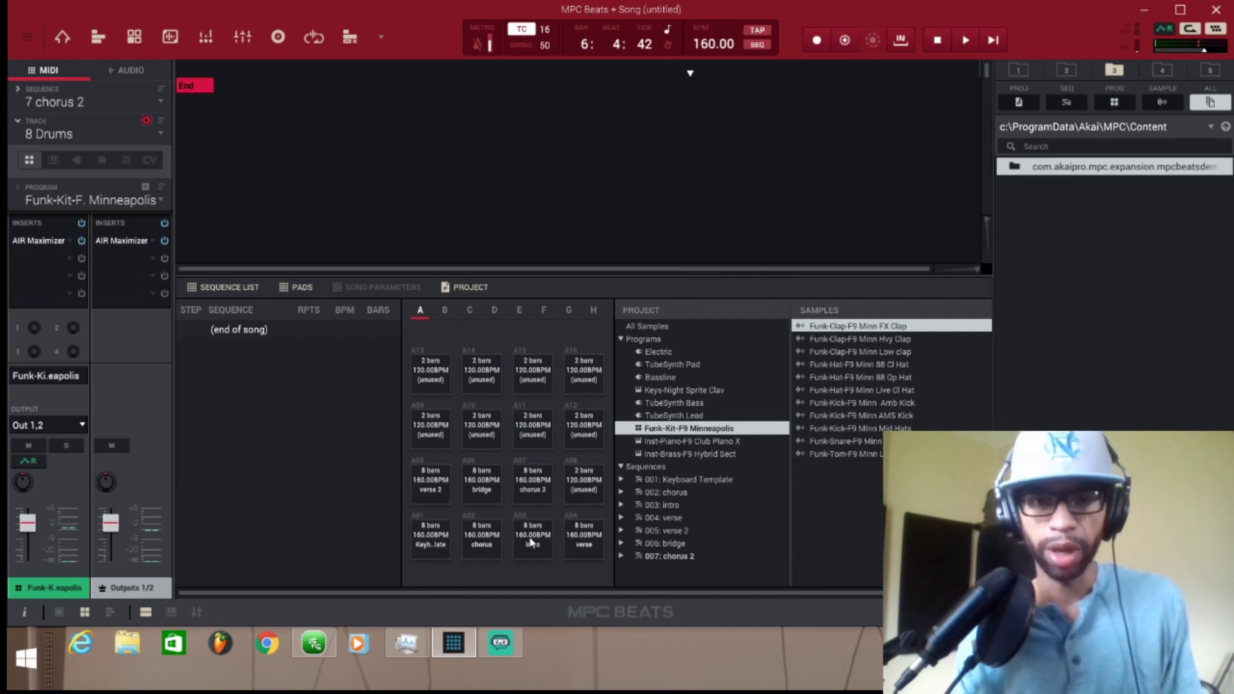
{"action": "left_click_drag", "start_coordinate": [531, 542], "coordinate": [300, 408]}
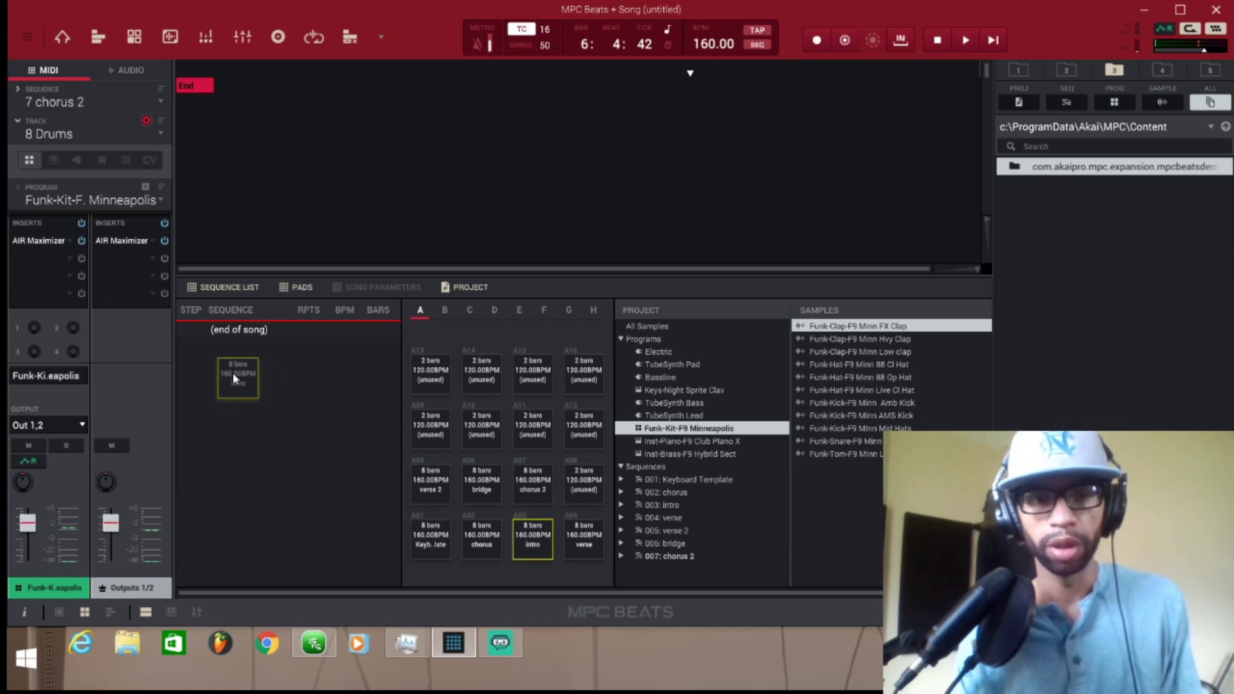
{"action": "left_click_drag", "start_coordinate": [232, 372], "coordinate": [222, 348]}
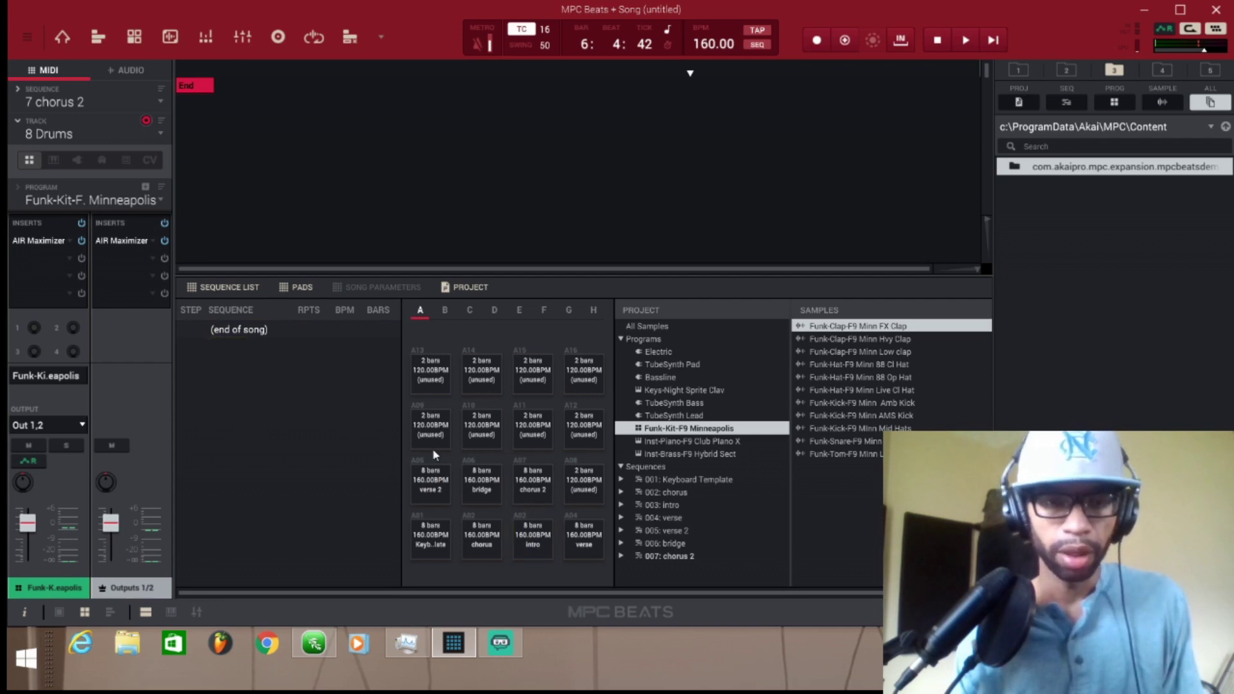
{"action": "left_click_drag", "start_coordinate": [540, 545], "coordinate": [266, 379]}
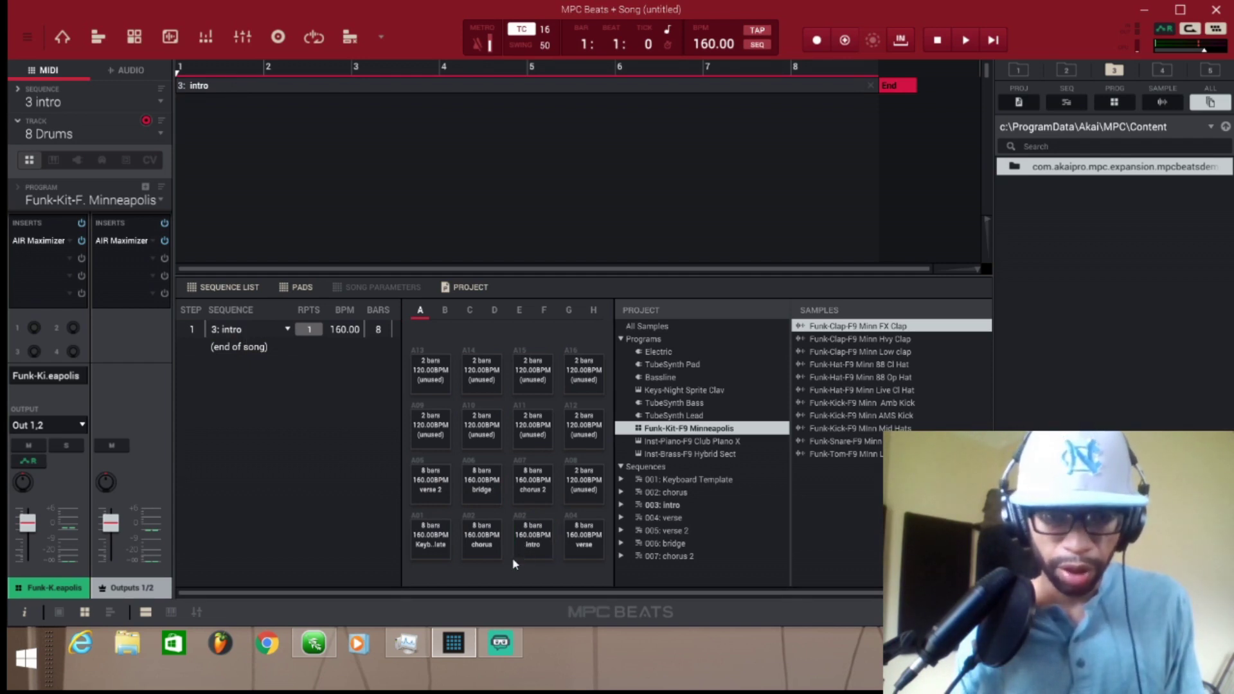
Step: Add the chorus, chorus 2, verse, verse 2 and bridge sequences, in that order, as steps 2 to 6 of the song's sequence list
{"action": "left_click_drag", "start_coordinate": [490, 546], "coordinate": [313, 425]}
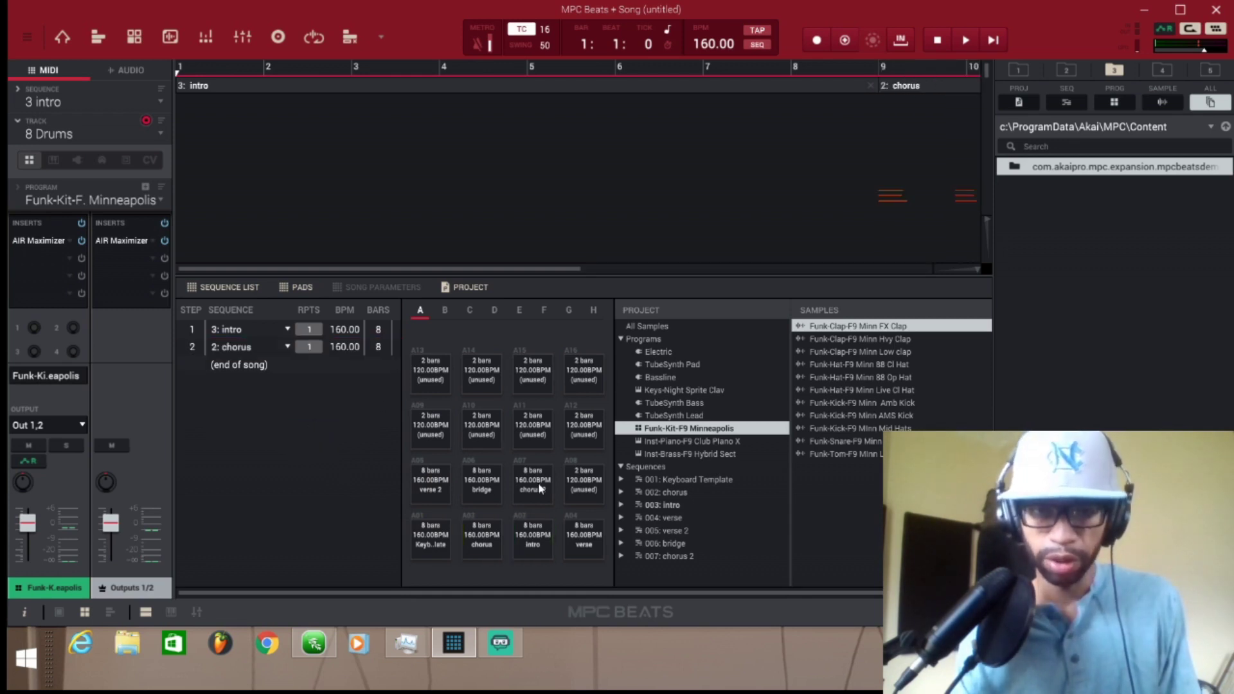
{"action": "left_click_drag", "start_coordinate": [537, 483], "coordinate": [275, 415]}
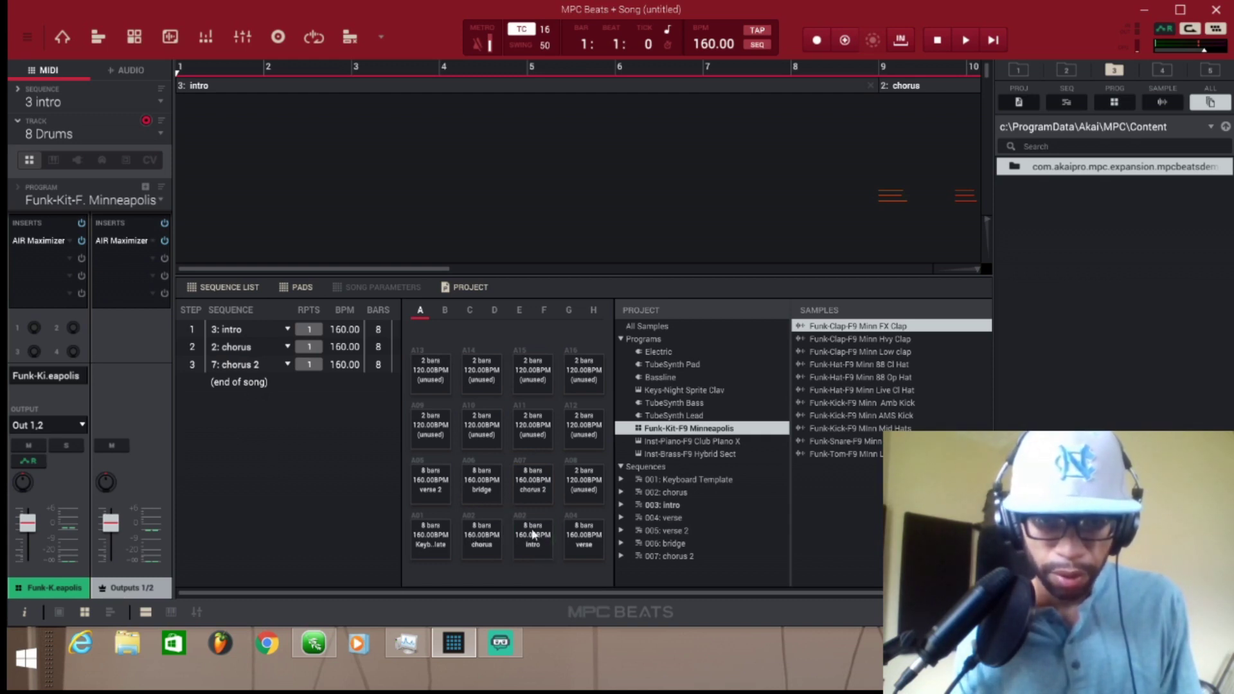
{"action": "left_click_drag", "start_coordinate": [581, 535], "coordinate": [242, 429]}
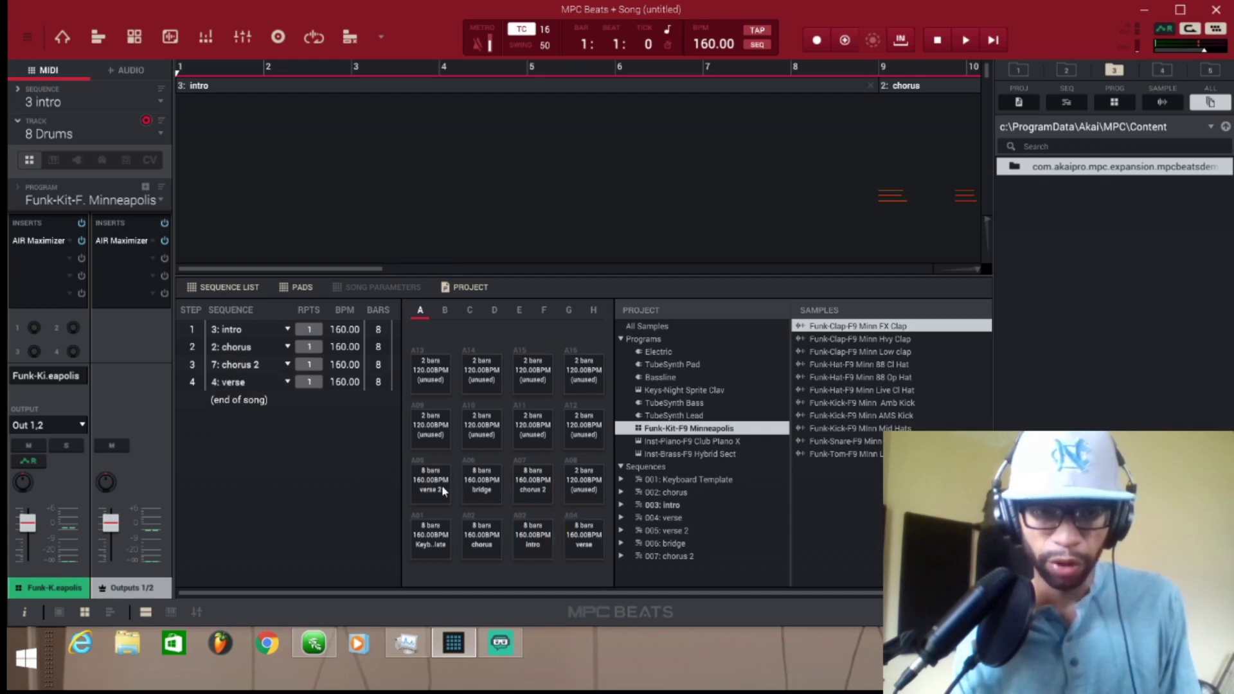
{"action": "left_click_drag", "start_coordinate": [430, 481], "coordinate": [269, 449]}
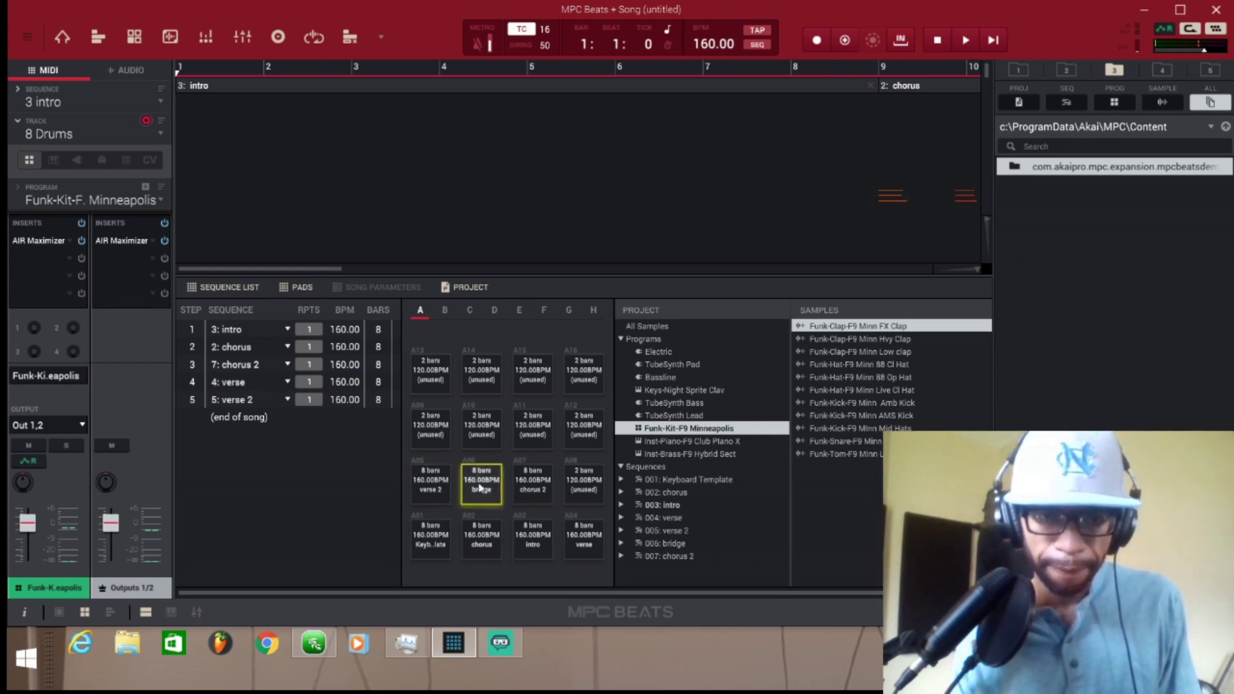
{"action": "left_click_drag", "start_coordinate": [488, 482], "coordinate": [322, 473]}
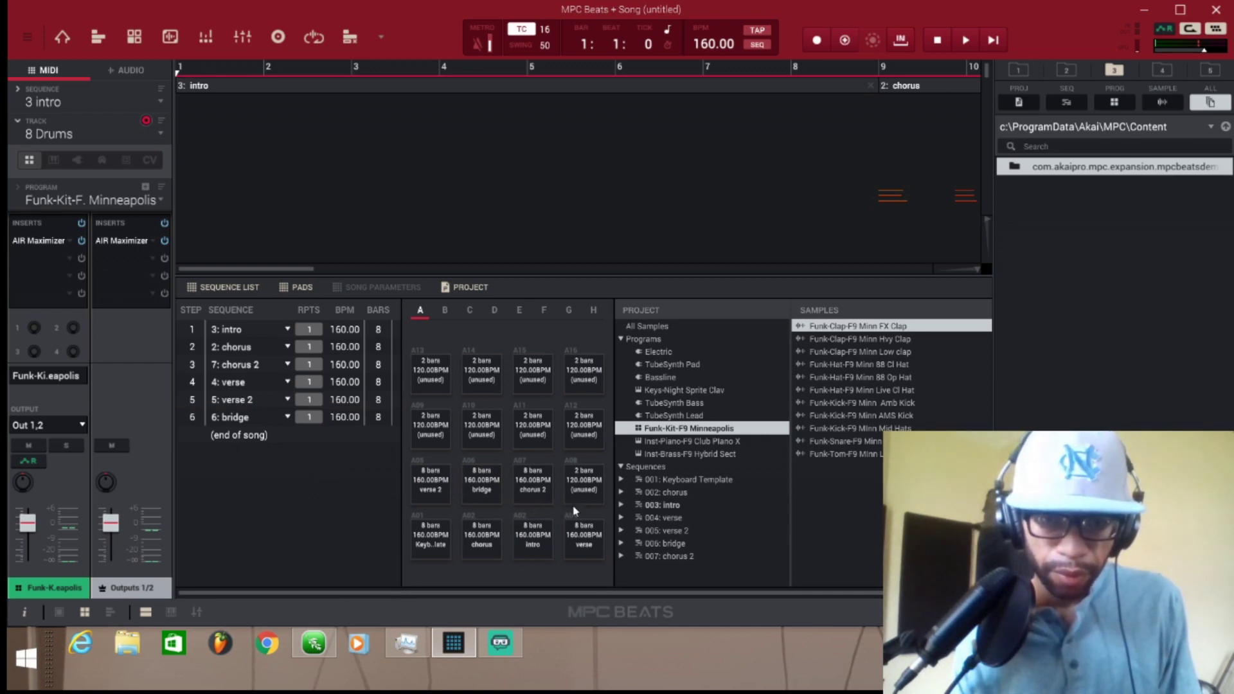
Step: Repeat the sections chorus, chorus 2, verse, verse 2 and bridge in the song's sequence list as steps 7 to 11
{"action": "left_click_drag", "start_coordinate": [483, 540], "coordinate": [319, 505]}
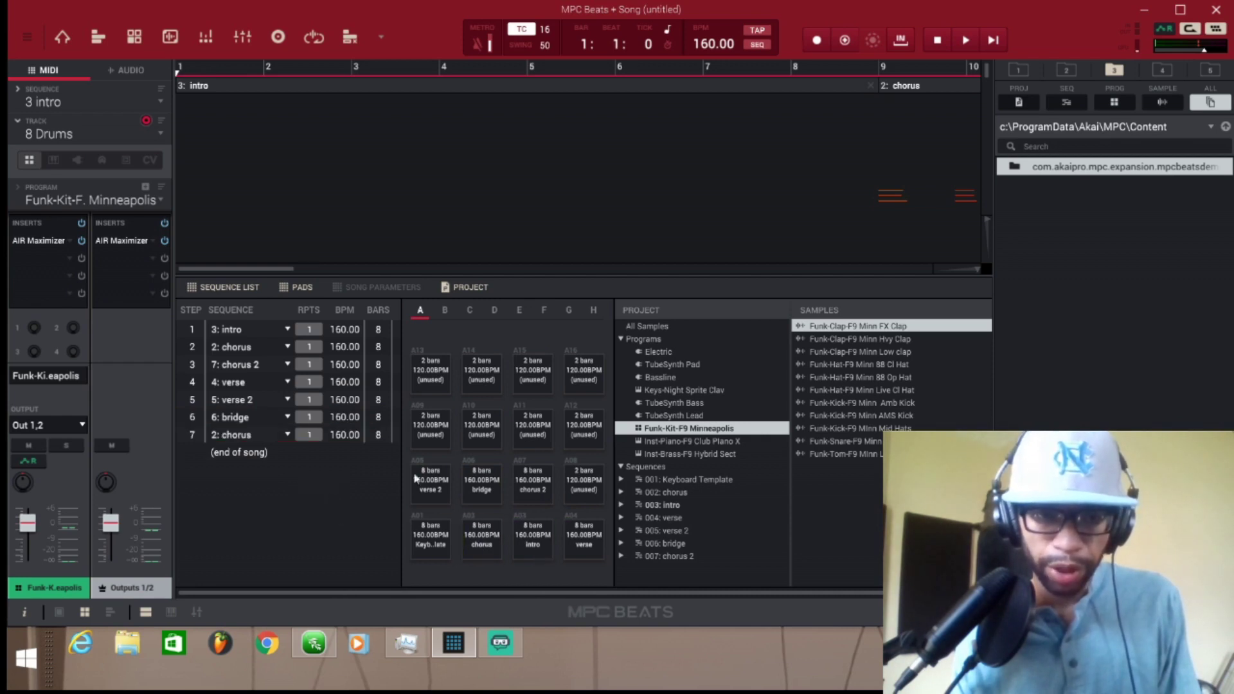
{"action": "left_click_drag", "start_coordinate": [533, 485], "coordinate": [347, 461]}
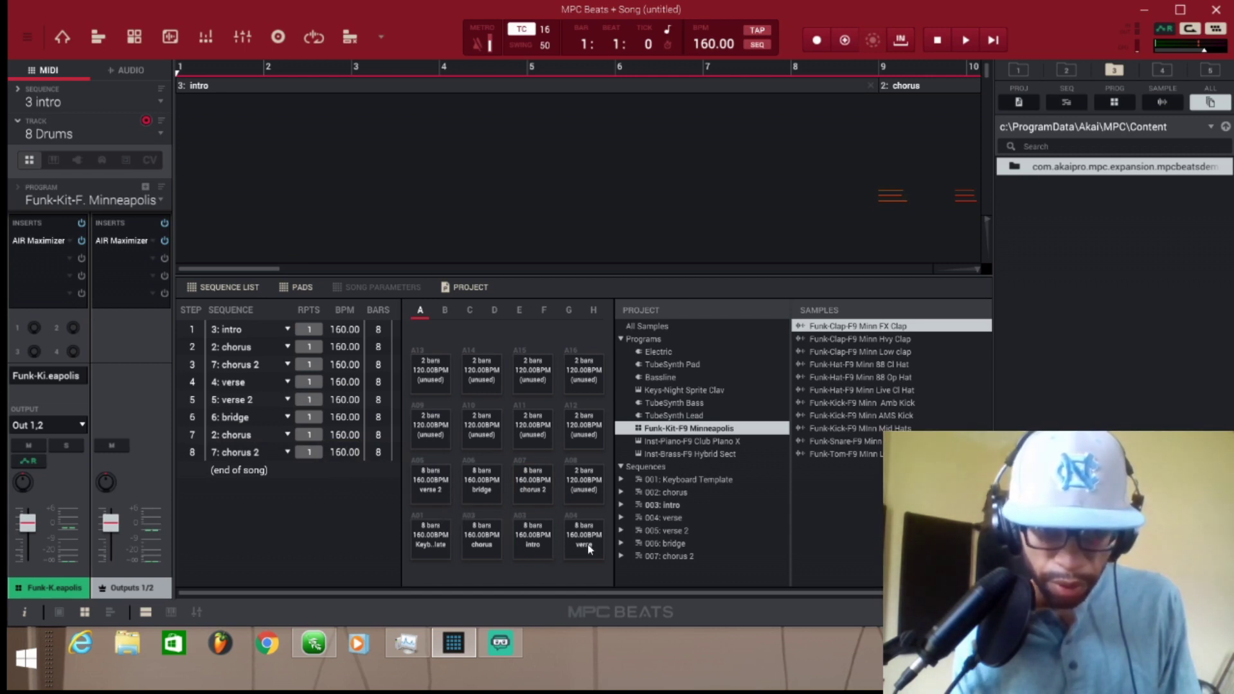
{"action": "left_click_drag", "start_coordinate": [586, 543], "coordinate": [360, 510]}
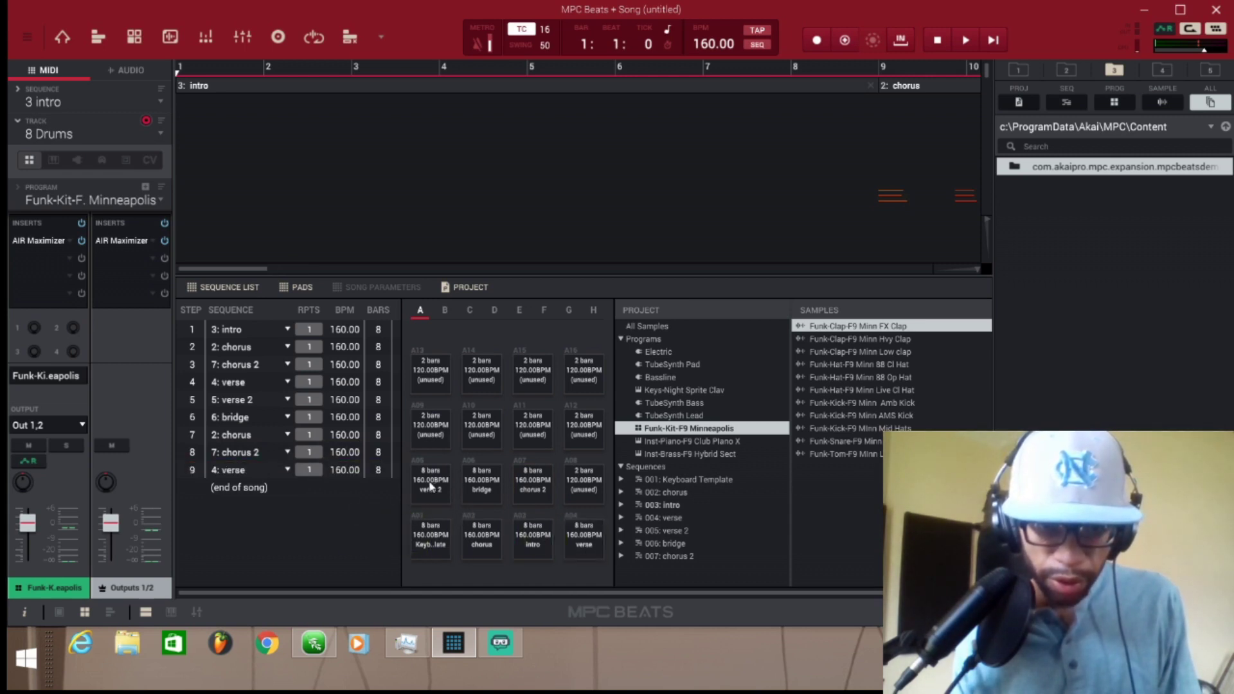
{"action": "left_click_drag", "start_coordinate": [429, 483], "coordinate": [301, 503]}
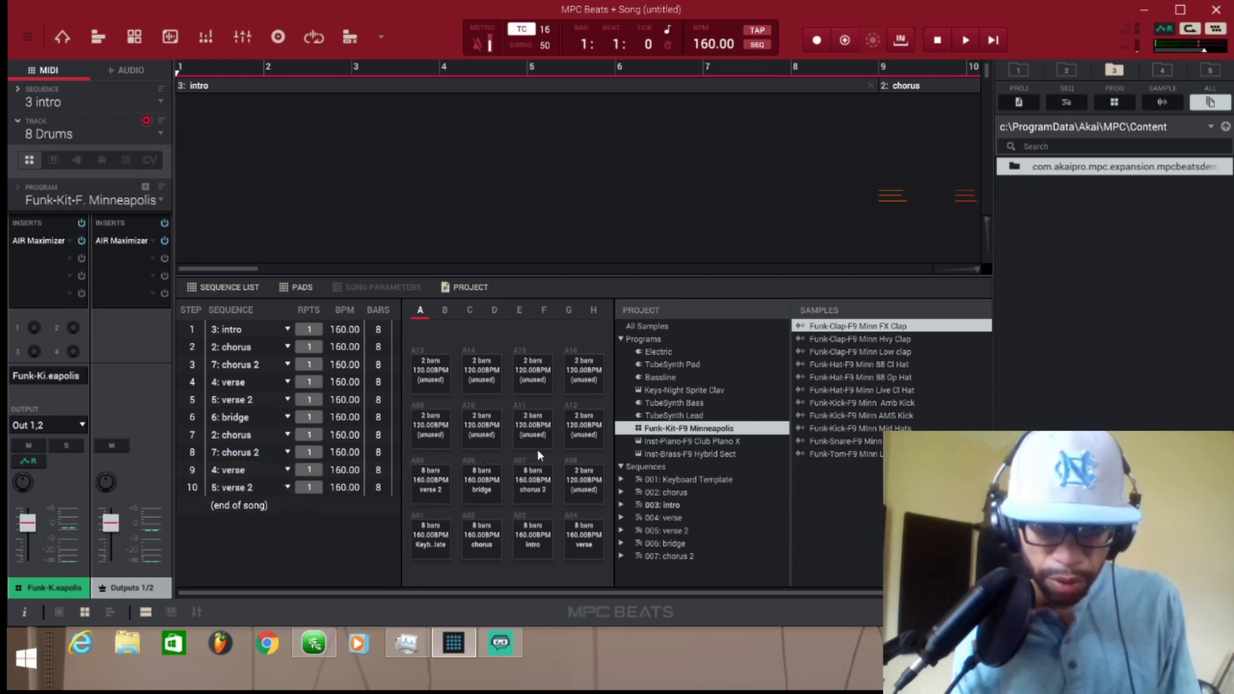
{"action": "left_click_drag", "start_coordinate": [494, 479], "coordinate": [347, 503]}
Step: Finish the song's sequence list with chorus, chorus 2 and intro as steps 12 to 14
{"action": "left_click_drag", "start_coordinate": [482, 529], "coordinate": [337, 520]}
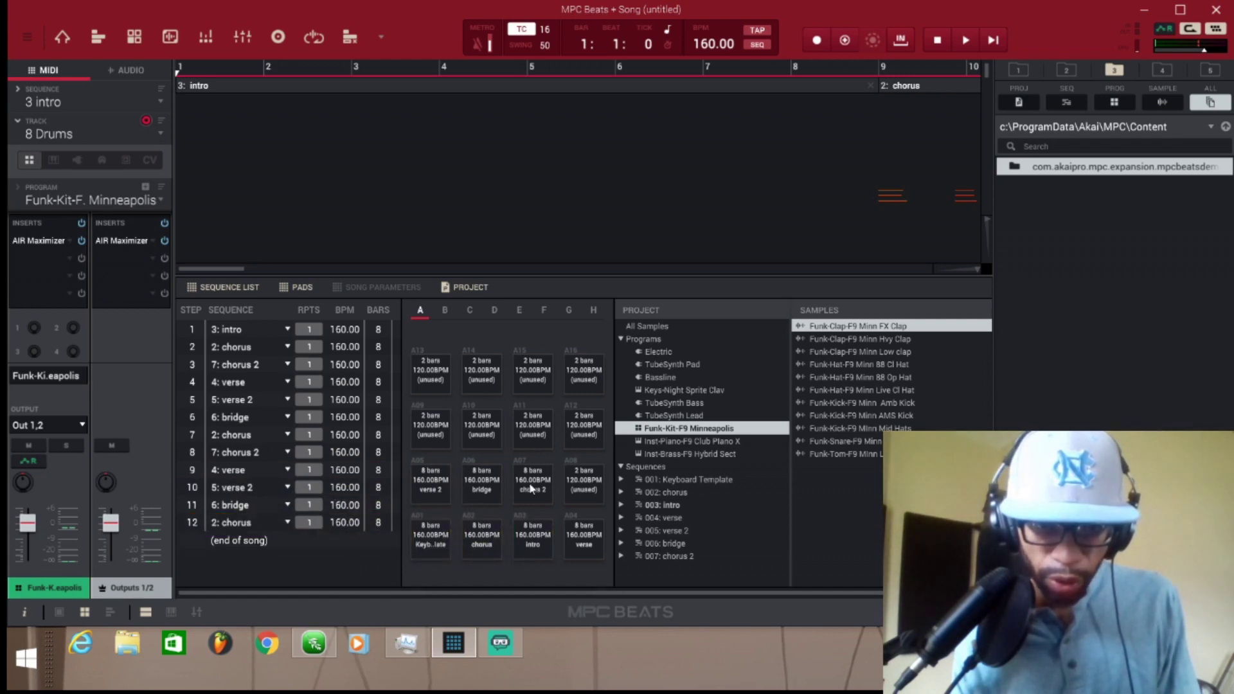
{"action": "left_click_drag", "start_coordinate": [532, 488], "coordinate": [351, 534]}
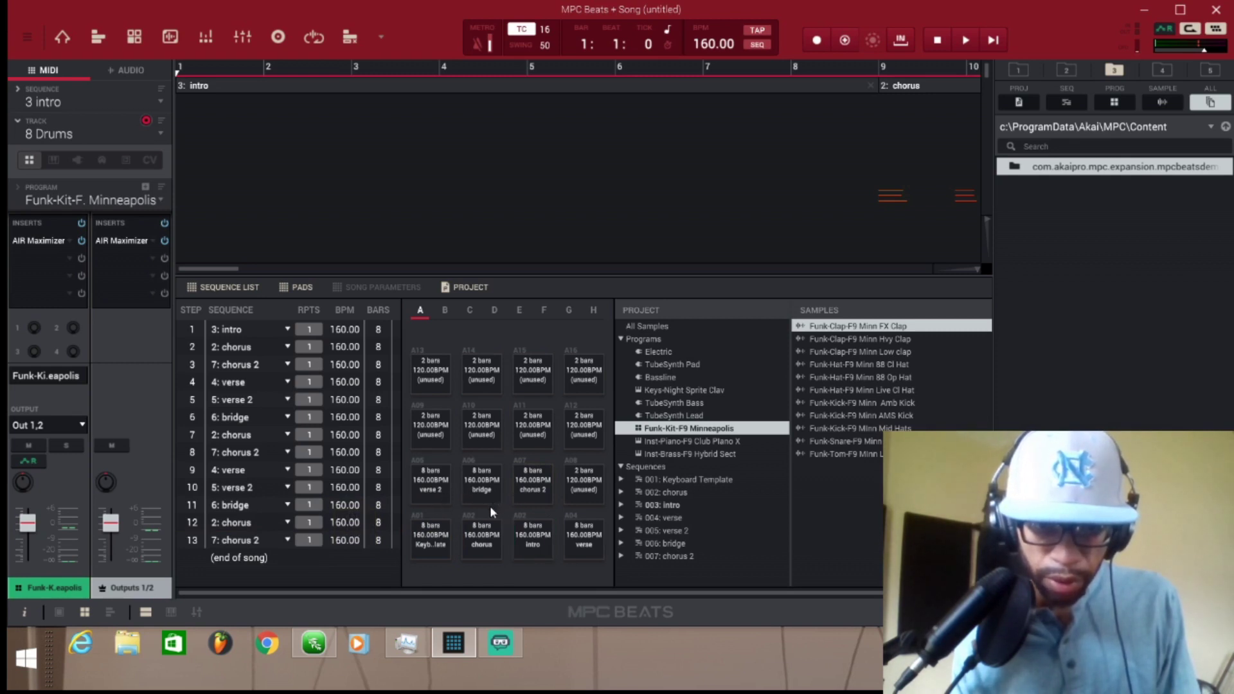
{"action": "left_click_drag", "start_coordinate": [527, 538], "coordinate": [369, 552]}
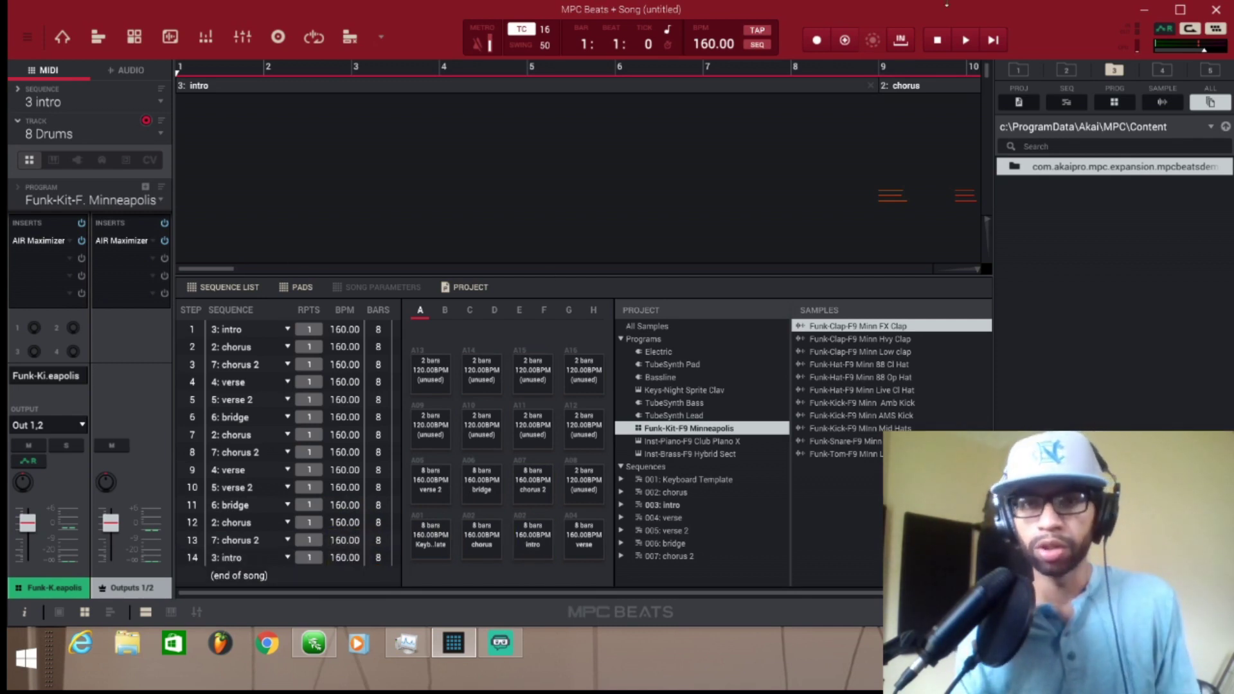
Step: Play the opening bars of the song, stop, and look along the song timeline through the verse and chorus sections
{"action": "left_click", "coordinate": [968, 40]}
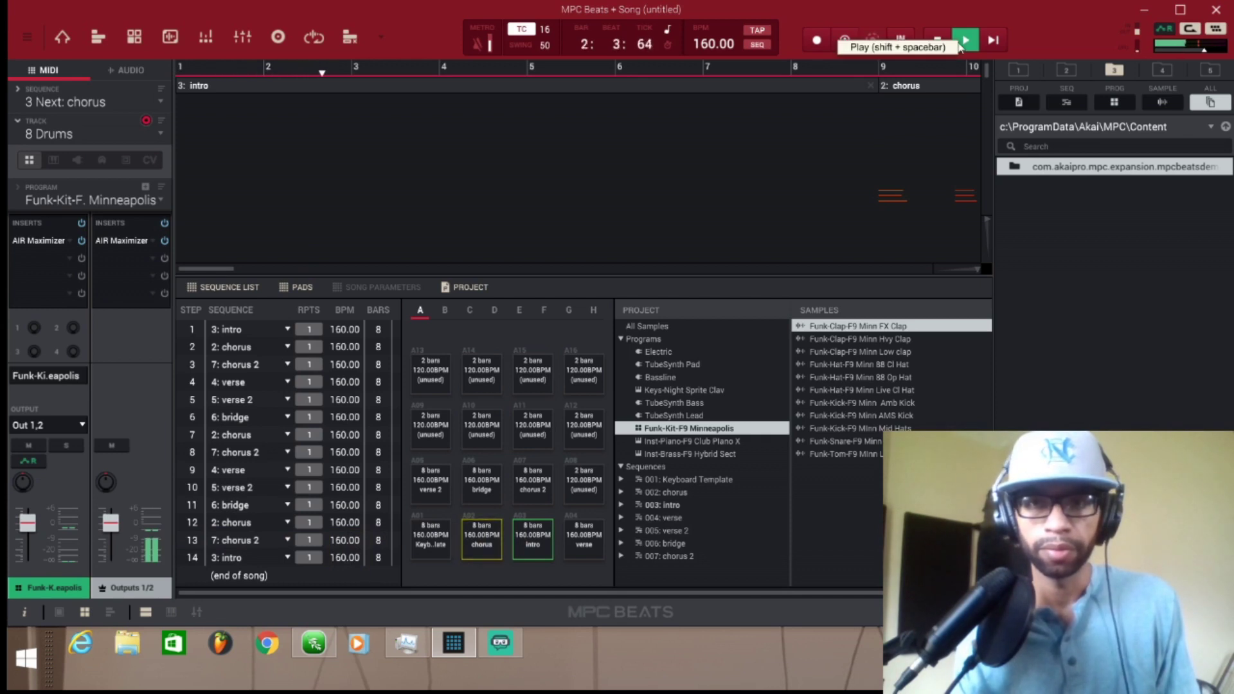
{"action": "left_click", "coordinate": [938, 42]}
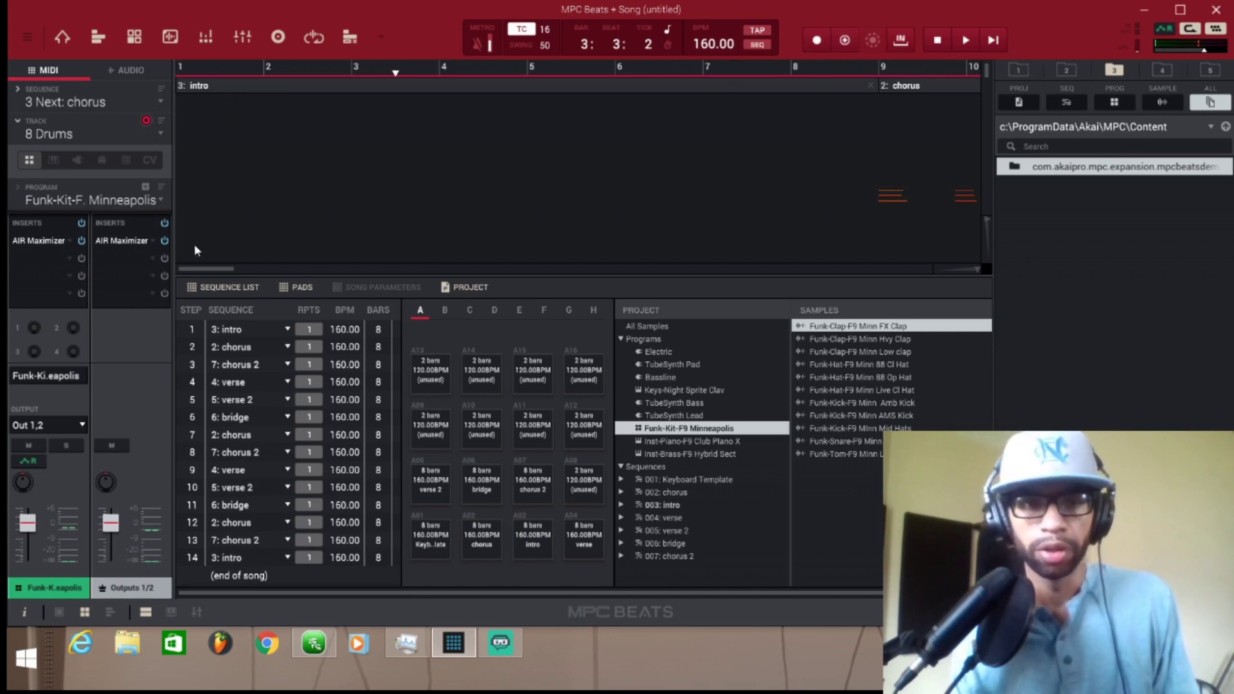
{"action": "left_click_drag", "start_coordinate": [206, 266], "coordinate": [337, 277]}
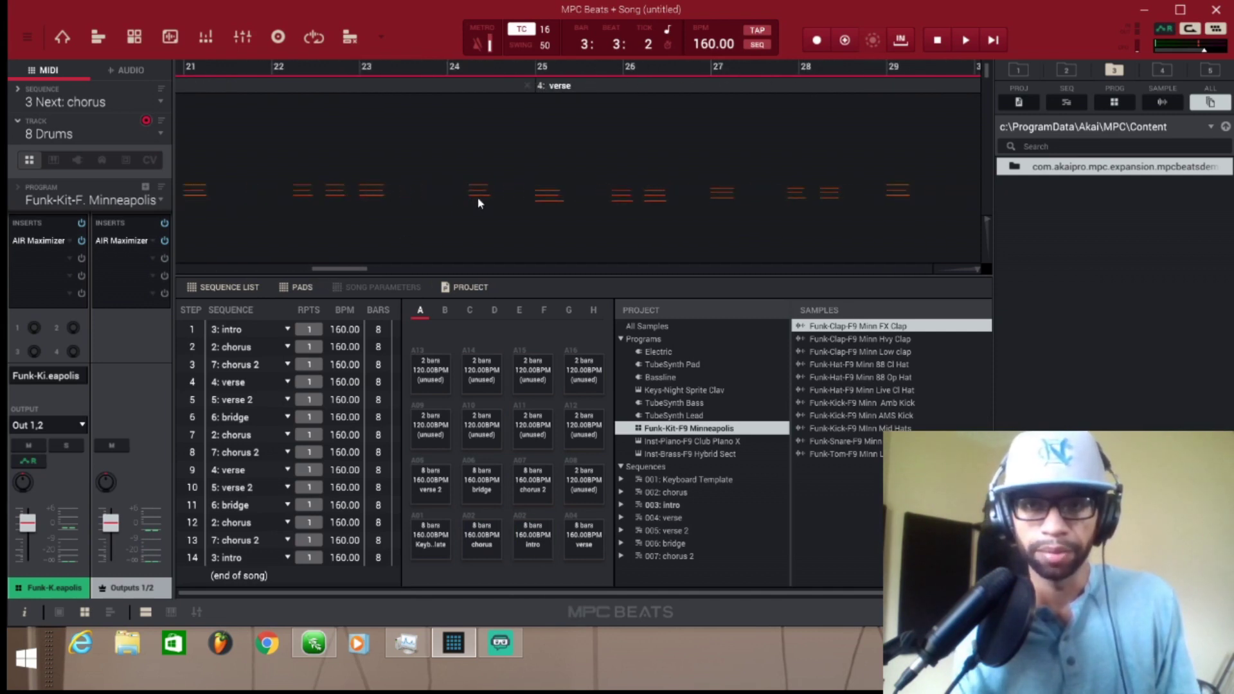
{"action": "scroll", "coordinate": [482, 194], "scroll_direction": "down", "scroll_amount": 4}
{"action": "scroll", "coordinate": [493, 196], "scroll_direction": "up", "scroll_amount": 2}
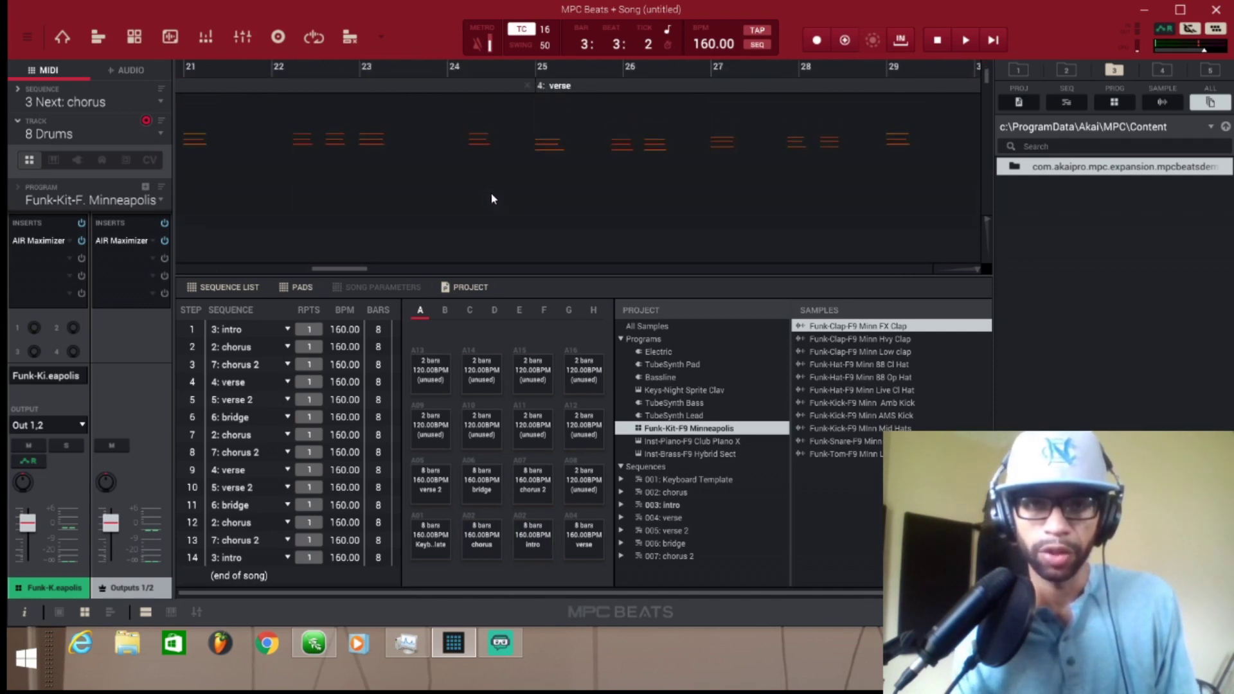
{"action": "left_click_drag", "start_coordinate": [334, 269], "coordinate": [212, 242]}
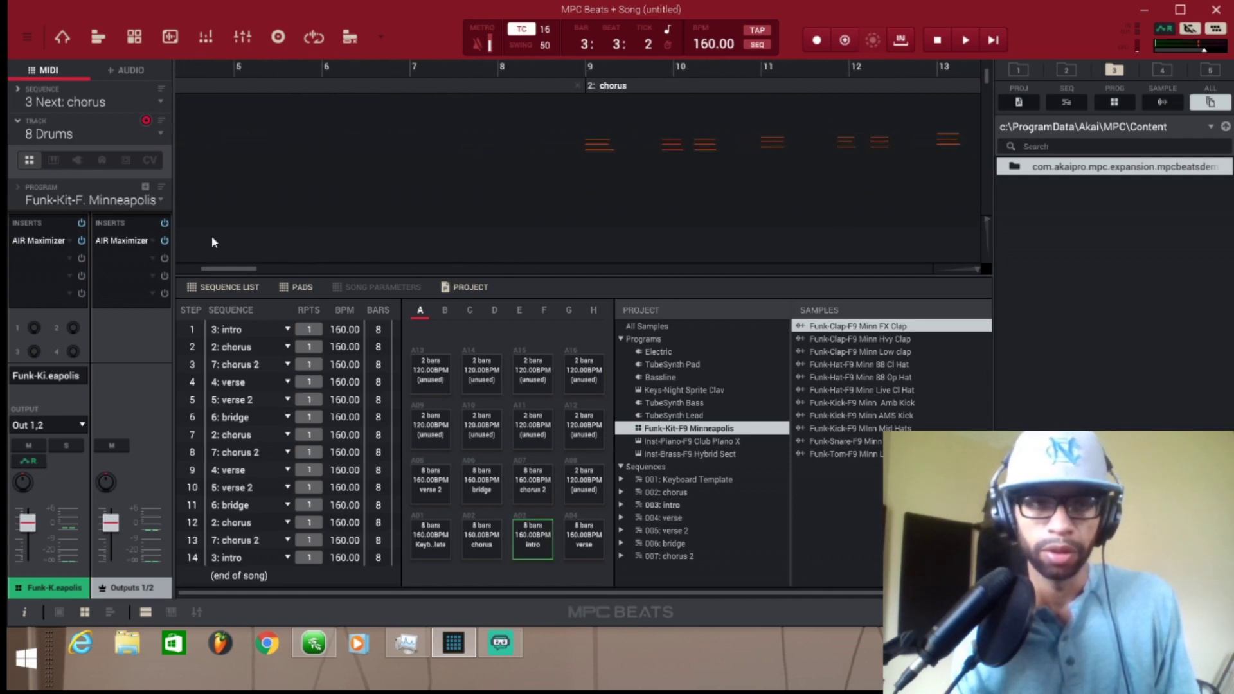
Step: Return the song to its start at sequence 3, intro, and show track 1, Piano
{"action": "left_click", "coordinate": [159, 108]}
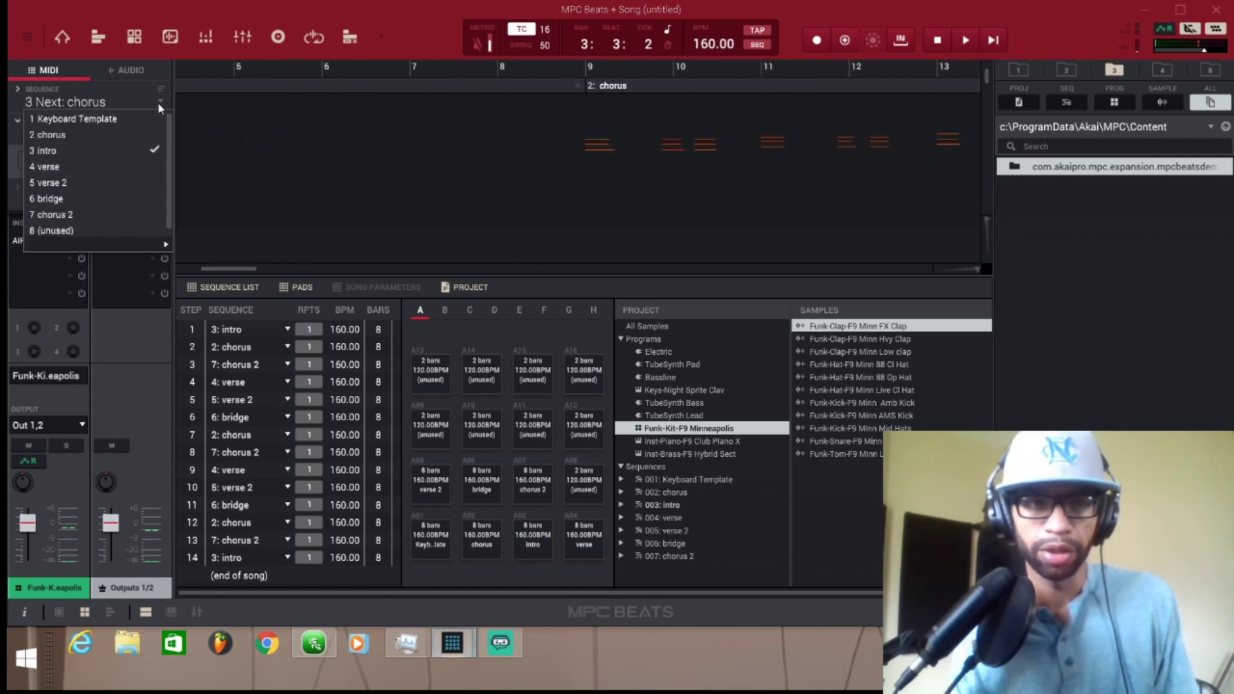
{"action": "left_click", "coordinate": [111, 121]}
{"action": "left_click", "coordinate": [168, 133]}
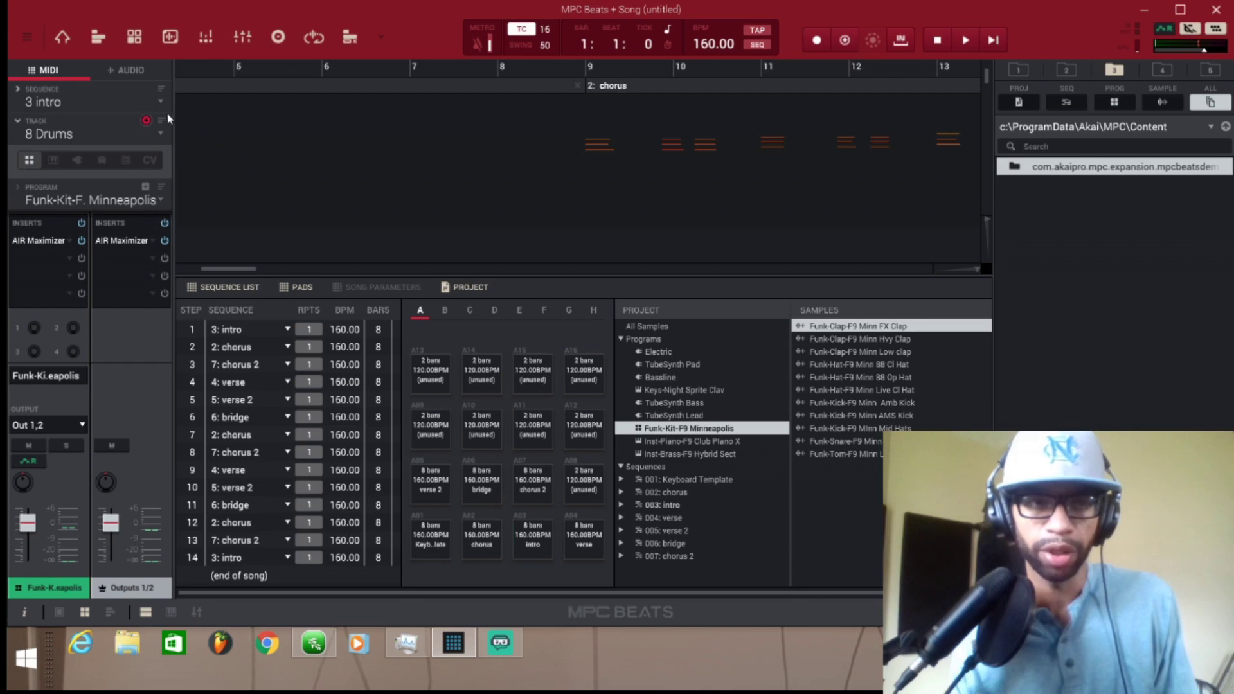
{"action": "left_click", "coordinate": [161, 133]}
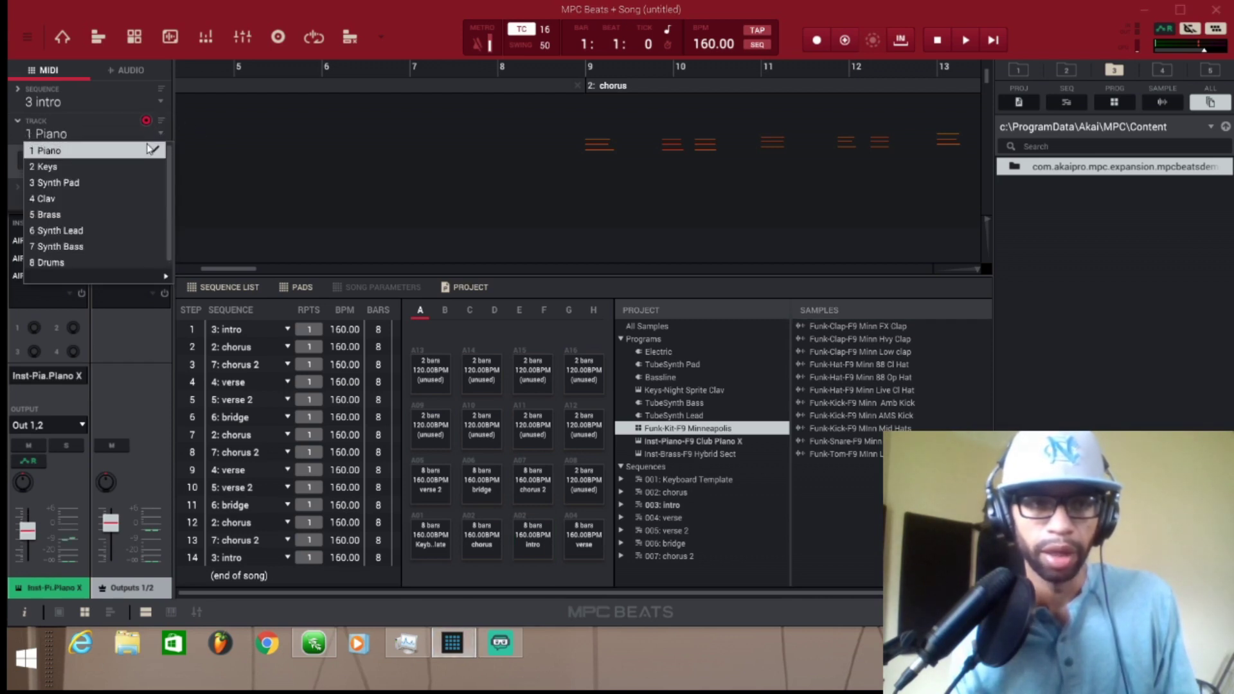
{"action": "left_click", "coordinate": [148, 149]}
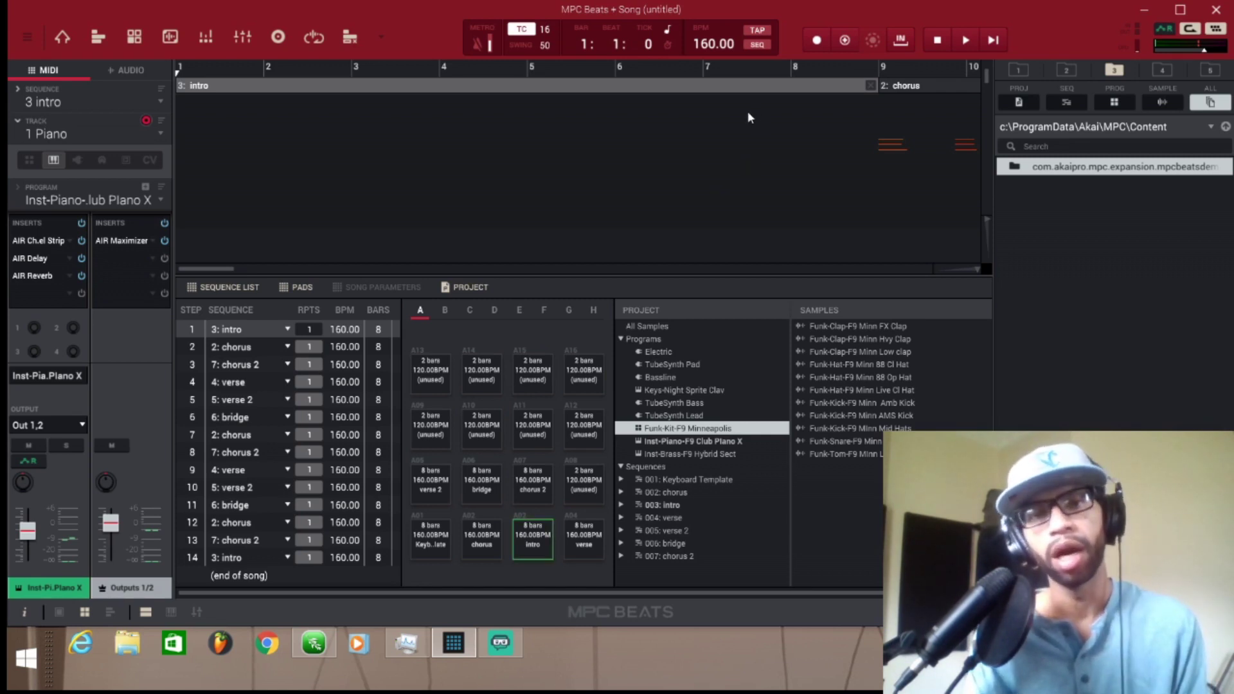
Step: Play the full song arrangement from its first bar
{"action": "left_click", "coordinate": [966, 42]}
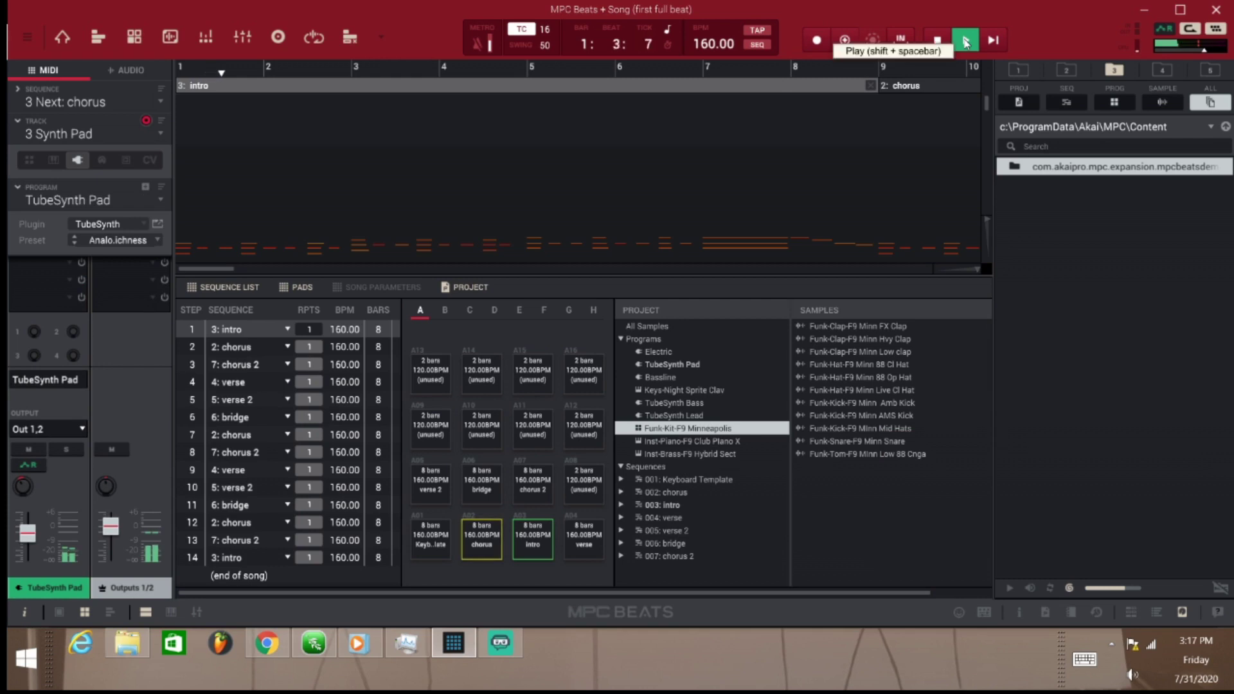